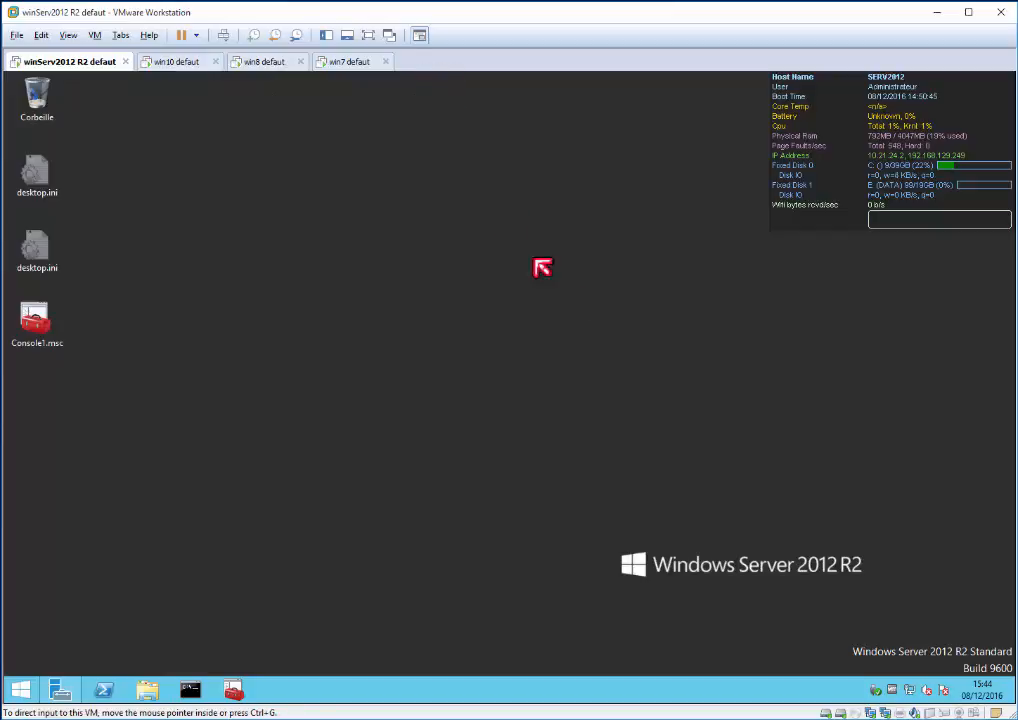
Open the Virtual Machine Settings for the winServ2012 R2 defaut VM with Ctrl+D
key(ctrl+d)
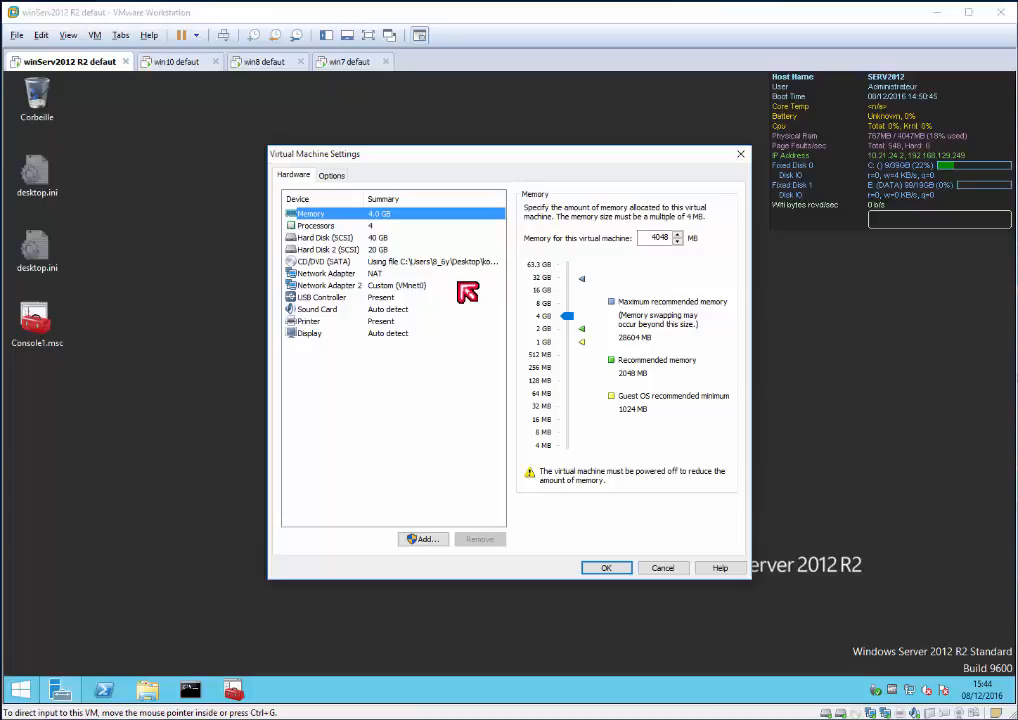
Inspect Network Adapter (NAT) and Network Adapter 2 (Custom VMnet0), then close the settings dialog
click(376, 275)
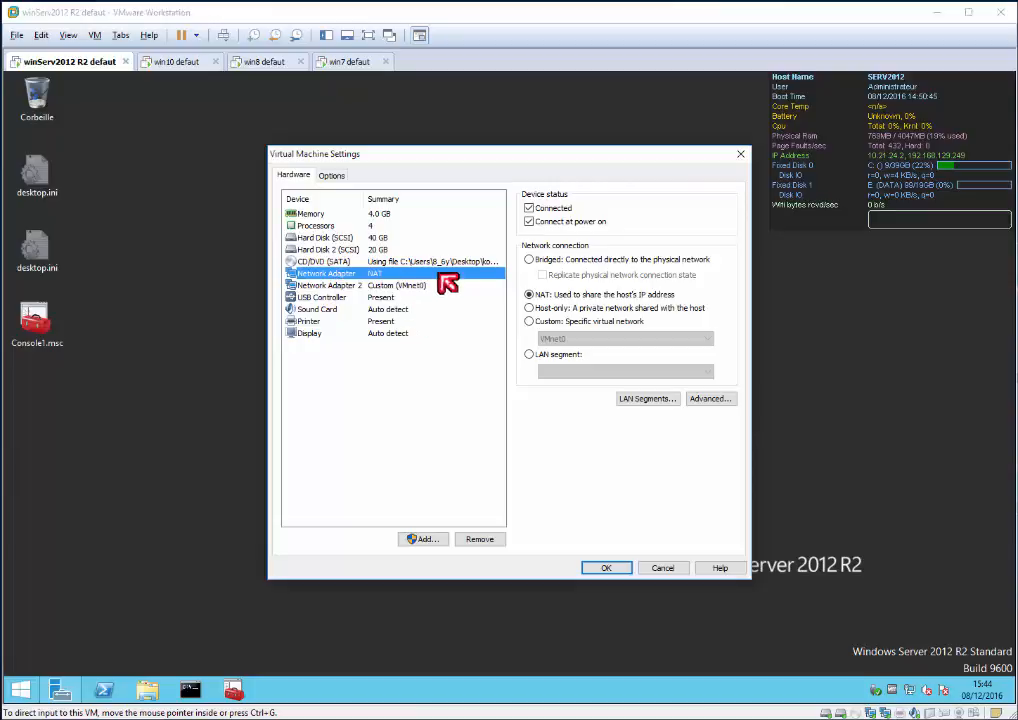
click(372, 287)
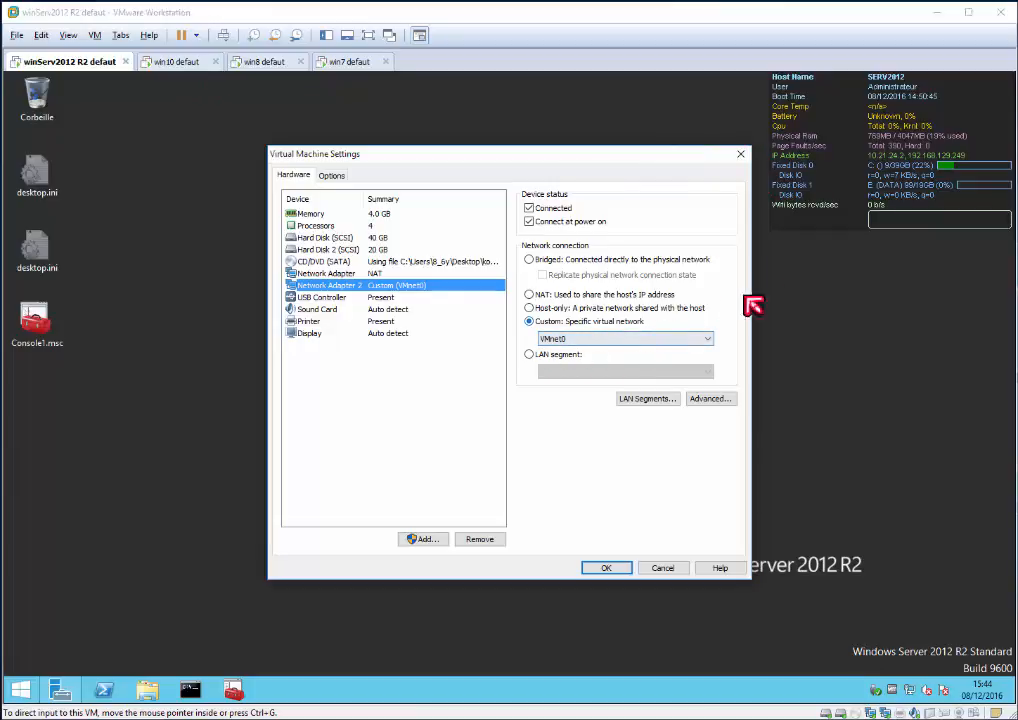
click(746, 158)
From the Network and Sharing Center's adapter list, view Ethernet0's connection details
click(172, 62)
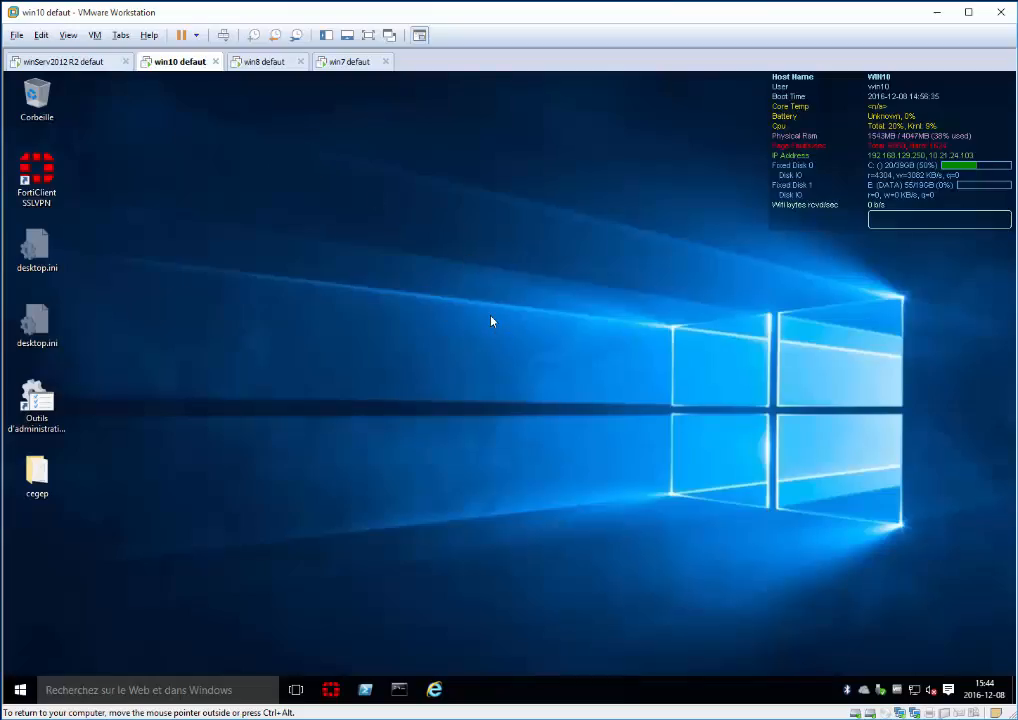
click(77, 64)
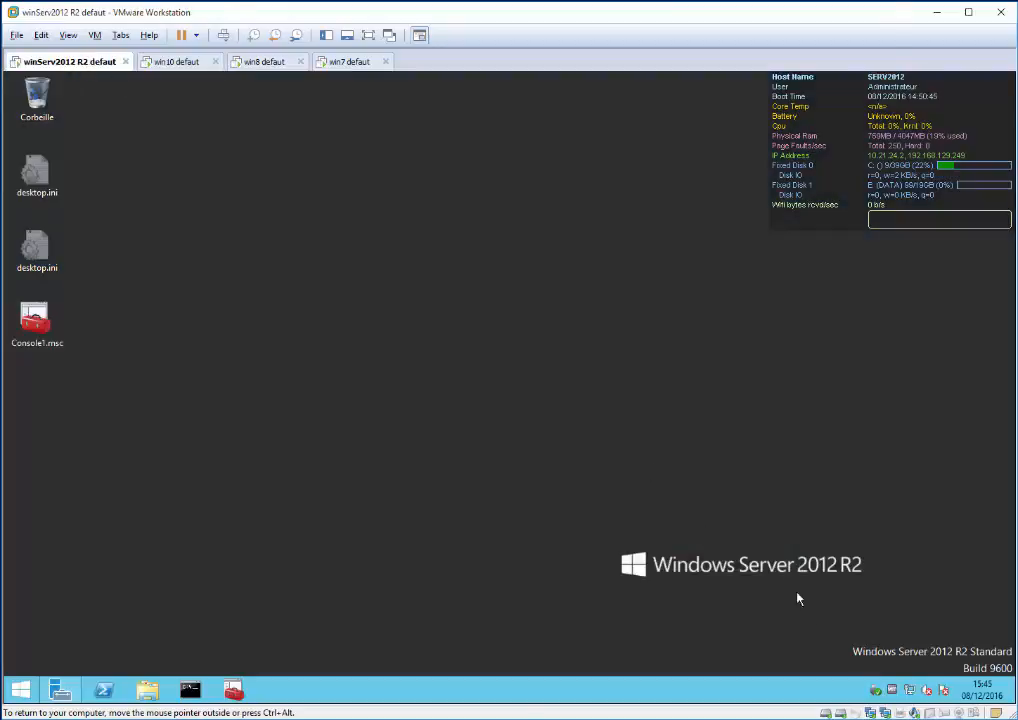
right_click(909, 690)
click(897, 679)
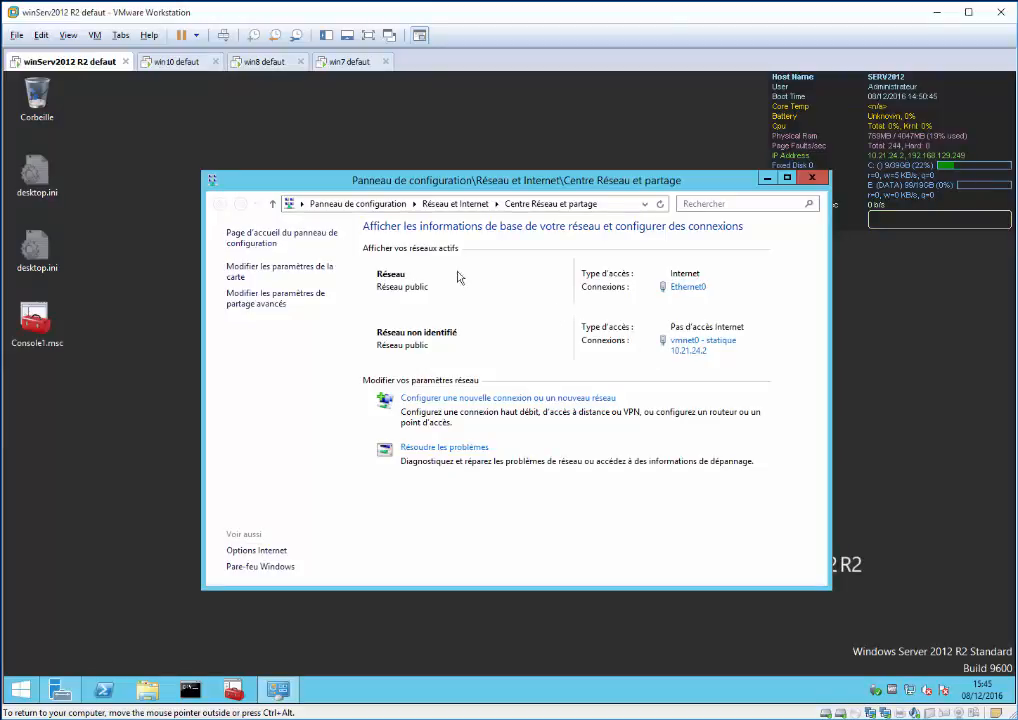
click(327, 274)
click(300, 293)
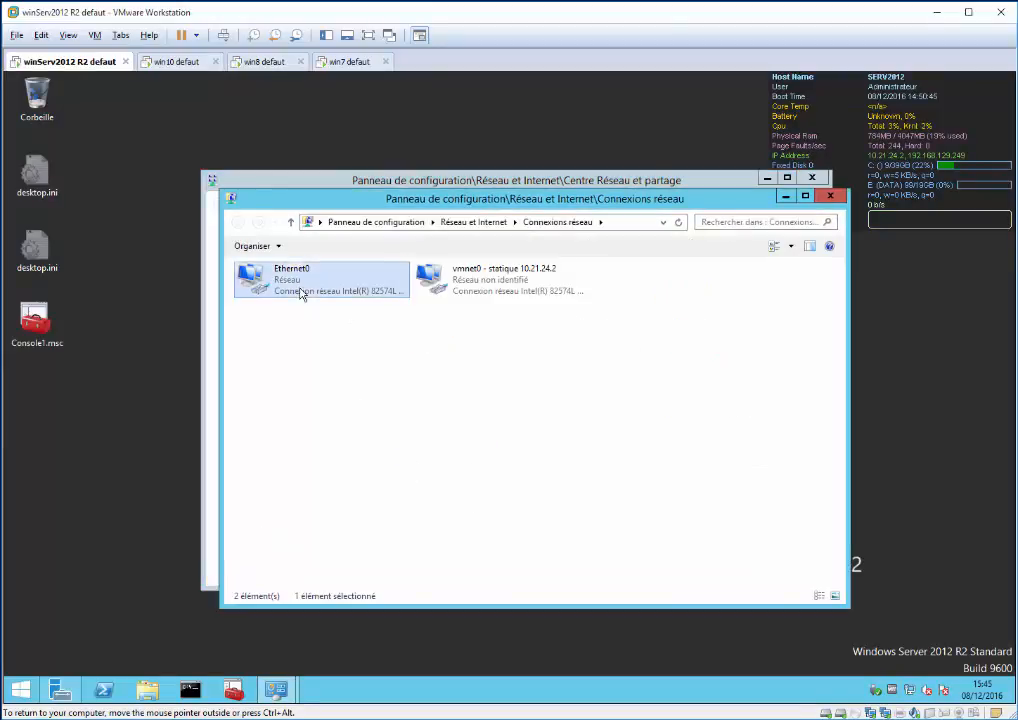
double_click(310, 303)
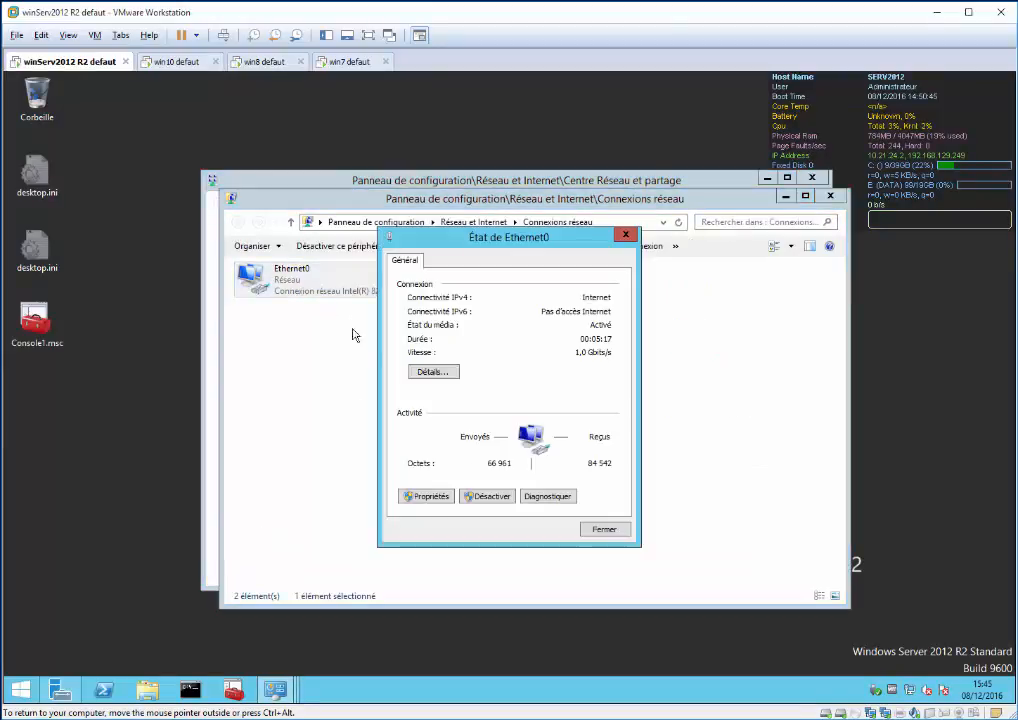
click(435, 372)
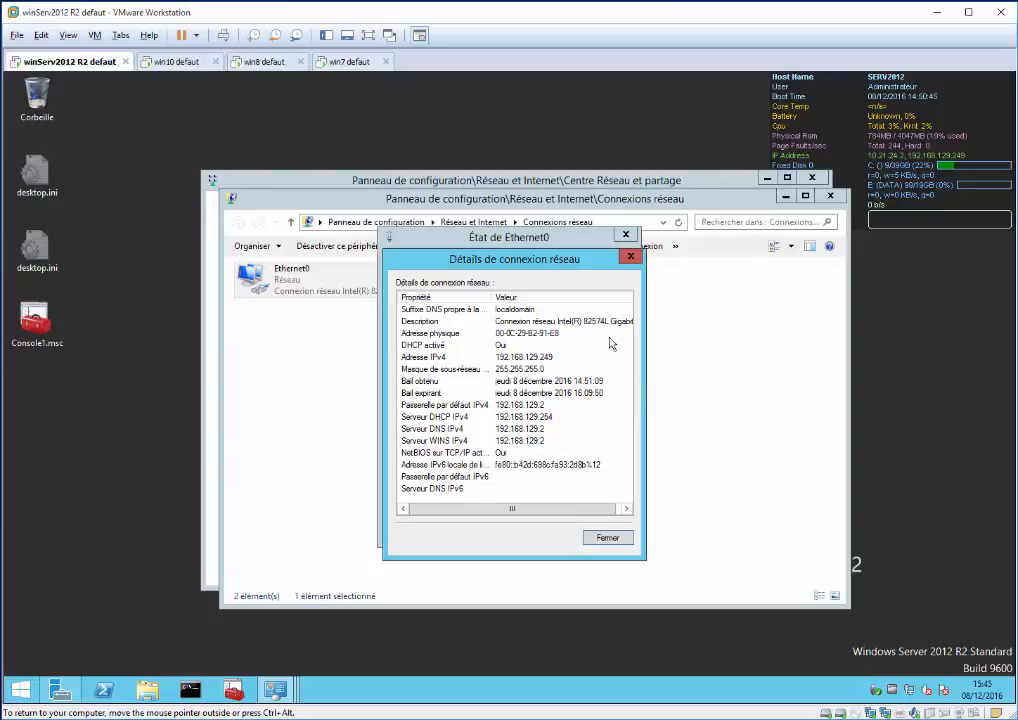
Close Ethernet0's dialogs and open the vmnet0 - statique 10.21.24.2 connection's properties
click(630, 256)
click(625, 237)
click(488, 285)
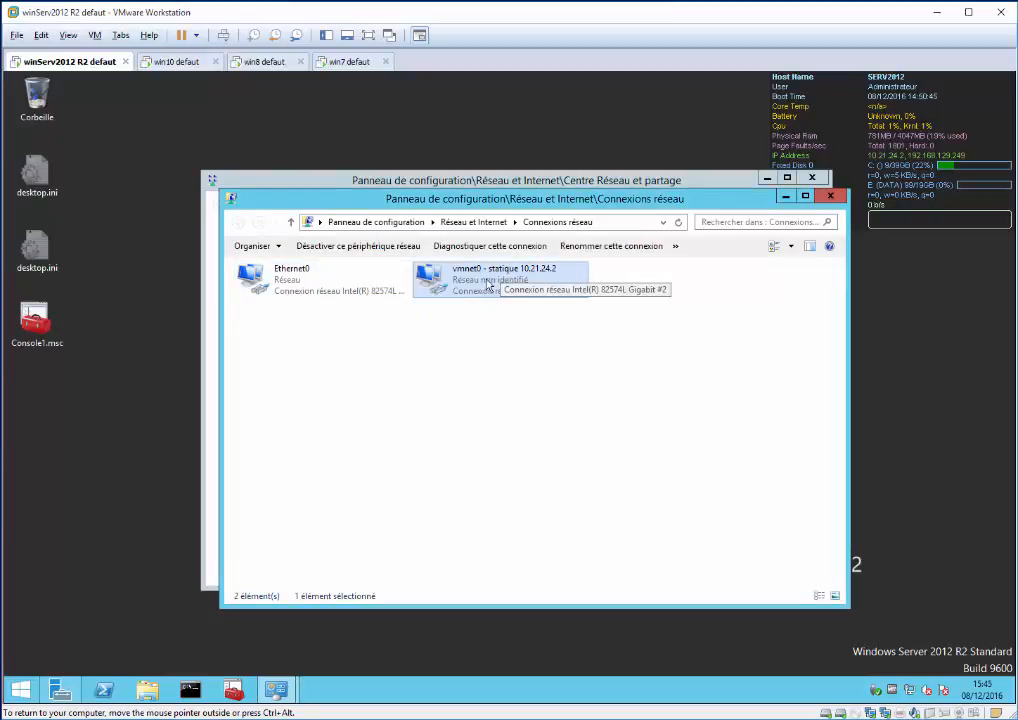
double_click(515, 280)
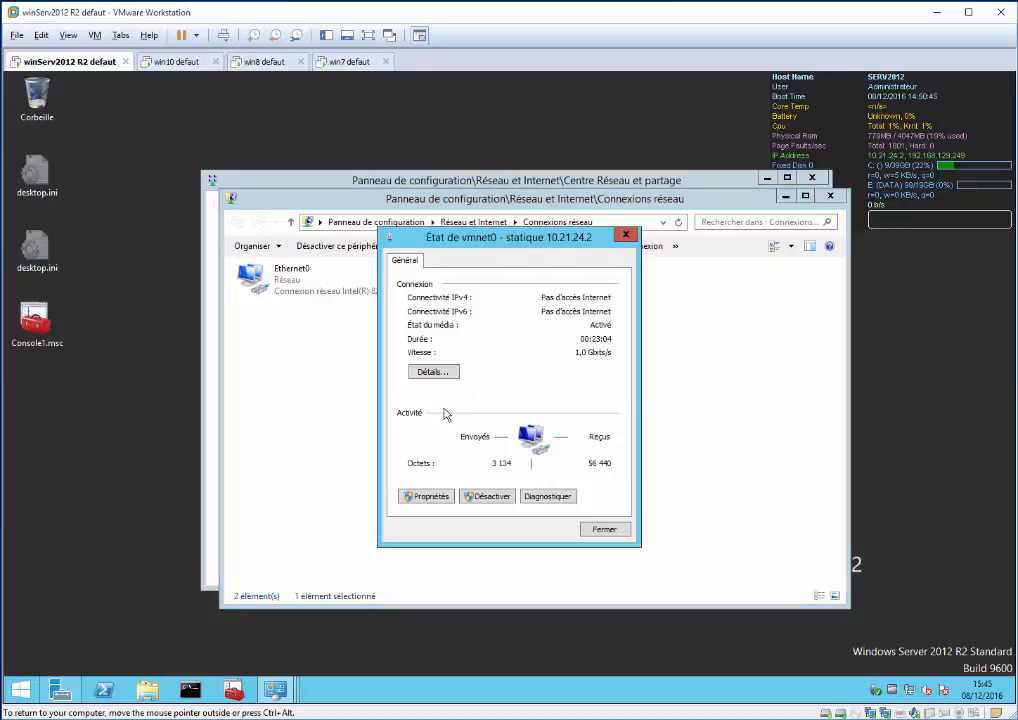
click(424, 491)
Review vmnet0's IPv4 settings: IP 10.21.24.2, empty gateway, preferred DNS 10.21.24.1
double_click(530, 446)
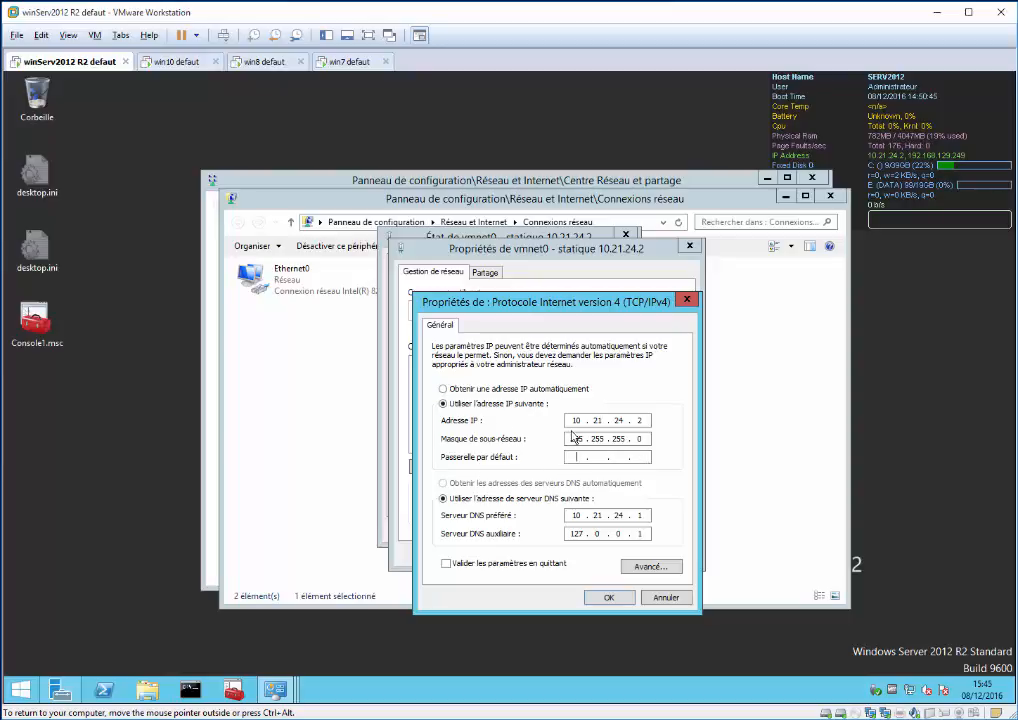
click(643, 458)
click(620, 515)
mouse_move(648, 516)
mouse_down()
mouse_move(555, 516)
mouse_move(637, 511)
mouse_up()
drag(594, 421, 600, 421)
Close the IPv4, properties and status dialogs and switch to the win10 defaut VM
click(687, 299)
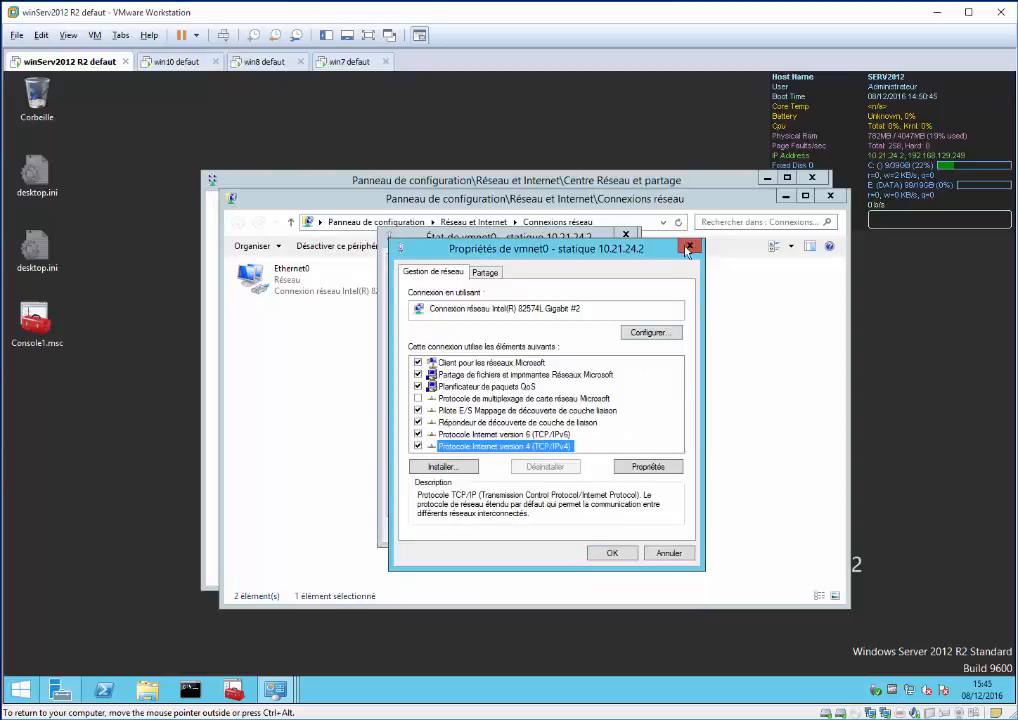
click(689, 245)
click(633, 236)
click(176, 62)
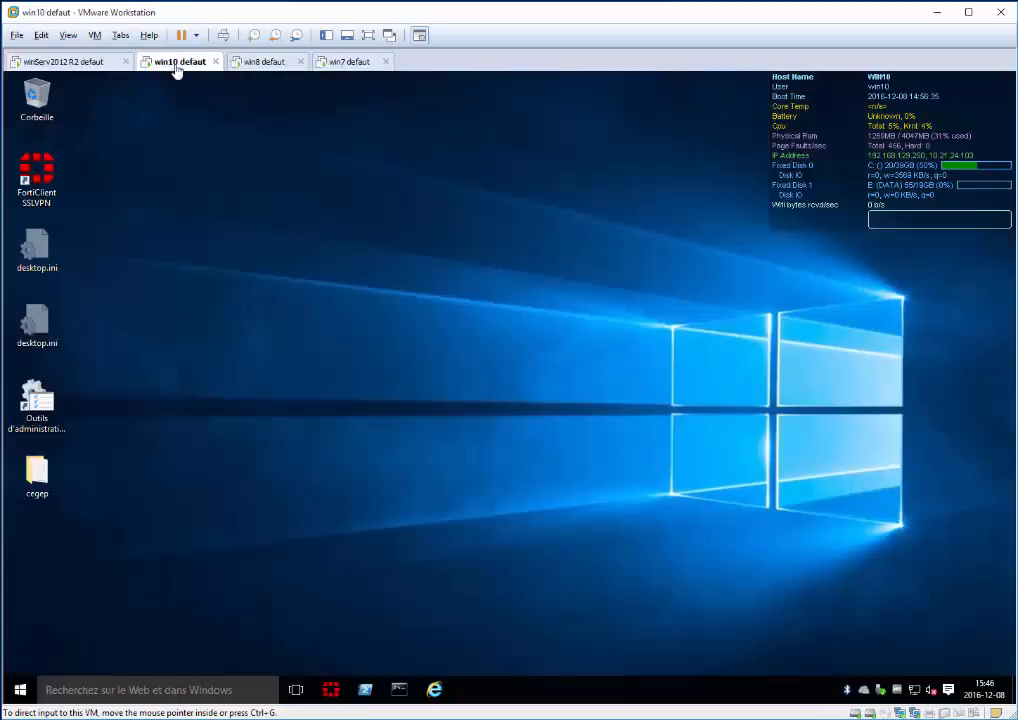
On the Windows 10 VM, launch a command prompt by running cmd from the Run box
click(397, 688)
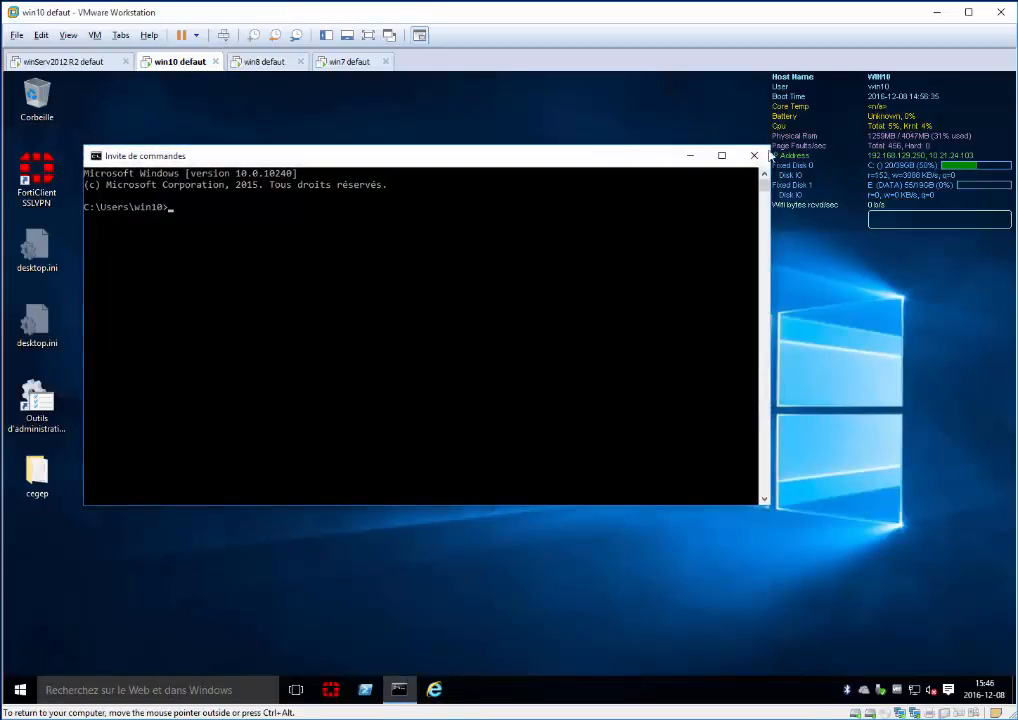
click(754, 155)
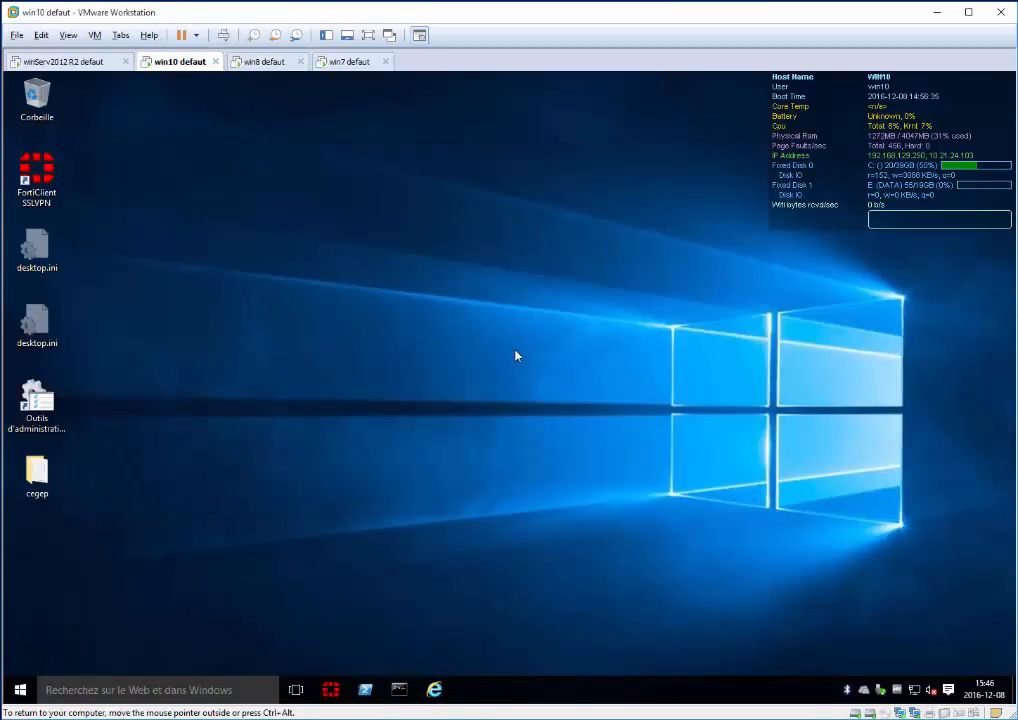
key(super+r)
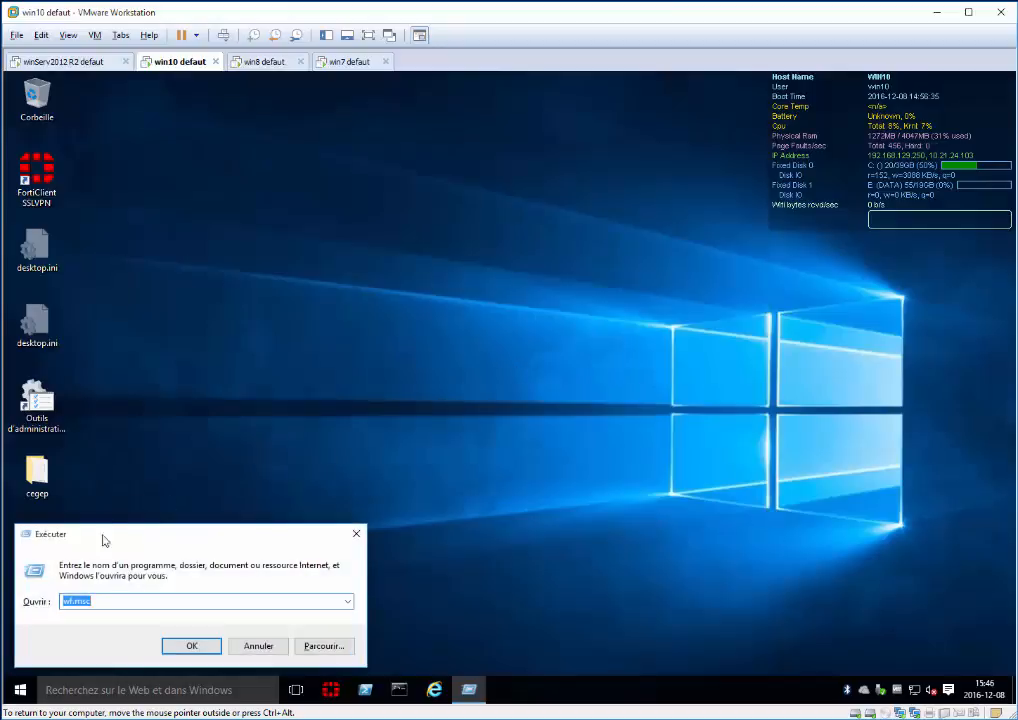
drag(105, 538, 331, 329)
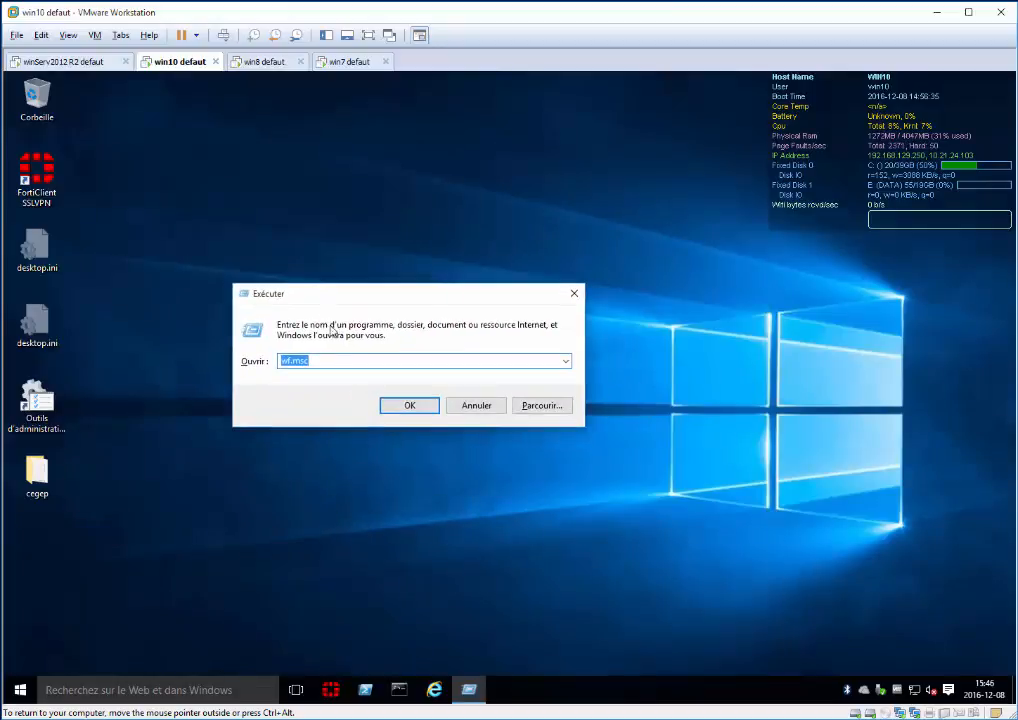
click(370, 567)
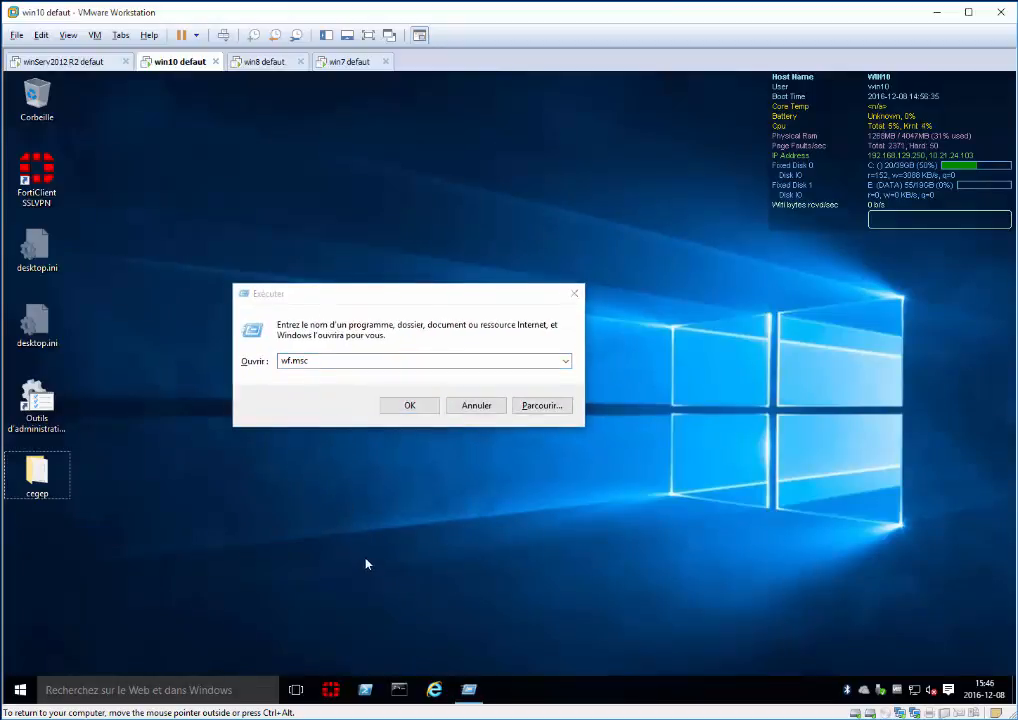
key(alt+Tab)
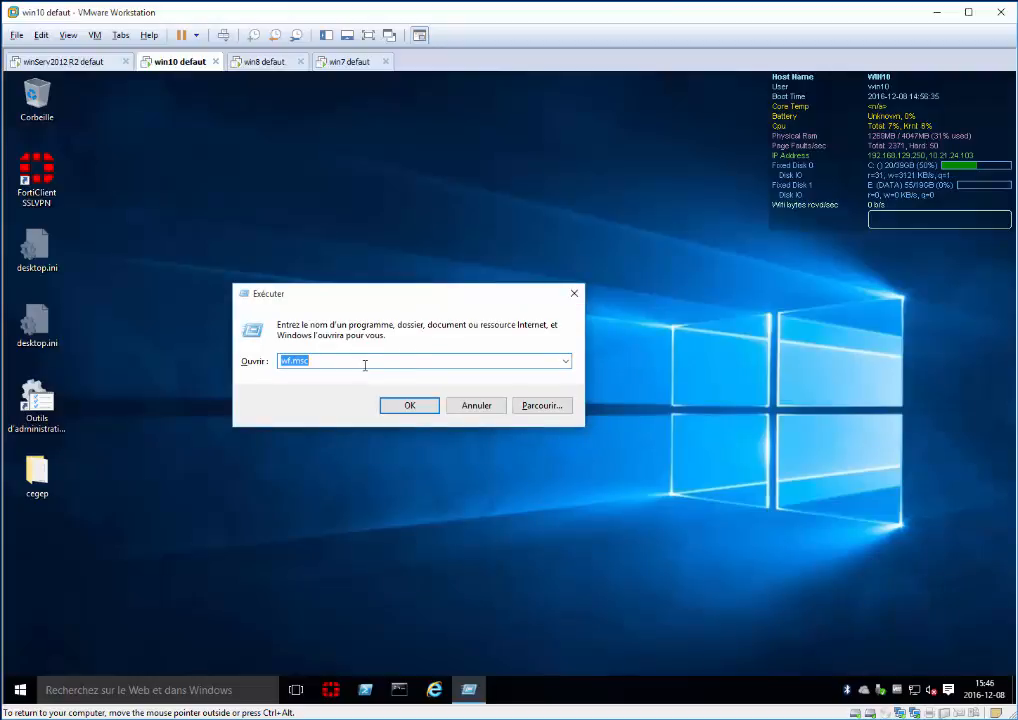
text(cmd)
key(Return)
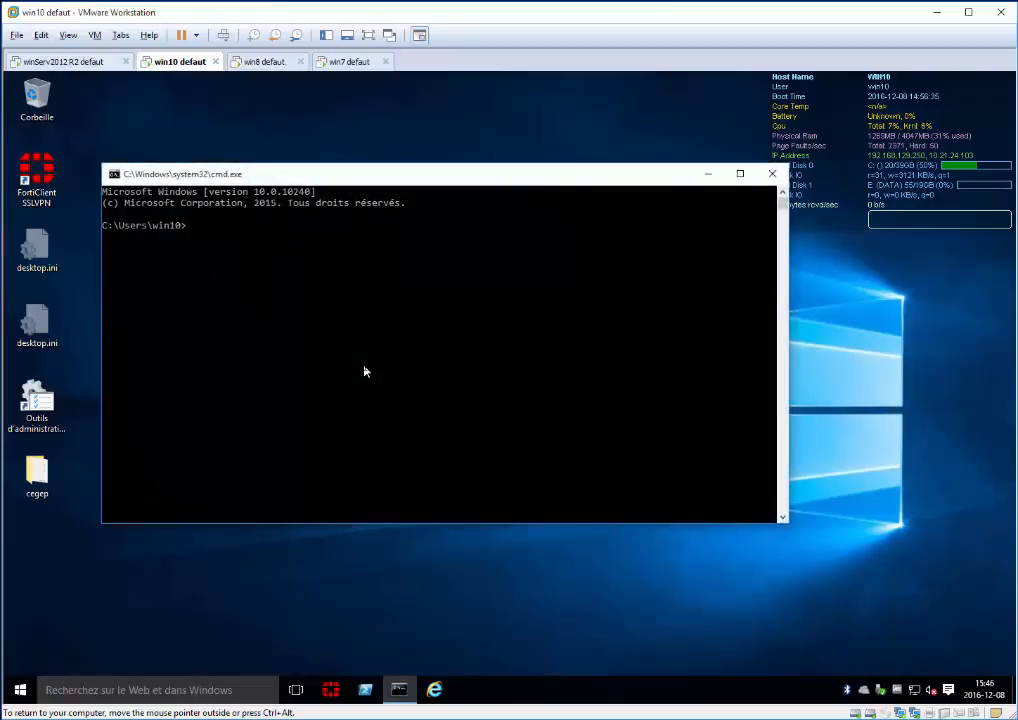
Enlarge the command prompt's font size through the console properties
click(113, 177)
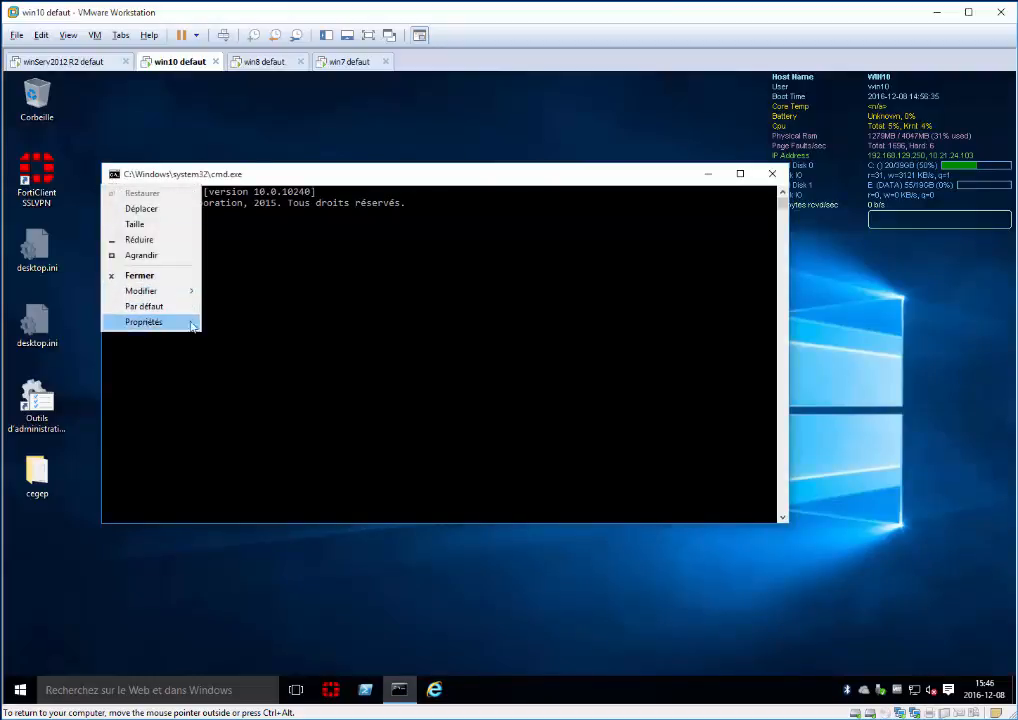
click(141, 320)
click(171, 209)
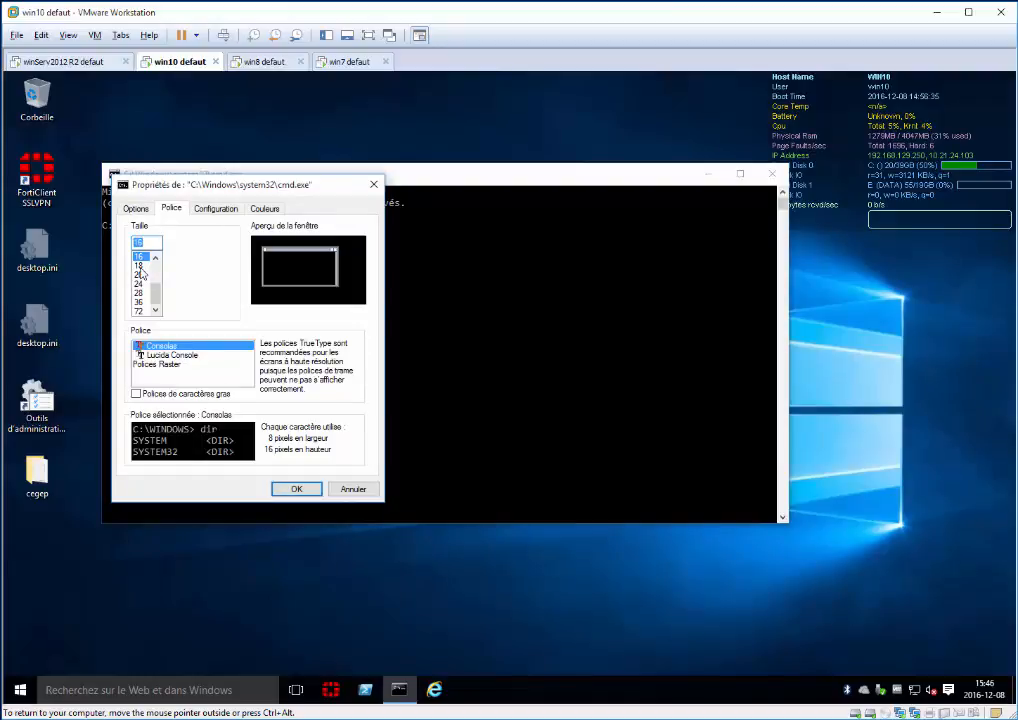
key(Down)
key(Down)
key(Down)
key(Down)
key(Down)
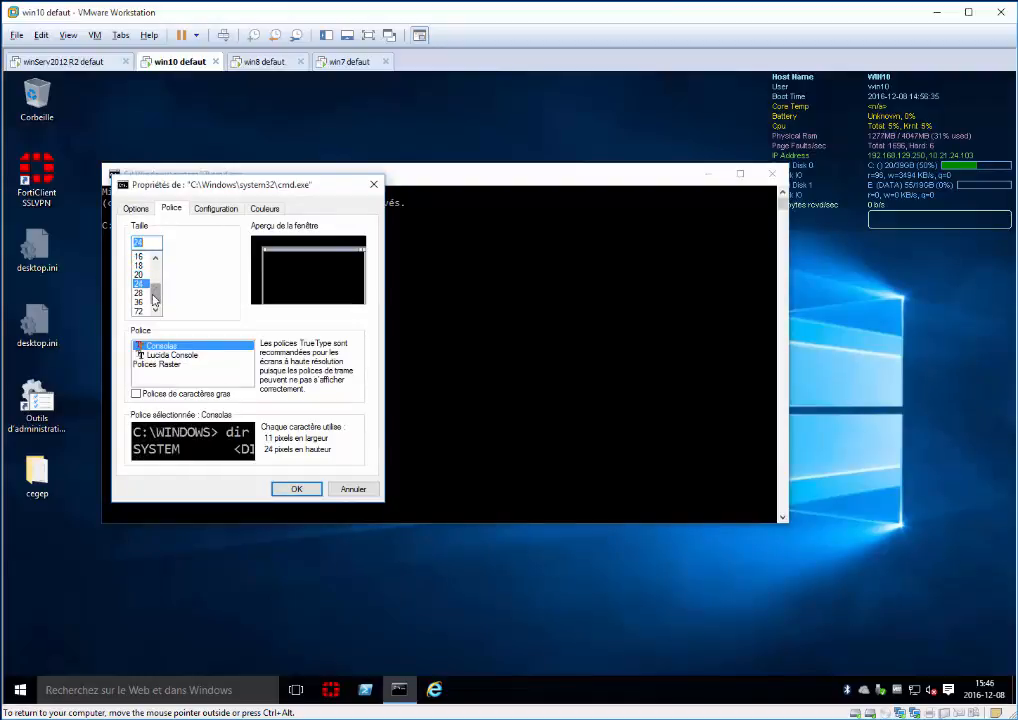
key(Up)
key(Up)
key(Up)
key(Up)
key(Up)
key(Up)
key(Return)
Ping the server at 10.21.24.2, close the console, and return to the server VM
click(305, 310)
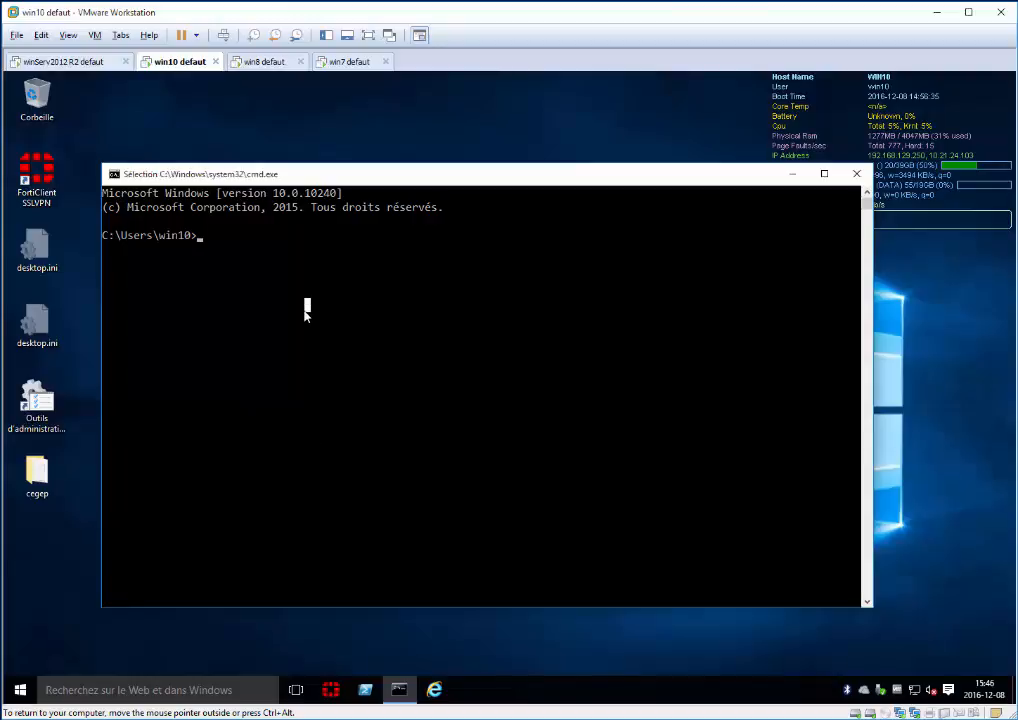
text(ping 1)
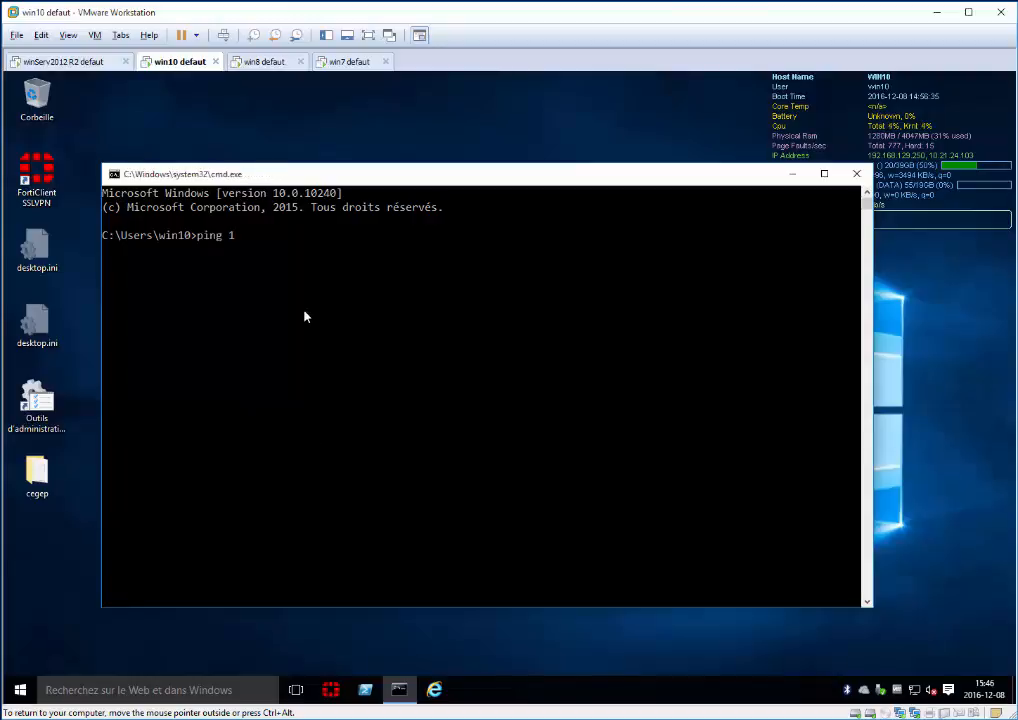
text(0.21.24.2)
key(Return)
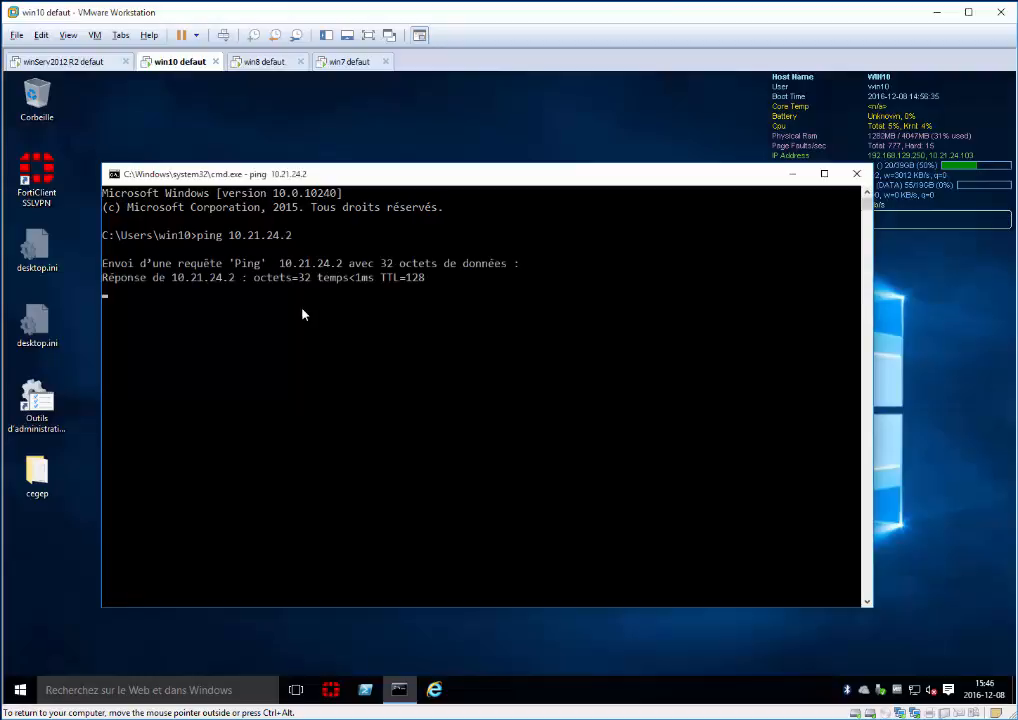
mouse_move(392, 281)
mouse_down()
mouse_move(366, 297)
mouse_move(432, 291)
mouse_move(428, 279)
mouse_move(375, 266)
mouse_move(448, 295)
mouse_move(323, 327)
mouse_move(390, 291)
mouse_up()
click(449, 418)
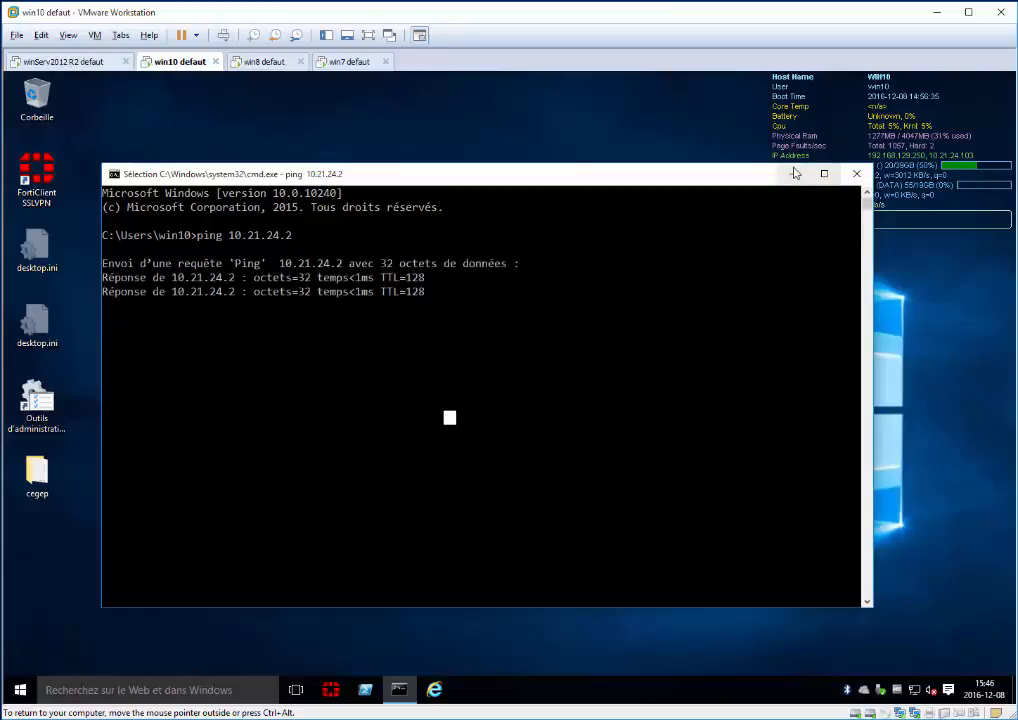
click(856, 173)
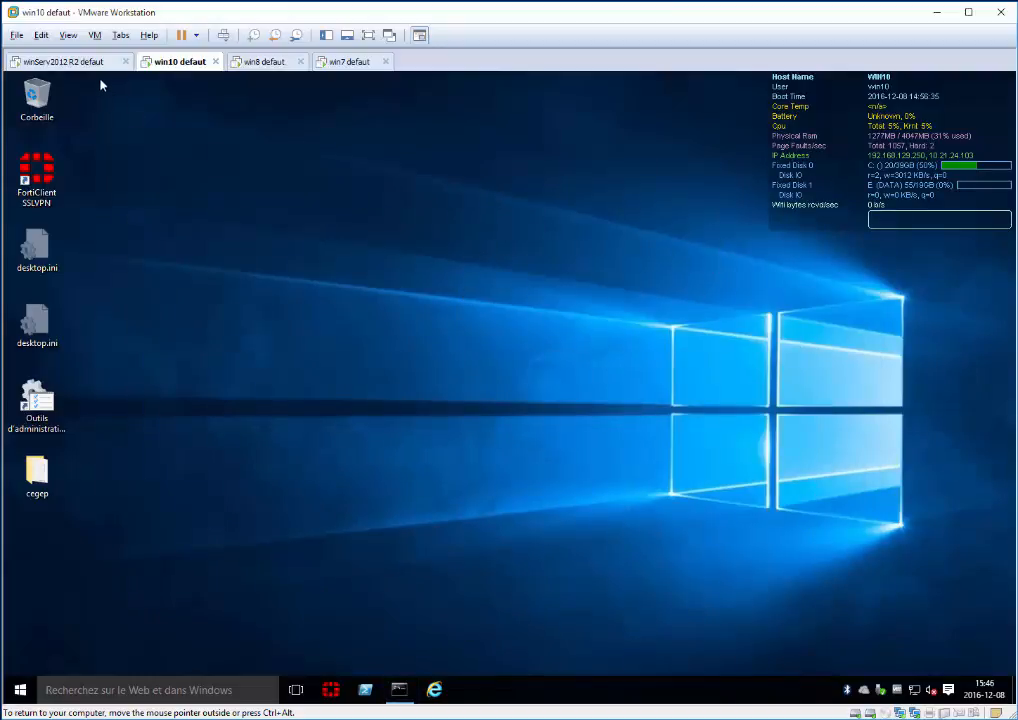
click(70, 61)
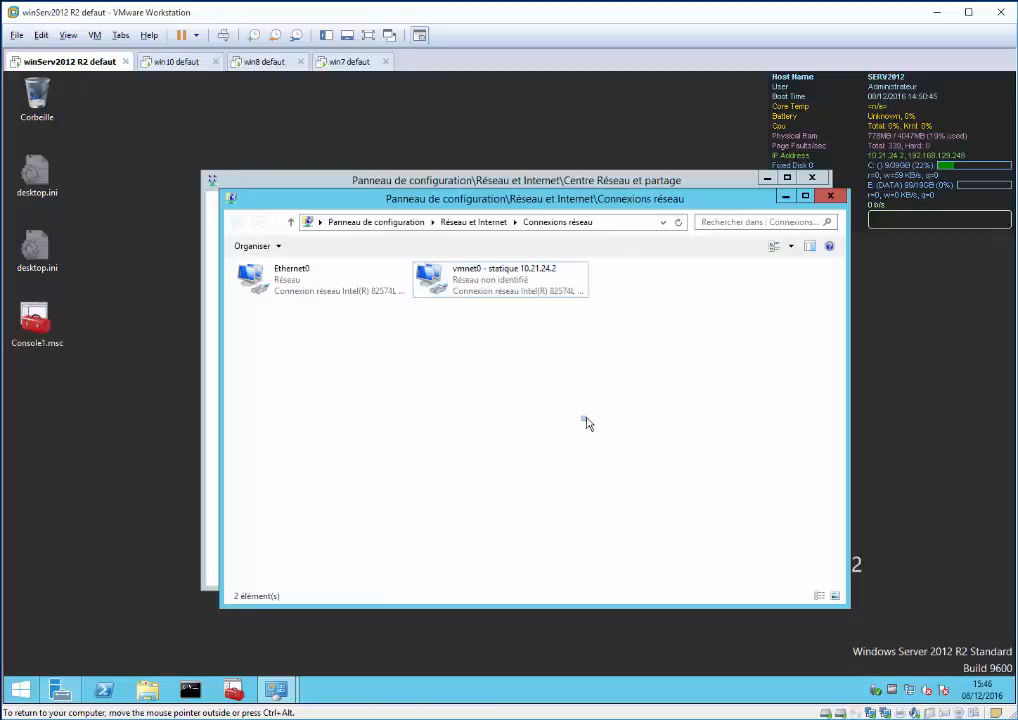
Close Network Connections, maximize Server Manager, and launch Gérer > Ajouter des rôles et fonctionnalités
key(alt+F4)
key(alt+F4)
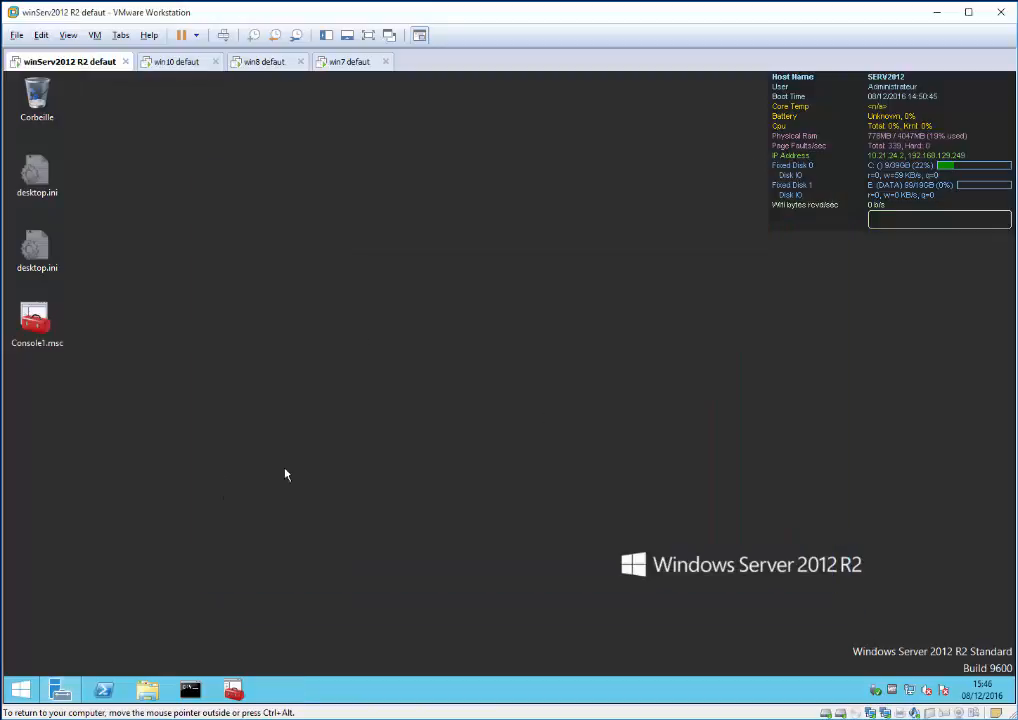
click(62, 690)
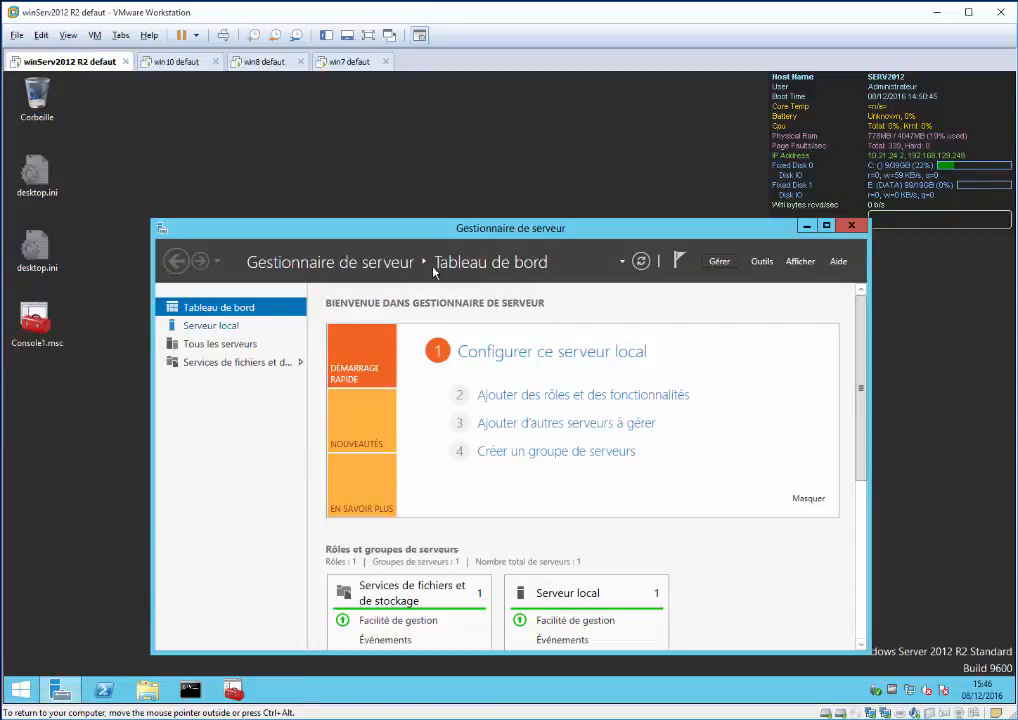
double_click(541, 236)
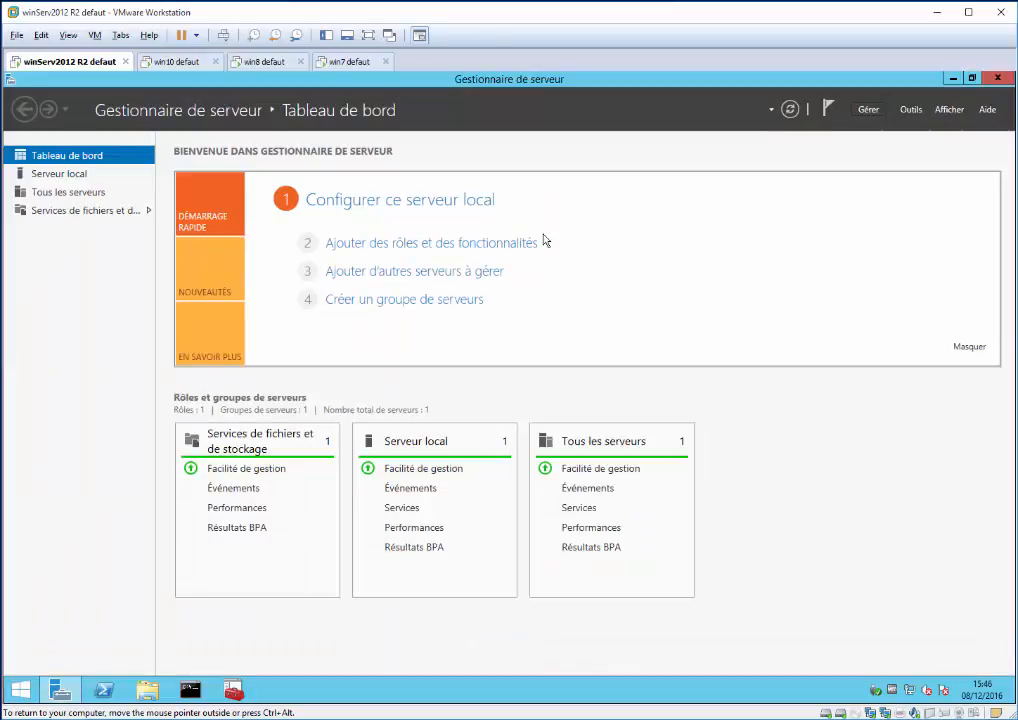
click(873, 114)
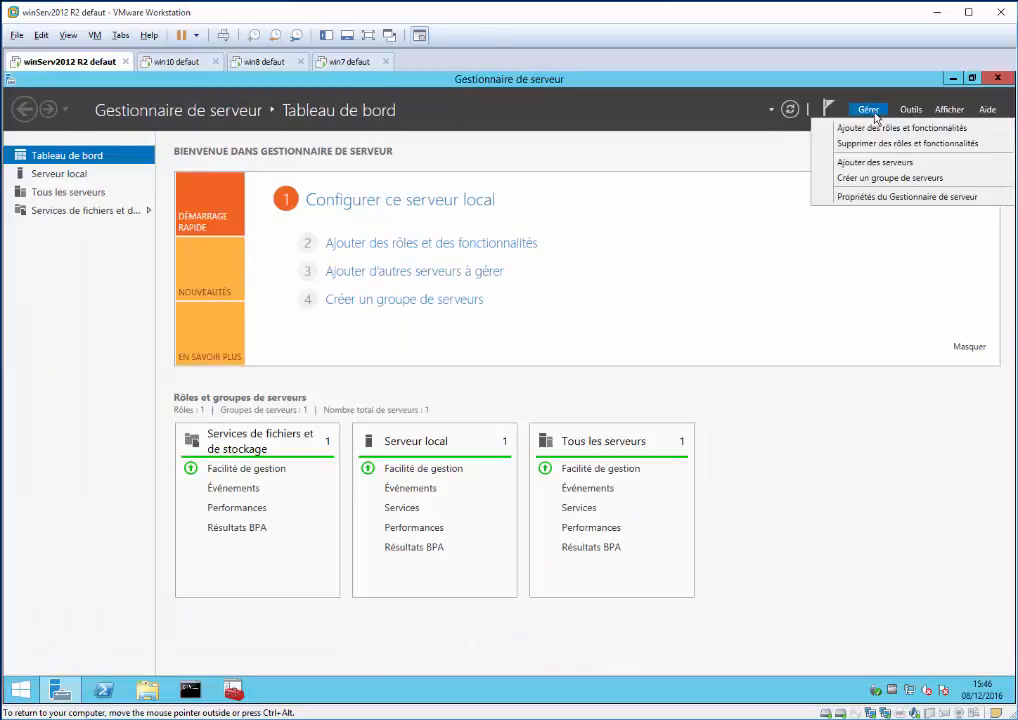
click(967, 131)
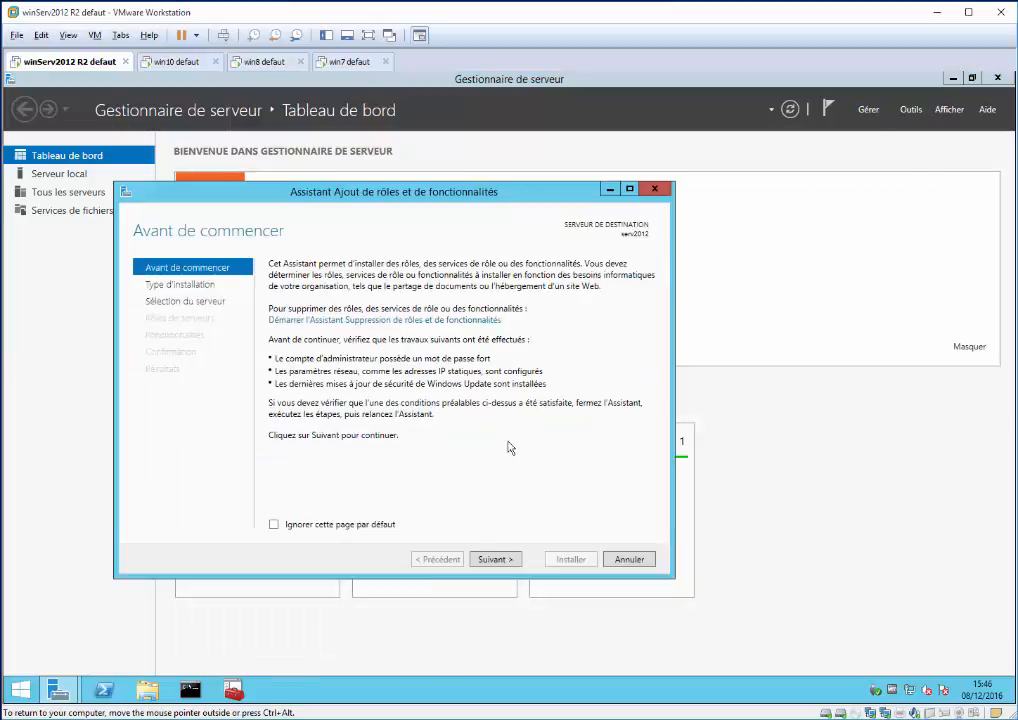
Keep role-based installation on serv2012 and tick Services AD DS with its required features
key(Return)
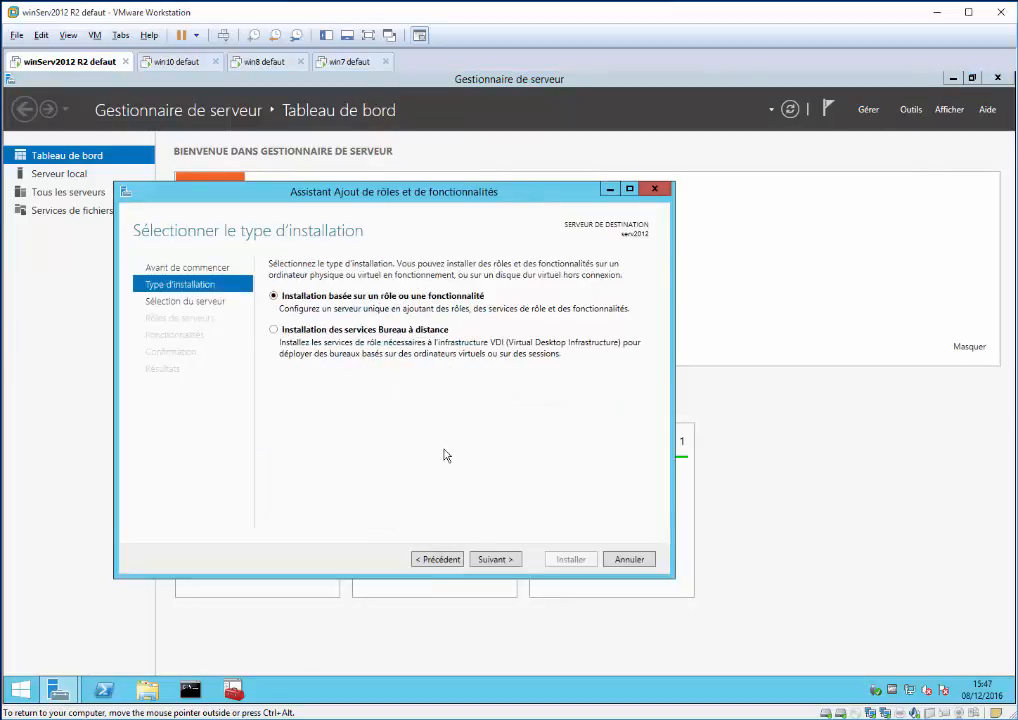
click(513, 562)
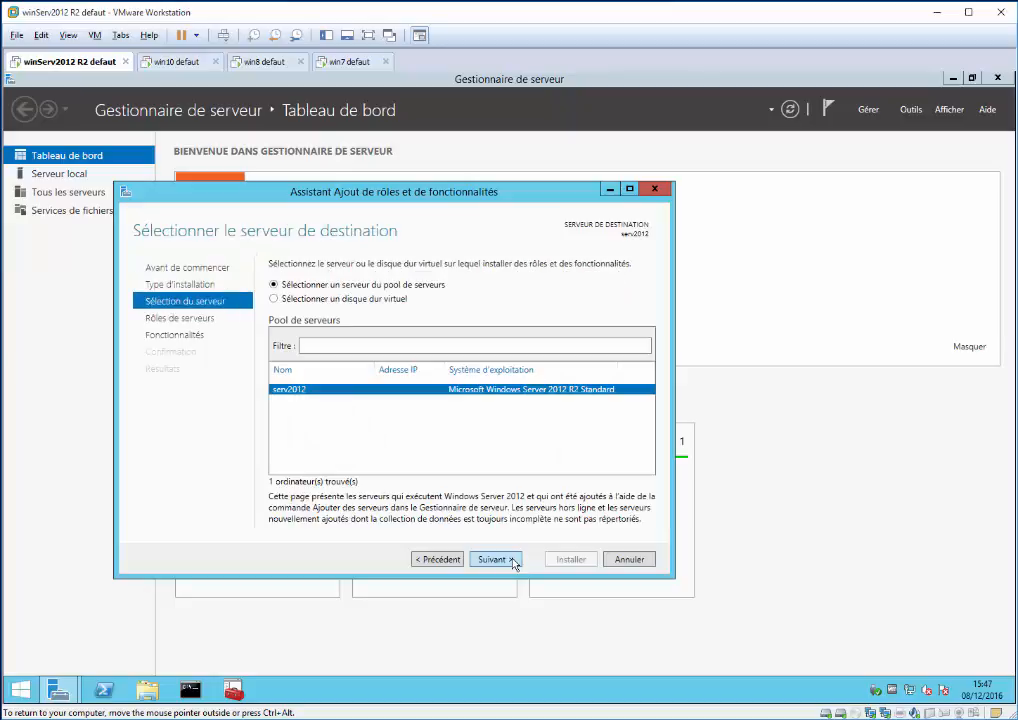
click(513, 562)
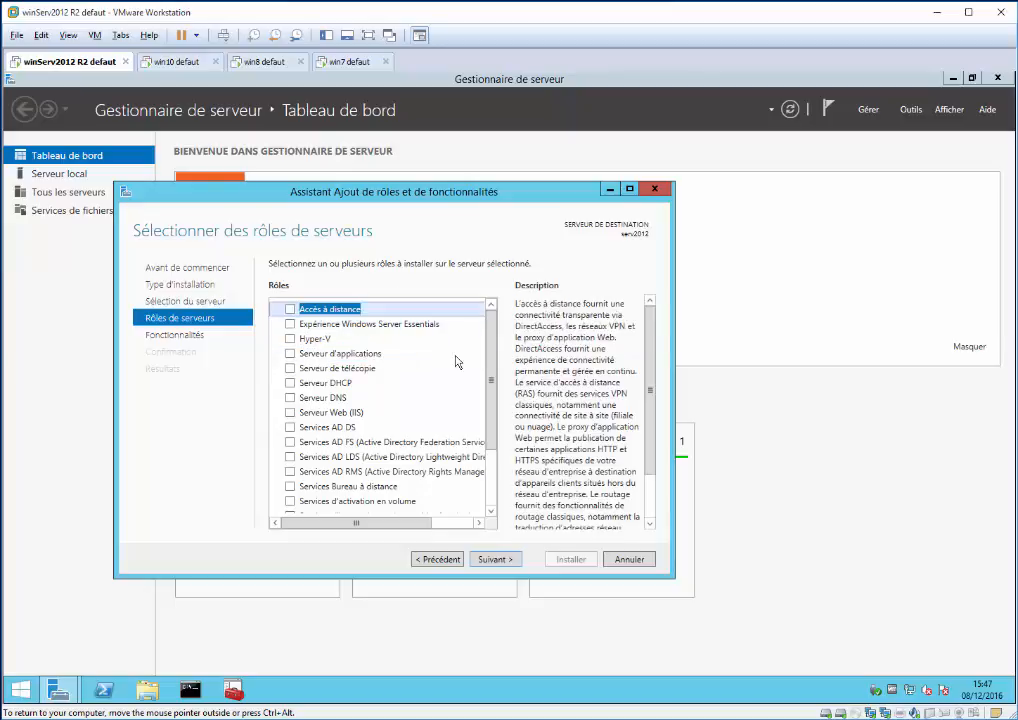
click(370, 427)
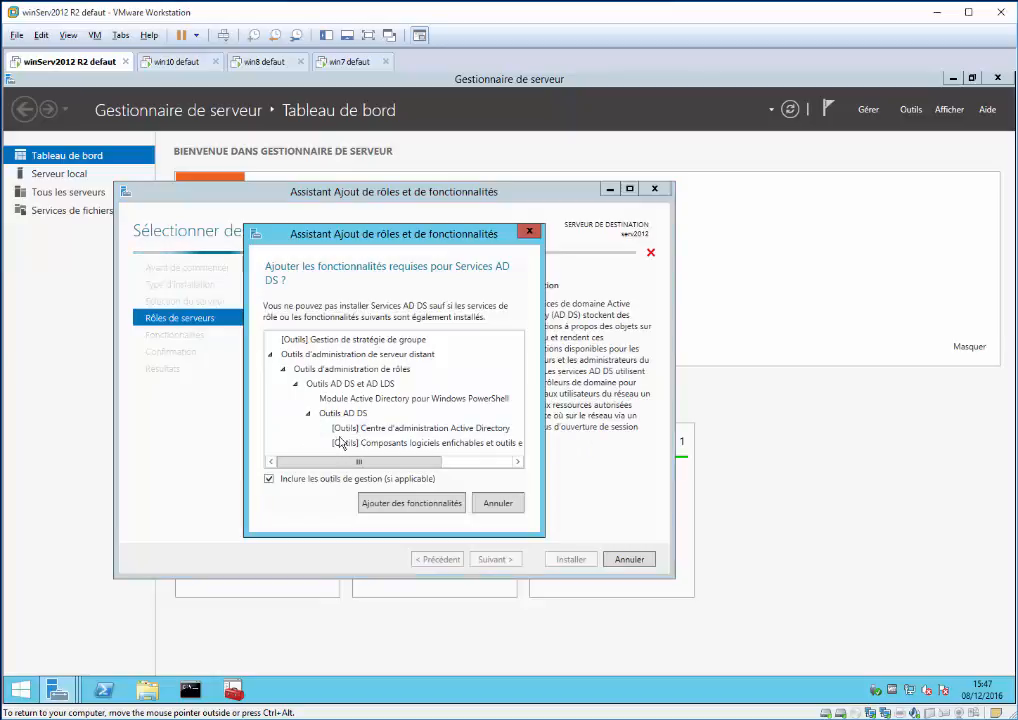
click(529, 232)
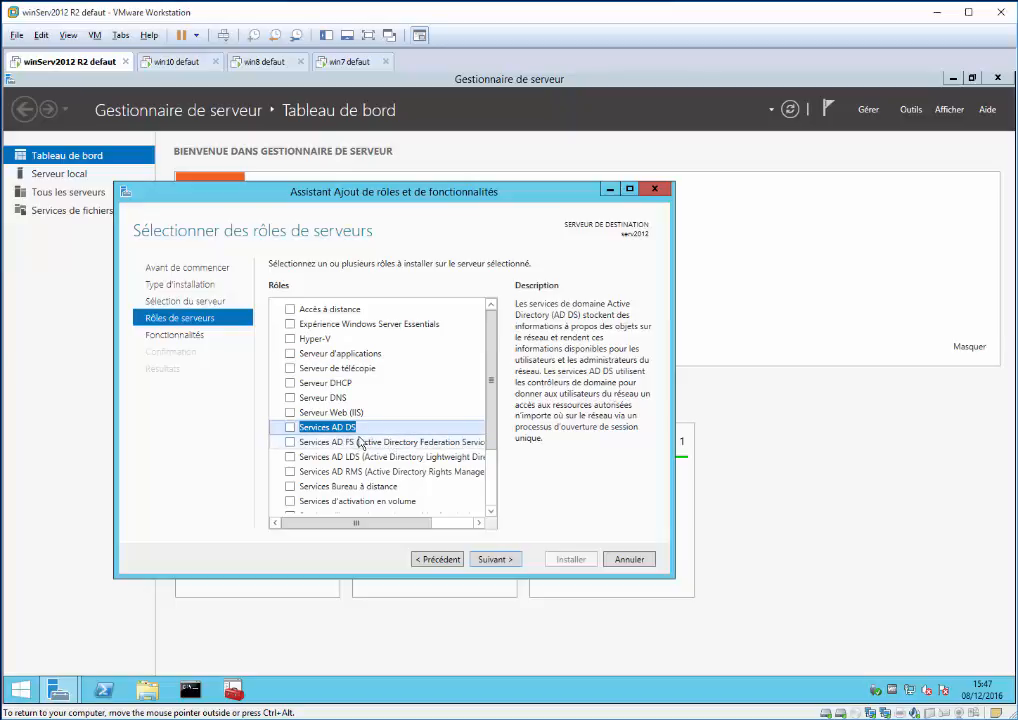
key(space)
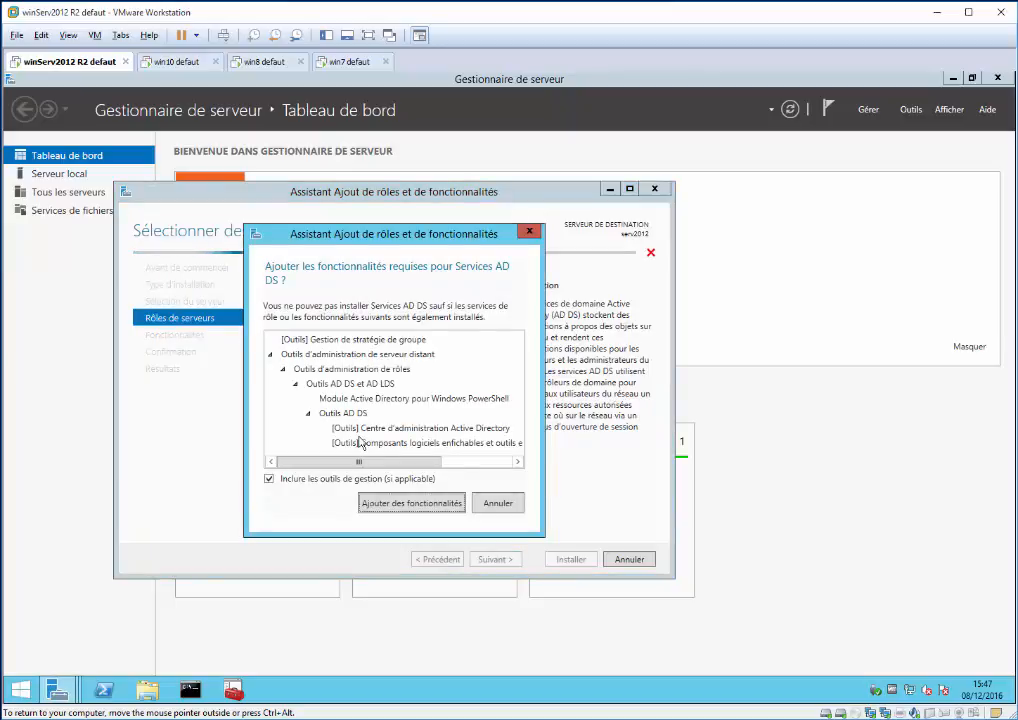
click(416, 565)
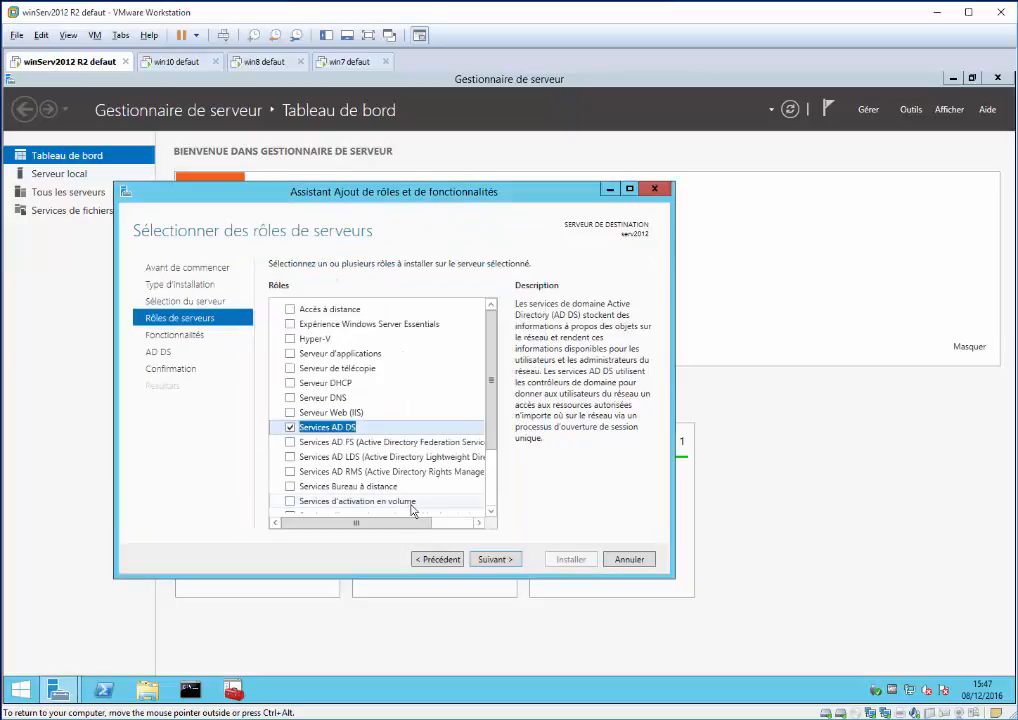
Tick Serveur DNS with its tools, then advance past features, AD DS and DNS pages
click(325, 397)
click(288, 399)
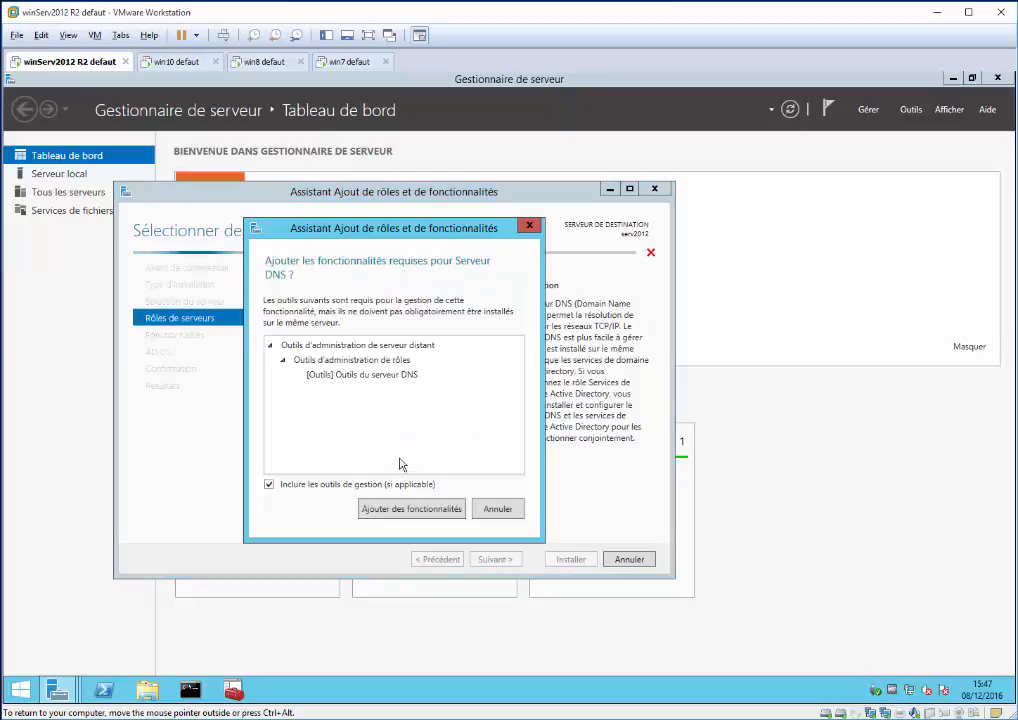
click(393, 510)
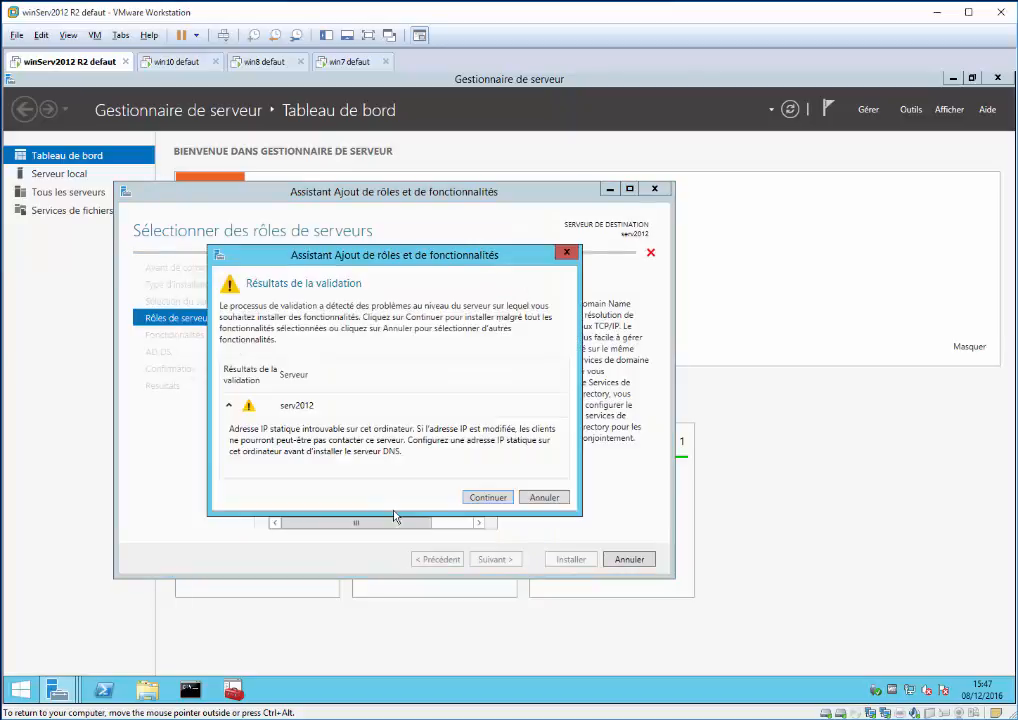
click(486, 498)
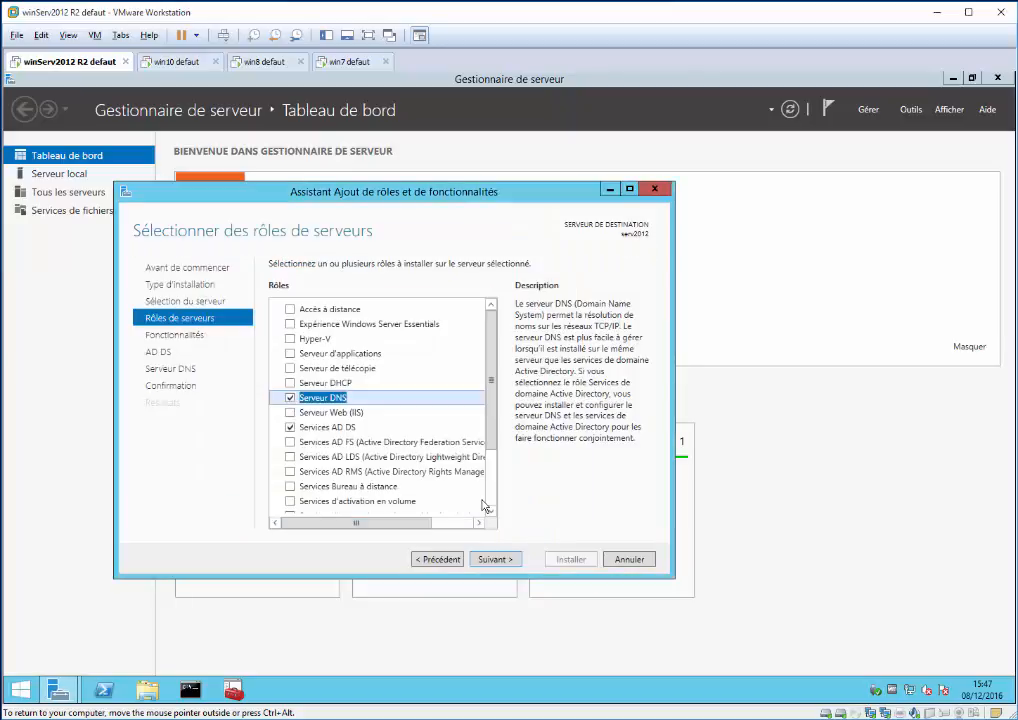
click(490, 560)
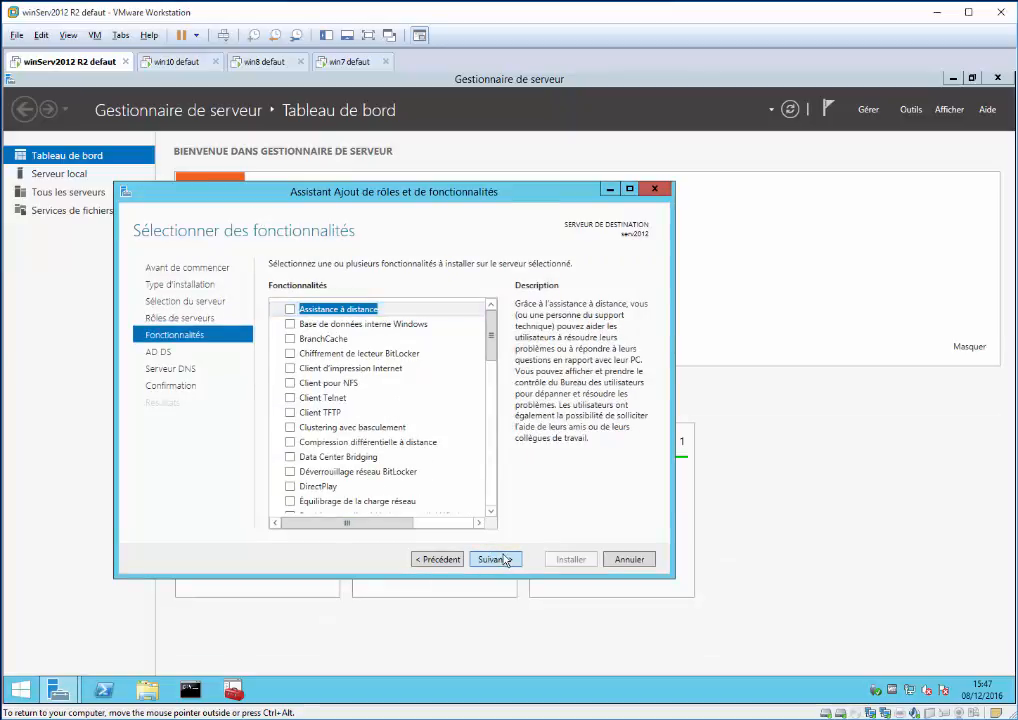
click(504, 560)
click(505, 560)
click(505, 560)
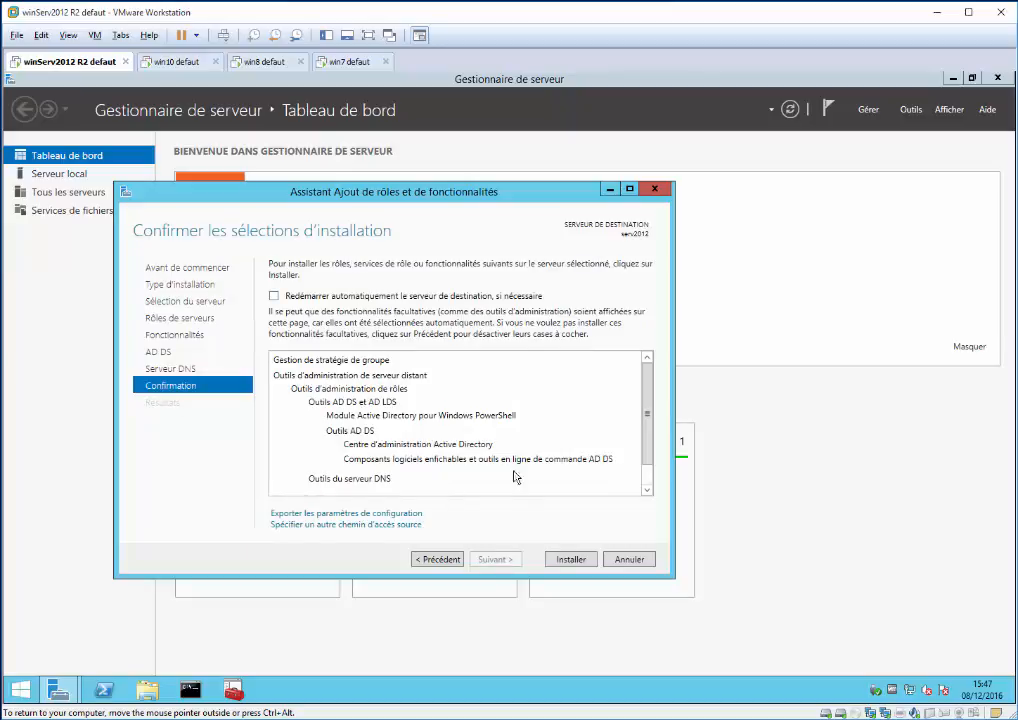
Install AD DS and DNS Server on serv2012 and wait until installation succeeds
click(559, 561)
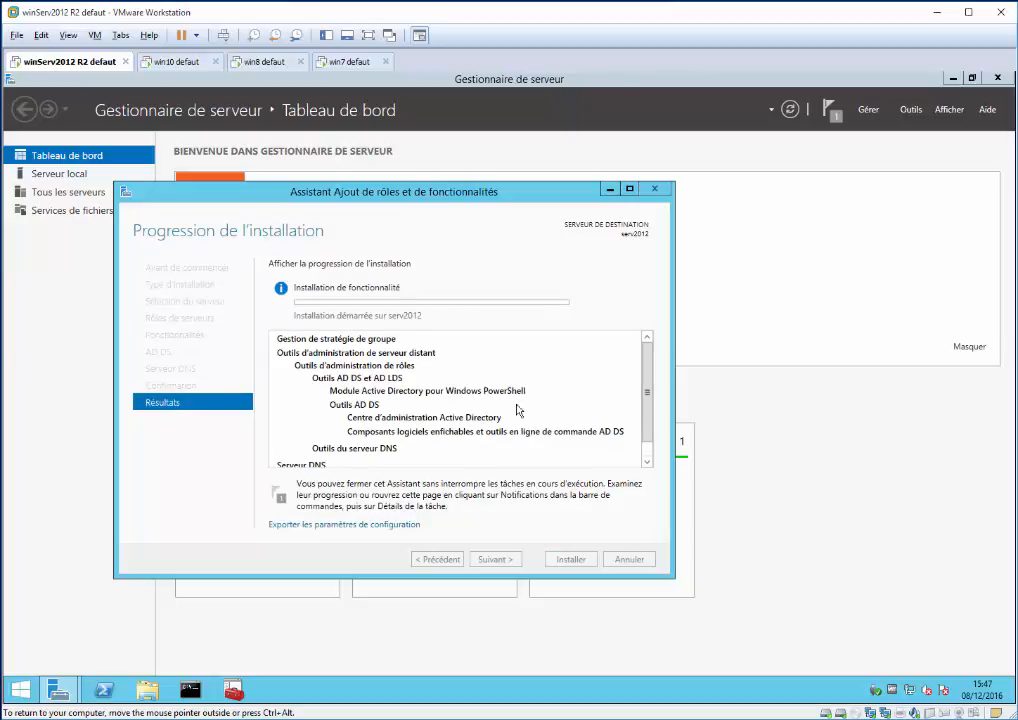
key(ctrl+alt)
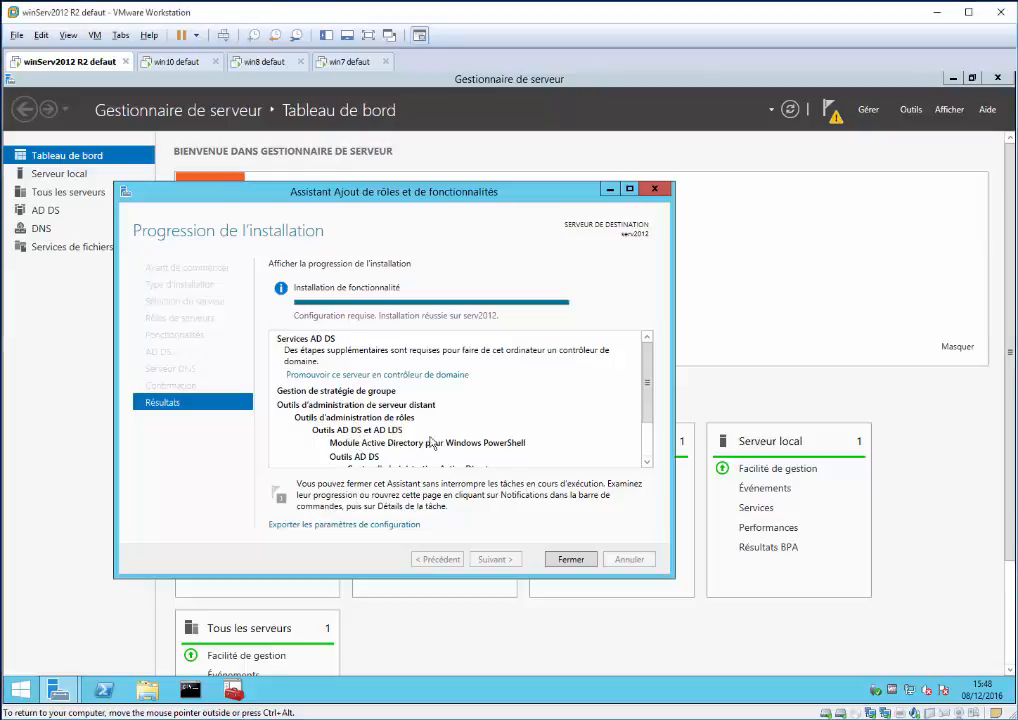
scroll(420, 437, down, 2)
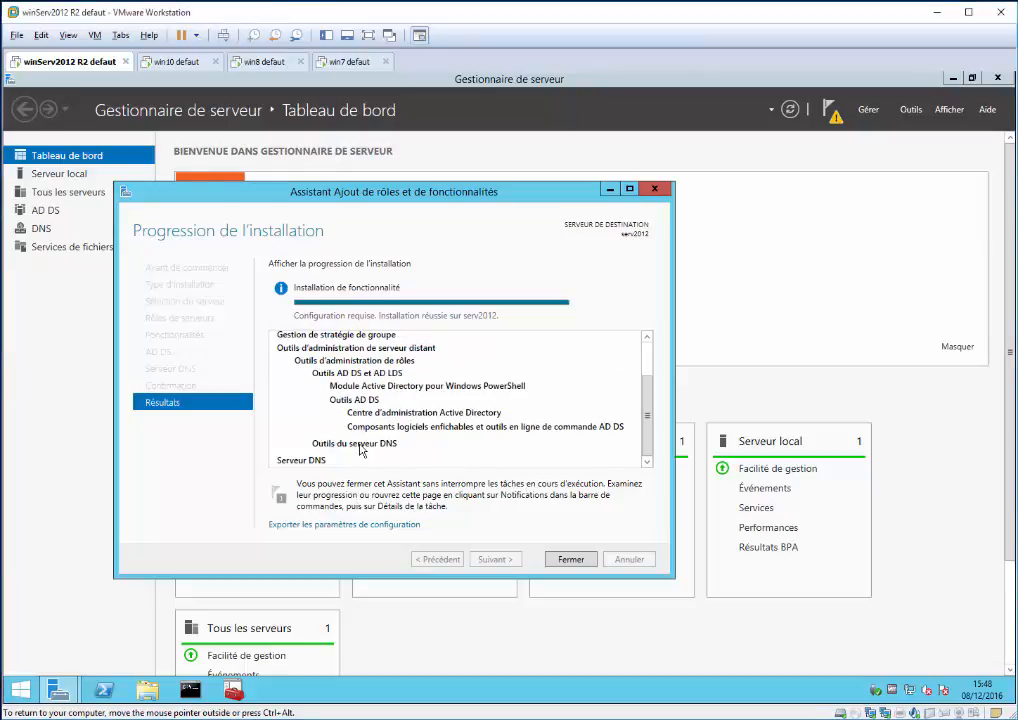
scroll(380, 420, up, 2)
scroll(355, 413, down, 2)
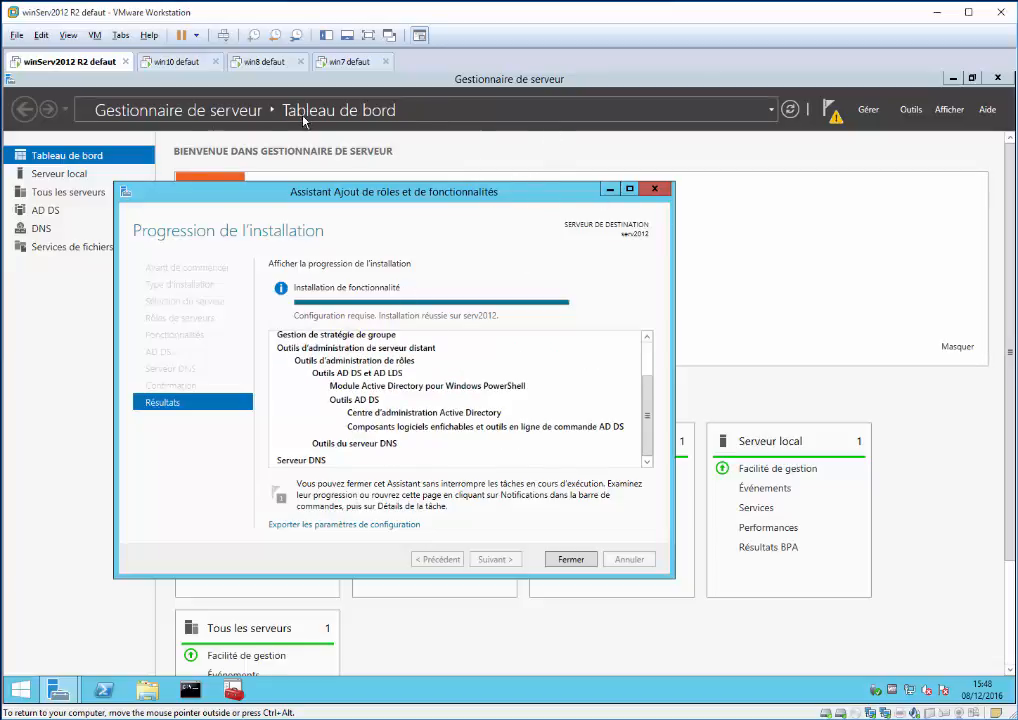
Close the installation wizard and choose Promouvoir ce serveur en contrôleur de domaine from notifications
click(573, 560)
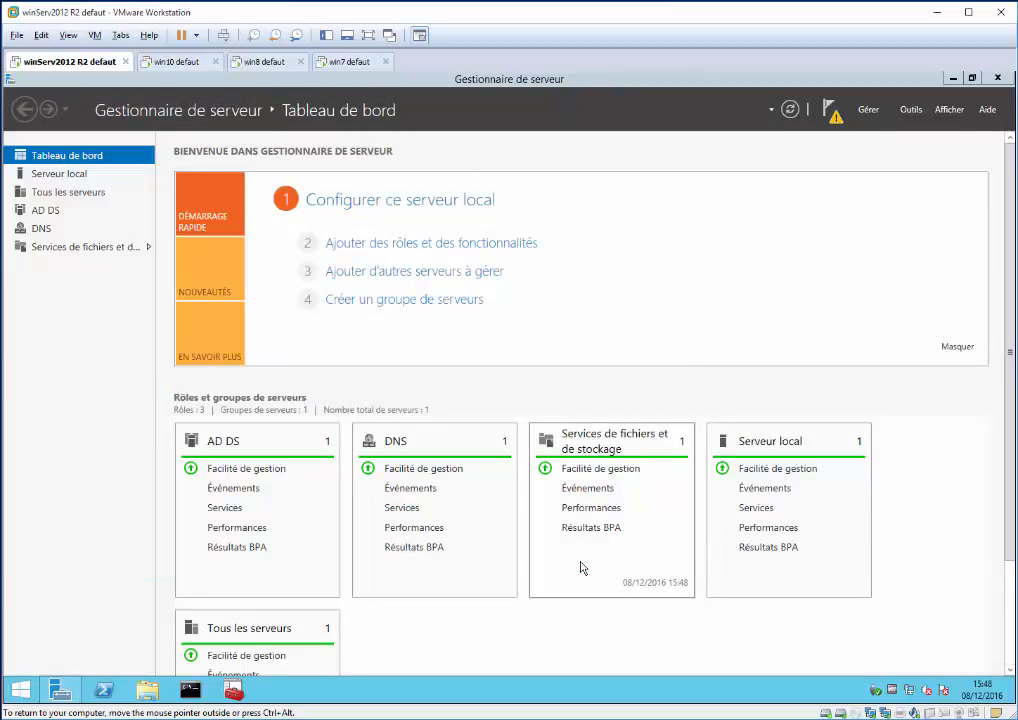
click(831, 112)
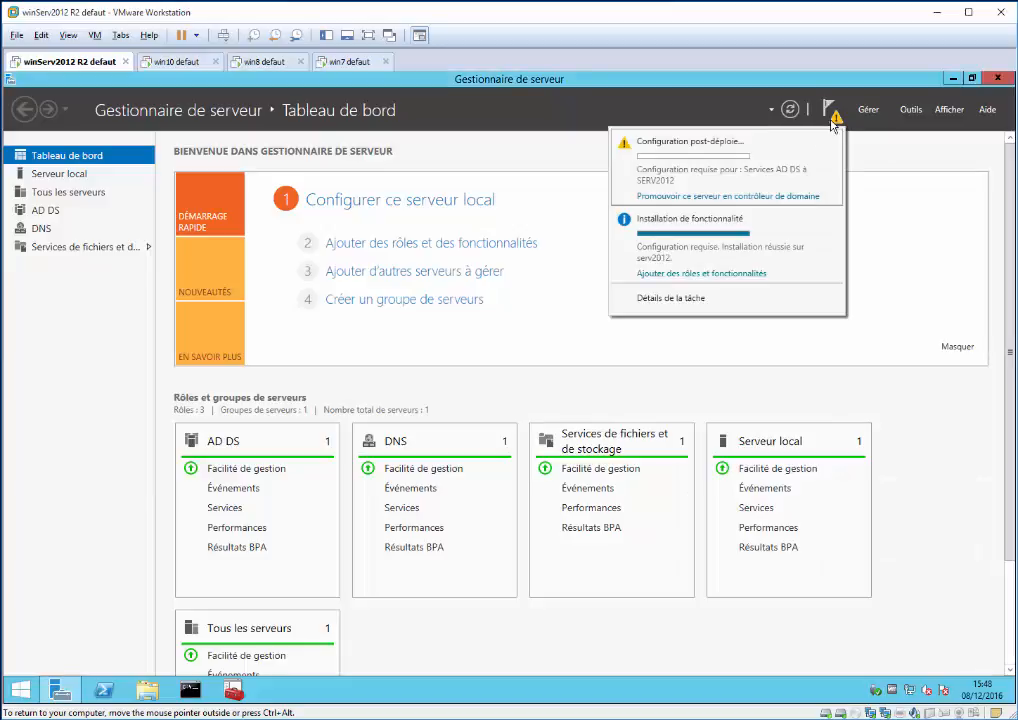
click(786, 197)
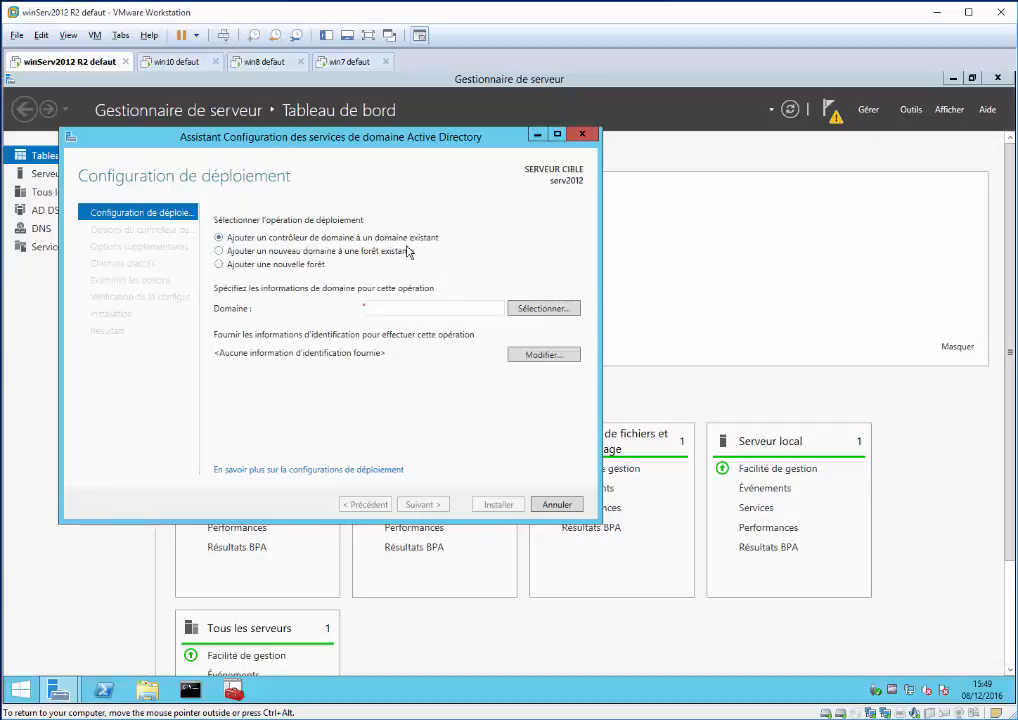
Choose to create a new forest, enter the root domain name, and continue
click(311, 253)
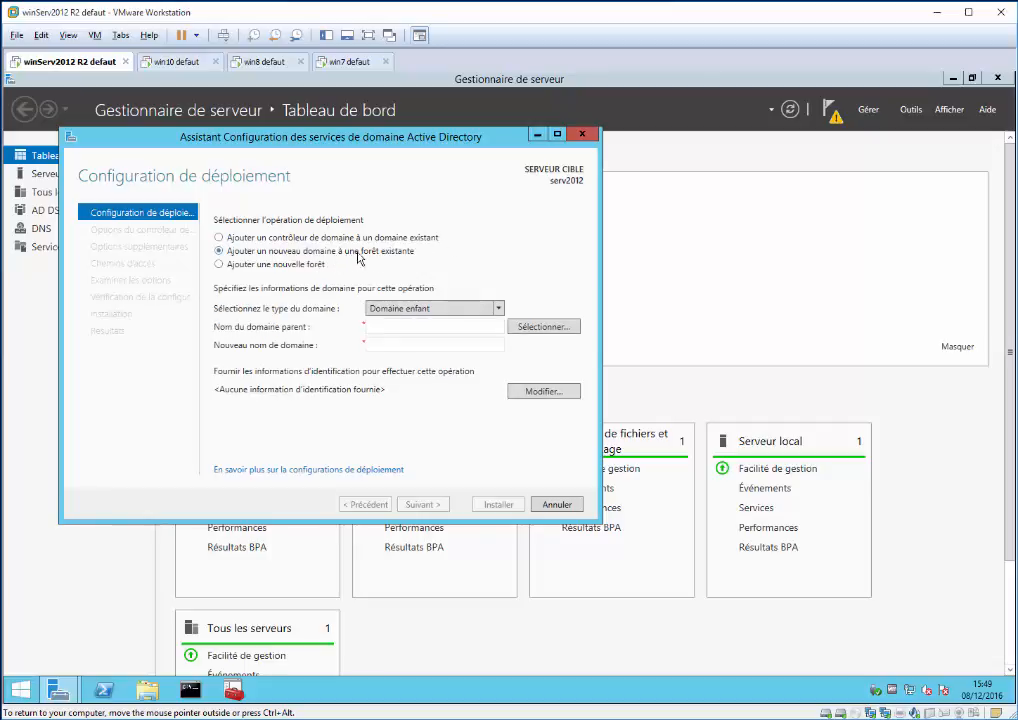
click(314, 266)
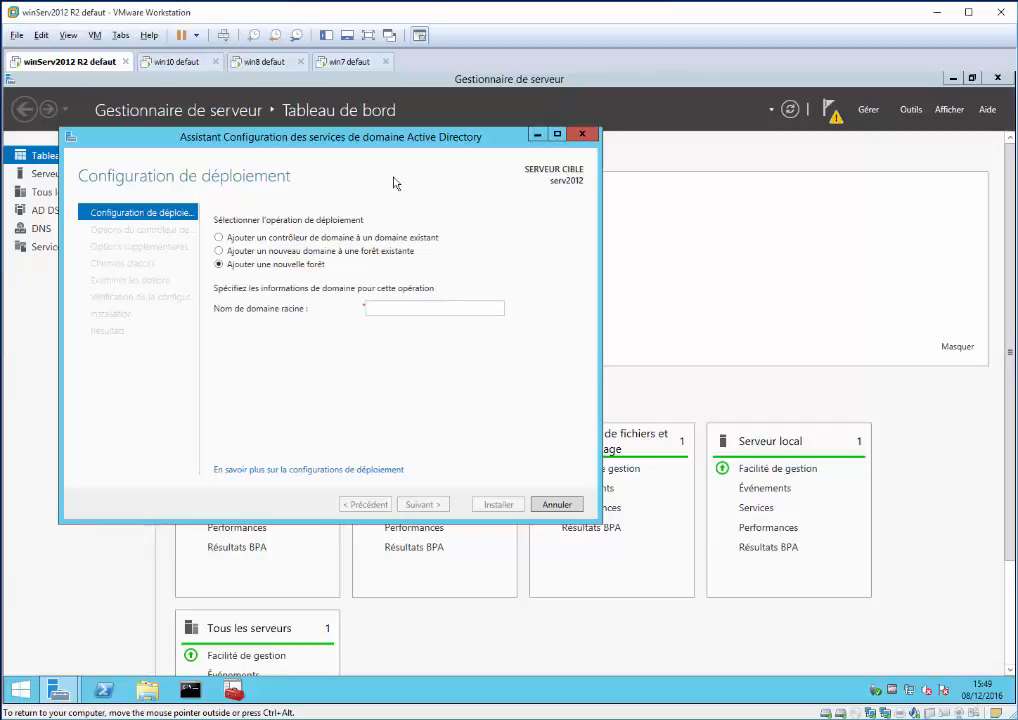
text(dt3adrlsdml.cours.edu)
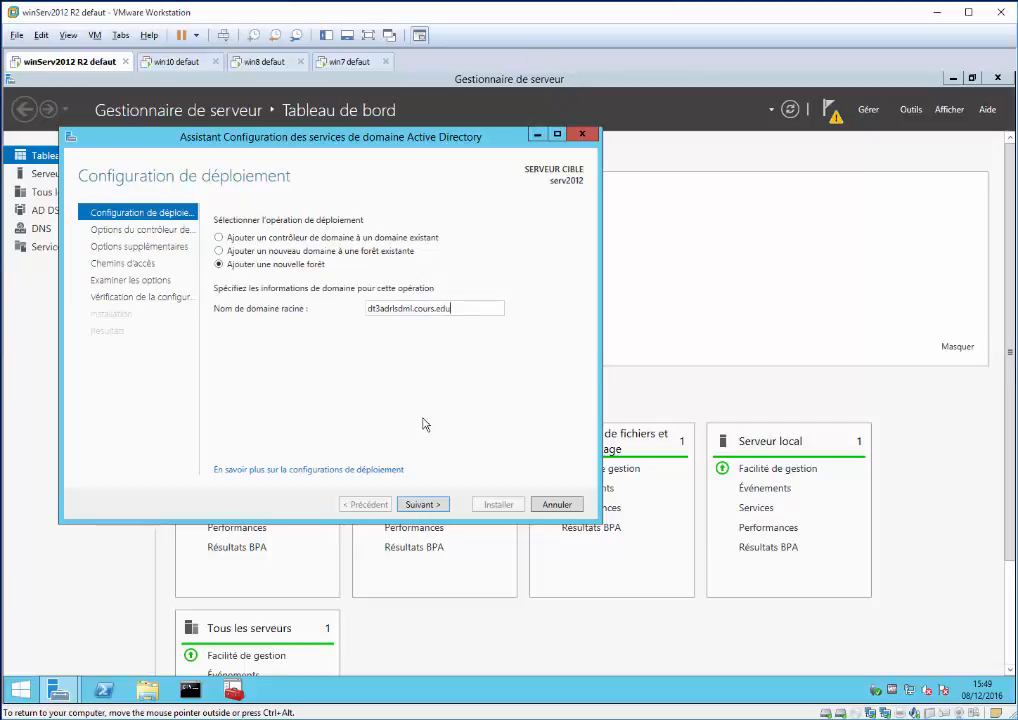
click(420, 505)
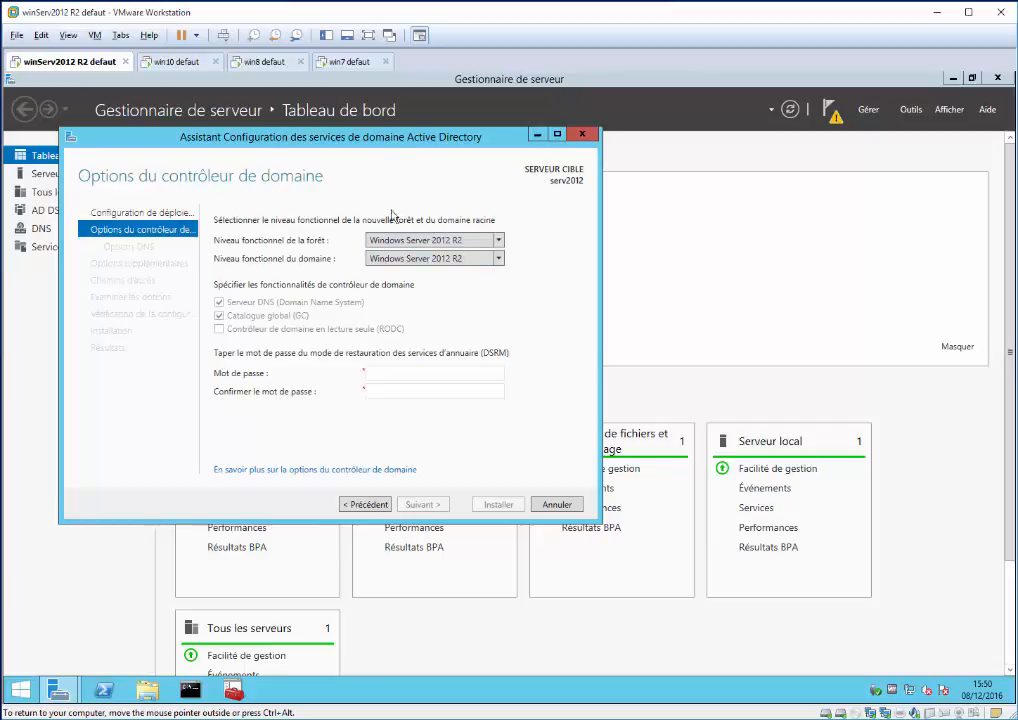
Choose Windows Server 2008 R2 as the forest level, fill both DSRM password fields, and continue
click(456, 240)
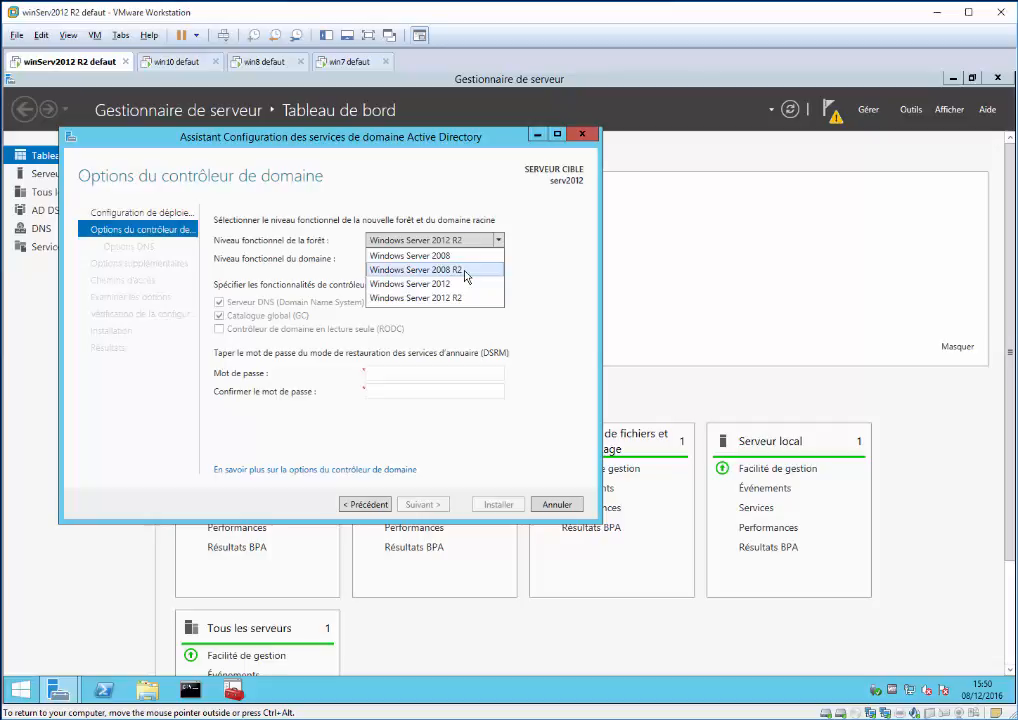
click(466, 270)
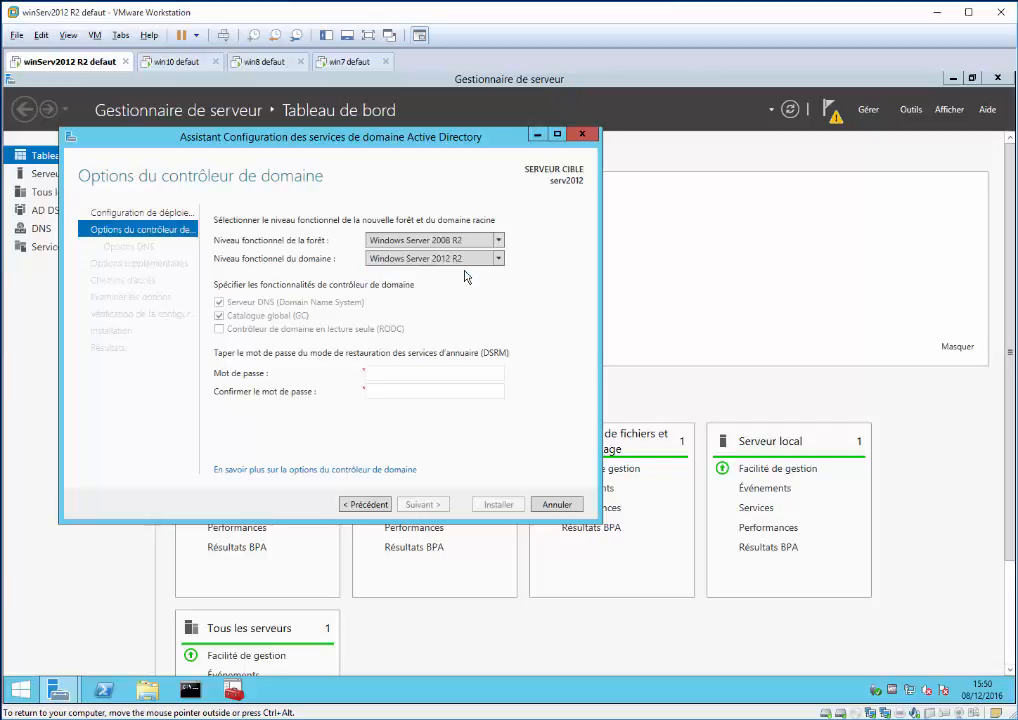
click(410, 375)
text(•••••••)
click(391, 389)
text(•••••••)
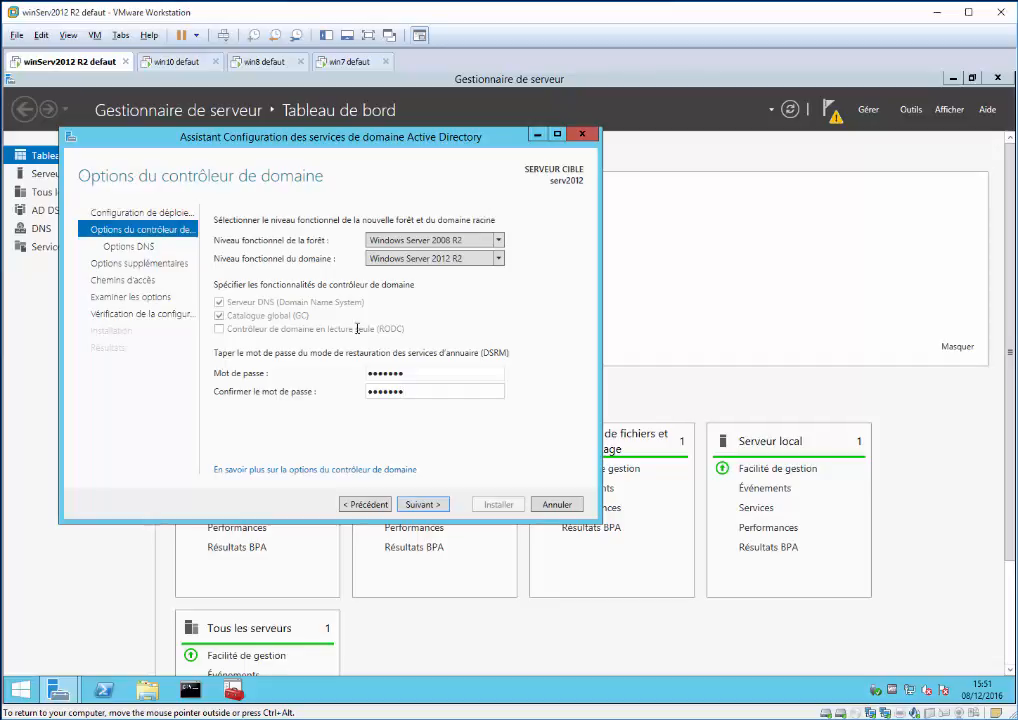
key(super)
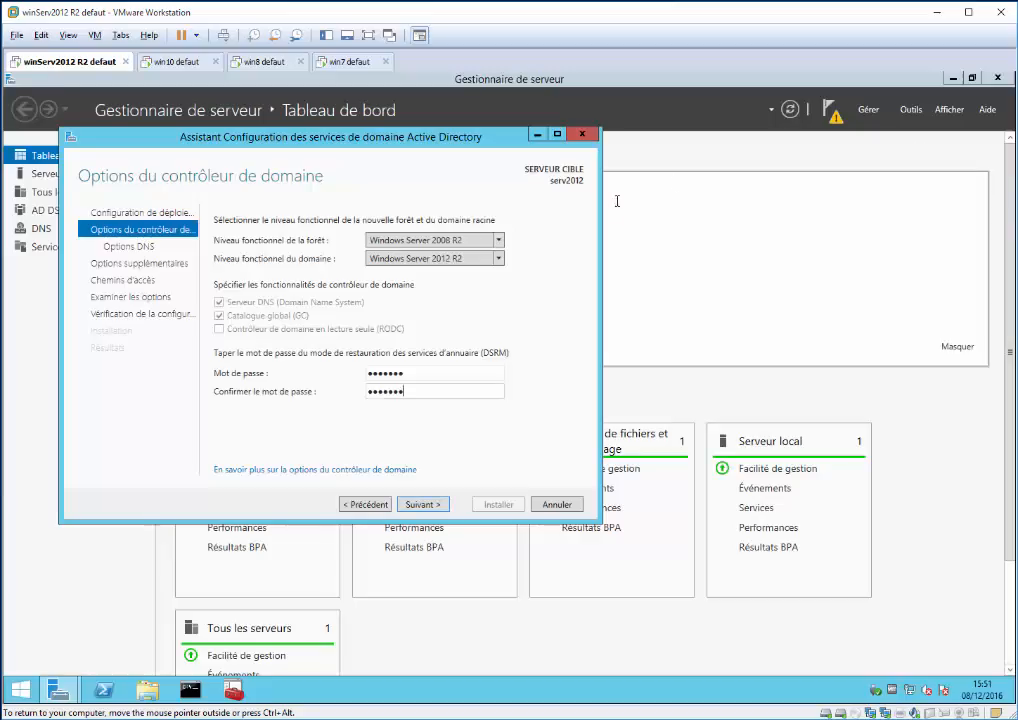
click(420, 504)
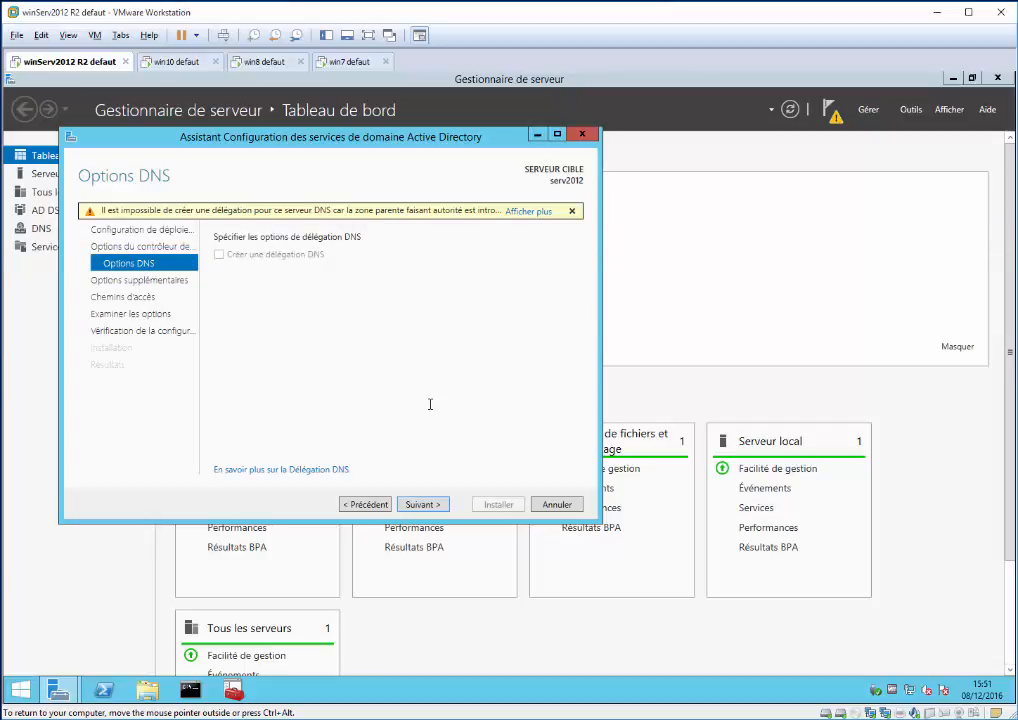
Skip past DNS options and accept the NetBIOS domain name DT3ADRLSDML
click(422, 504)
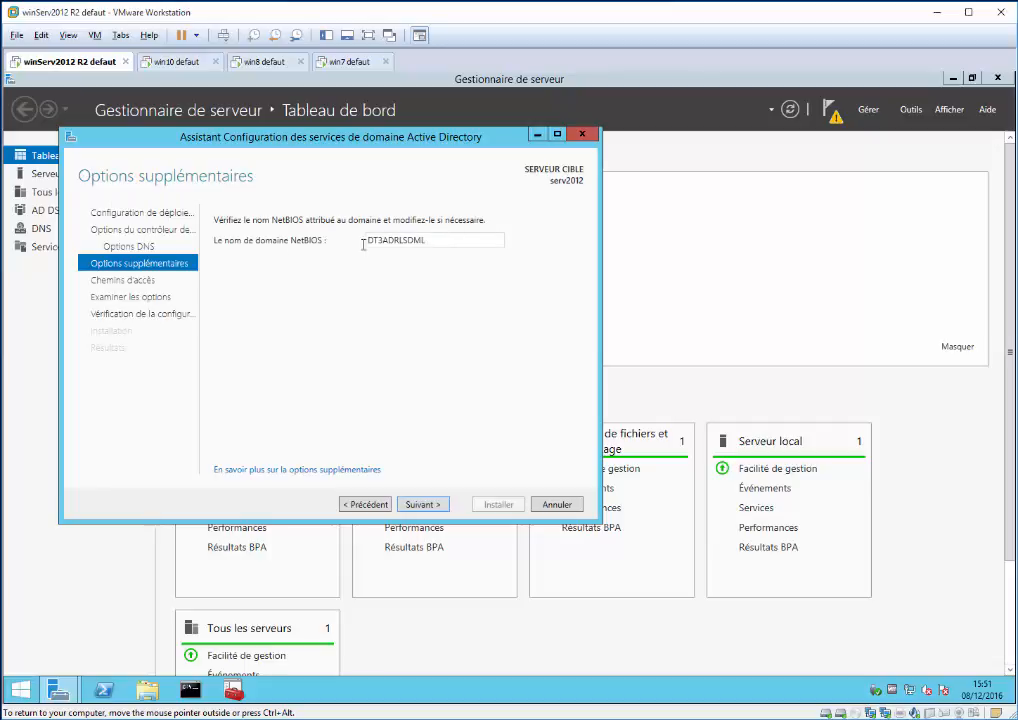
drag(363, 244, 495, 235)
click(465, 241)
double_click(429, 241)
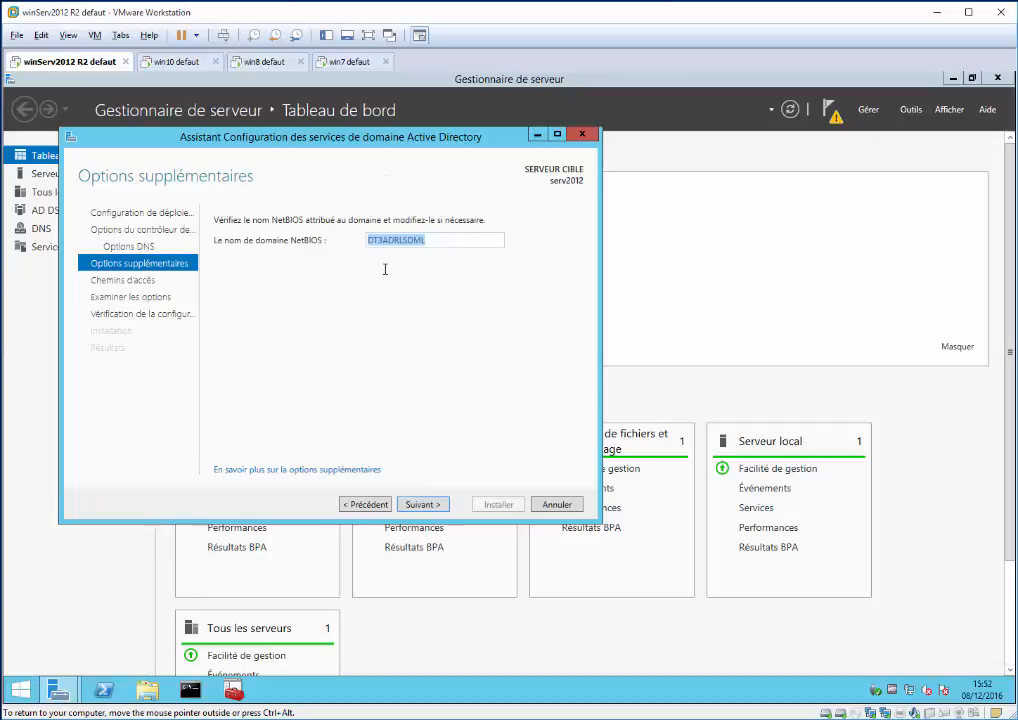
click(423, 504)
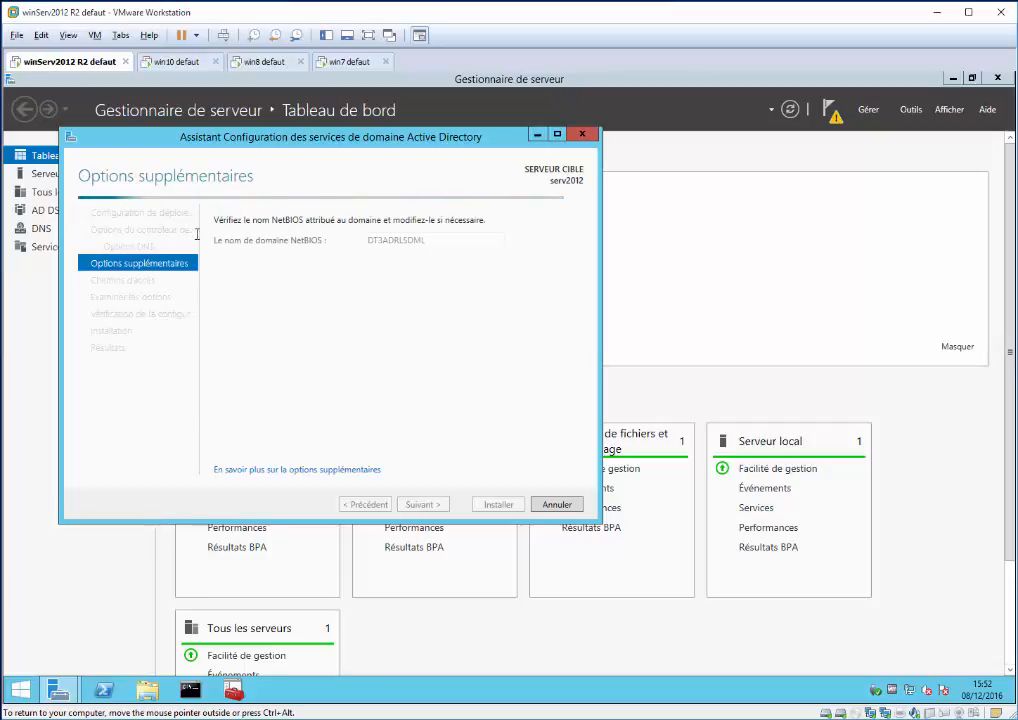
Browse the DATA (E:) folders for the database location, then open Explorer on Ce PC
click(954, 79)
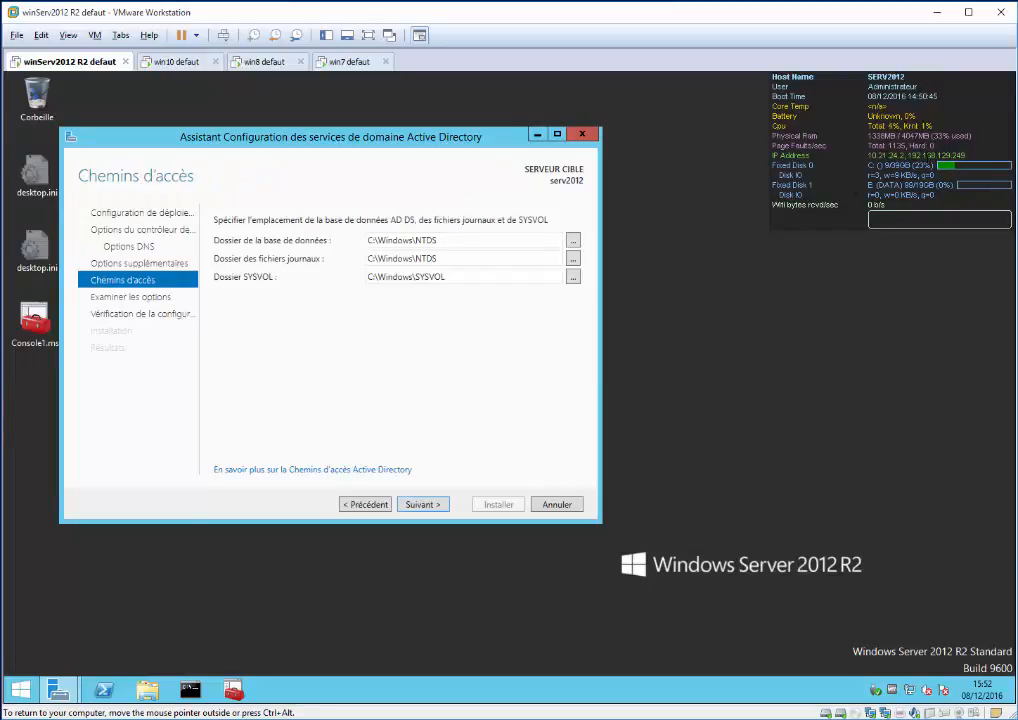
click(574, 241)
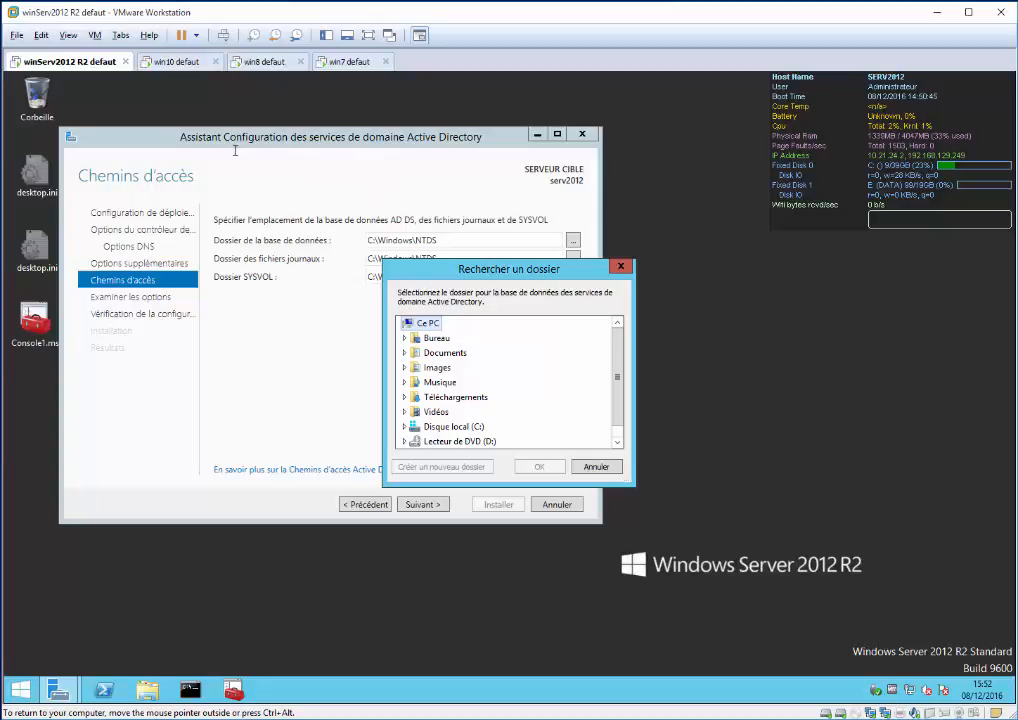
key(Escape)
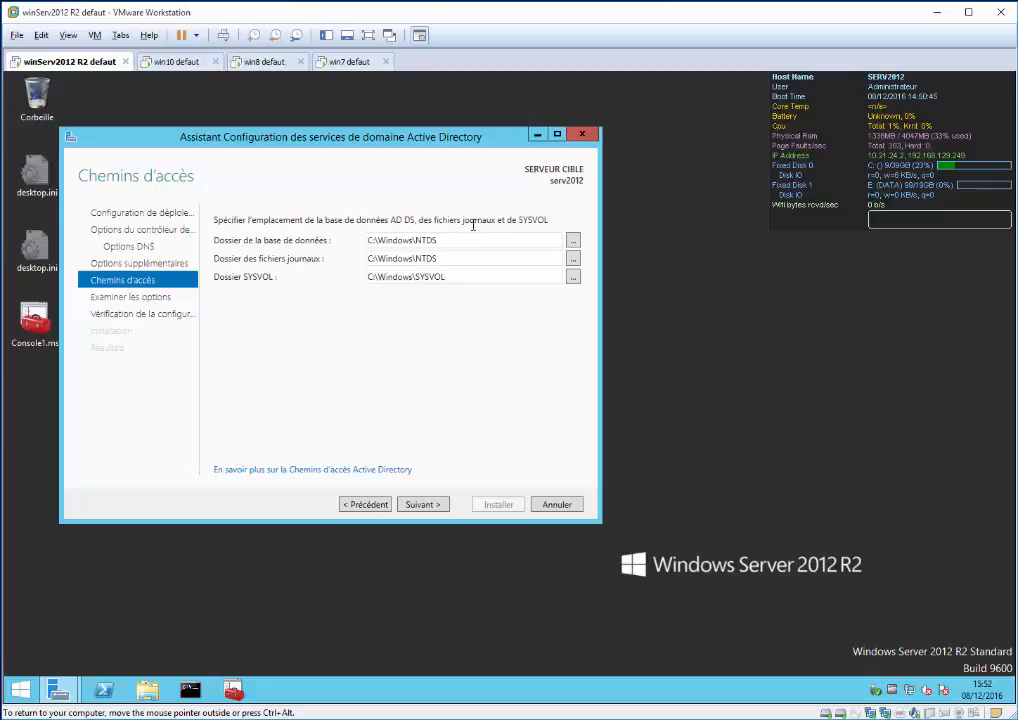
click(573, 239)
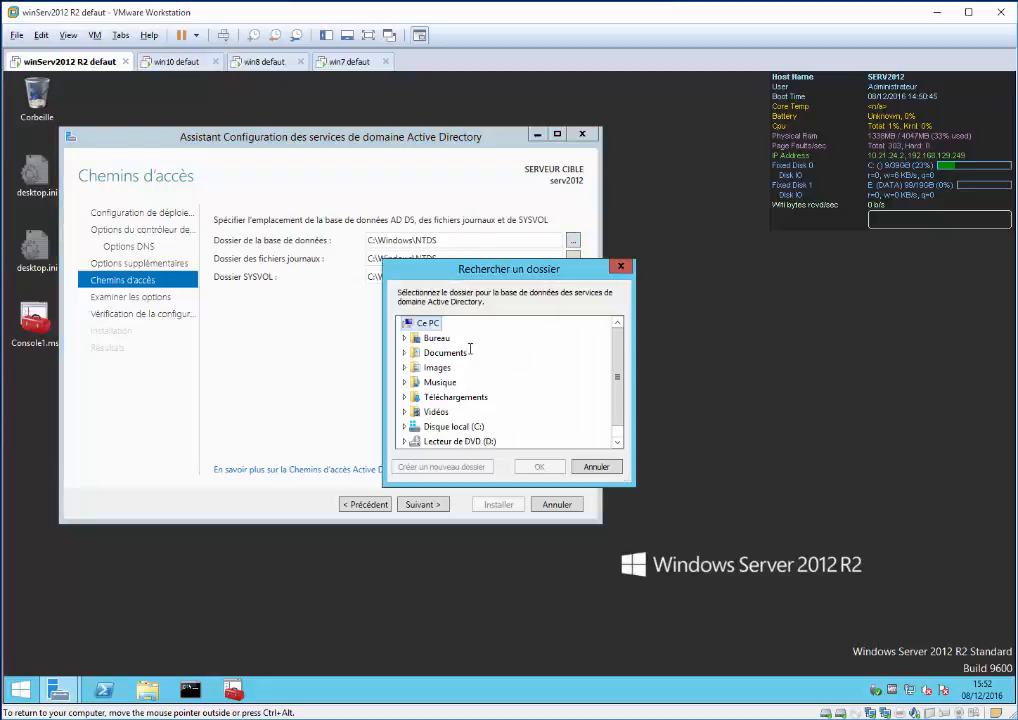
scroll(452, 440, down, 1)
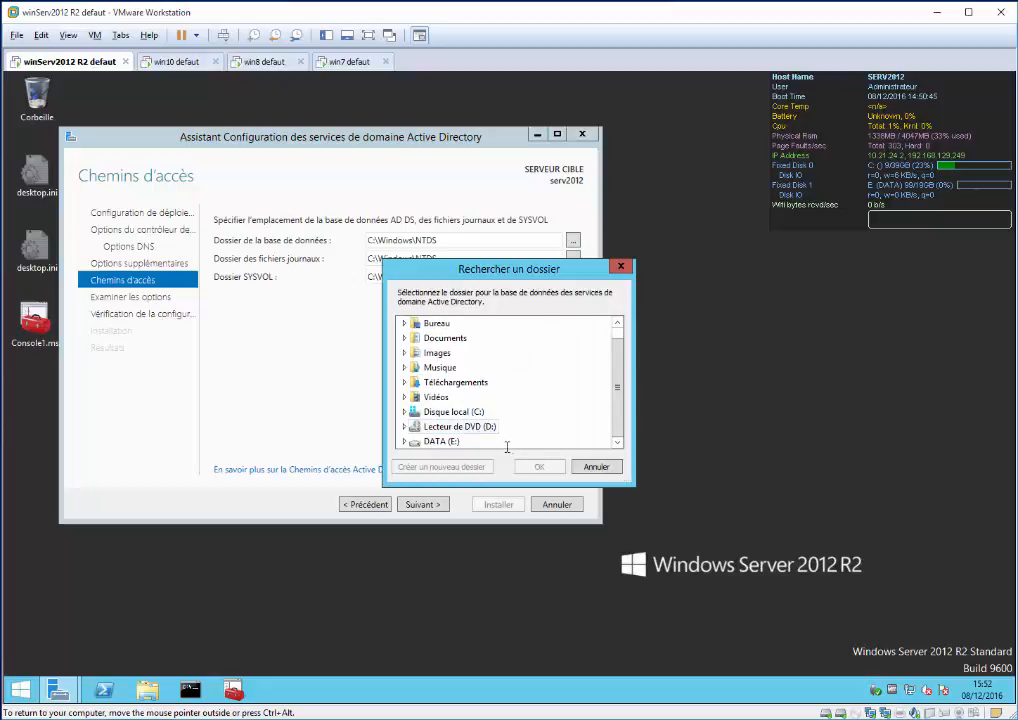
double_click(446, 442)
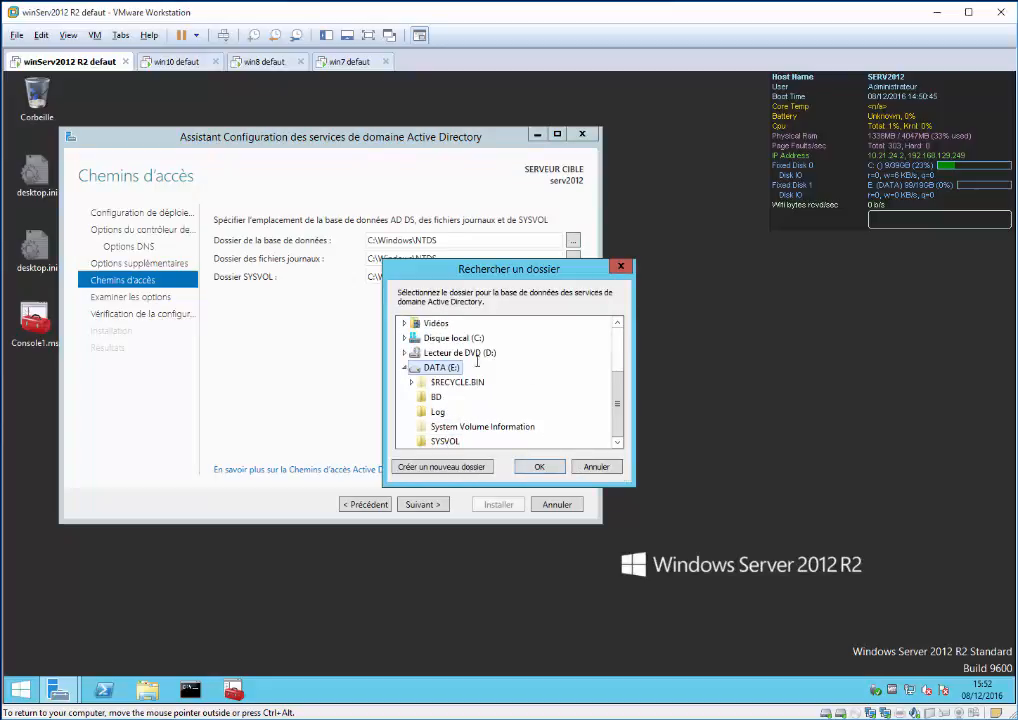
click(779, 387)
key(super+e)
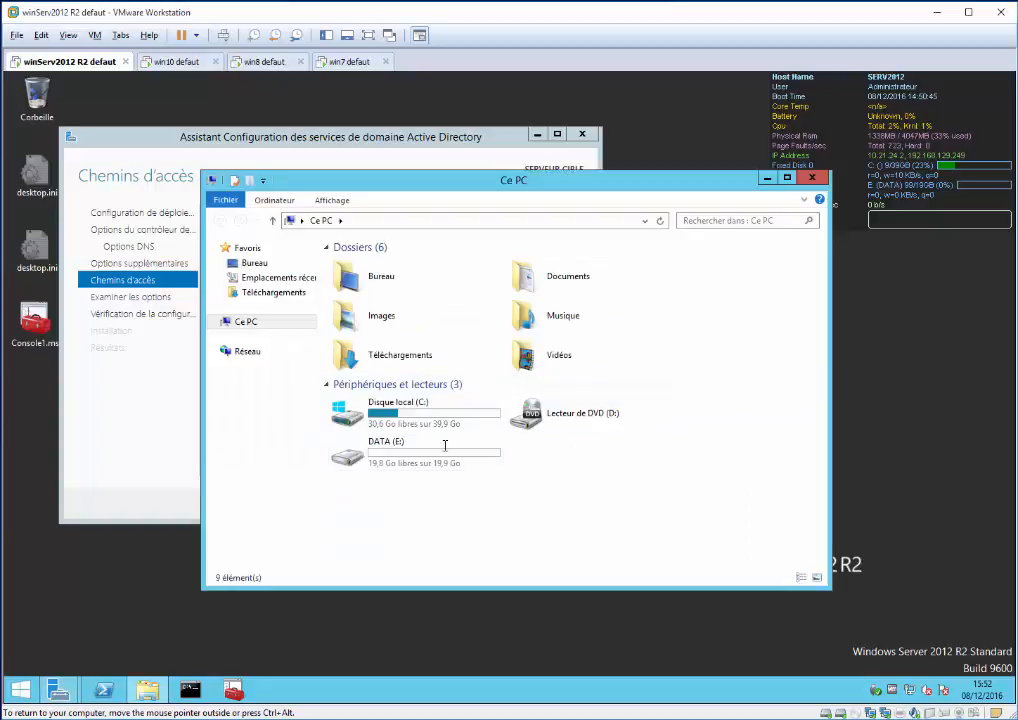
Open DATA (E:), verify the BD, Log and SYSVOL folders are empty, and close Explorer
click(445, 454)
double_click(445, 458)
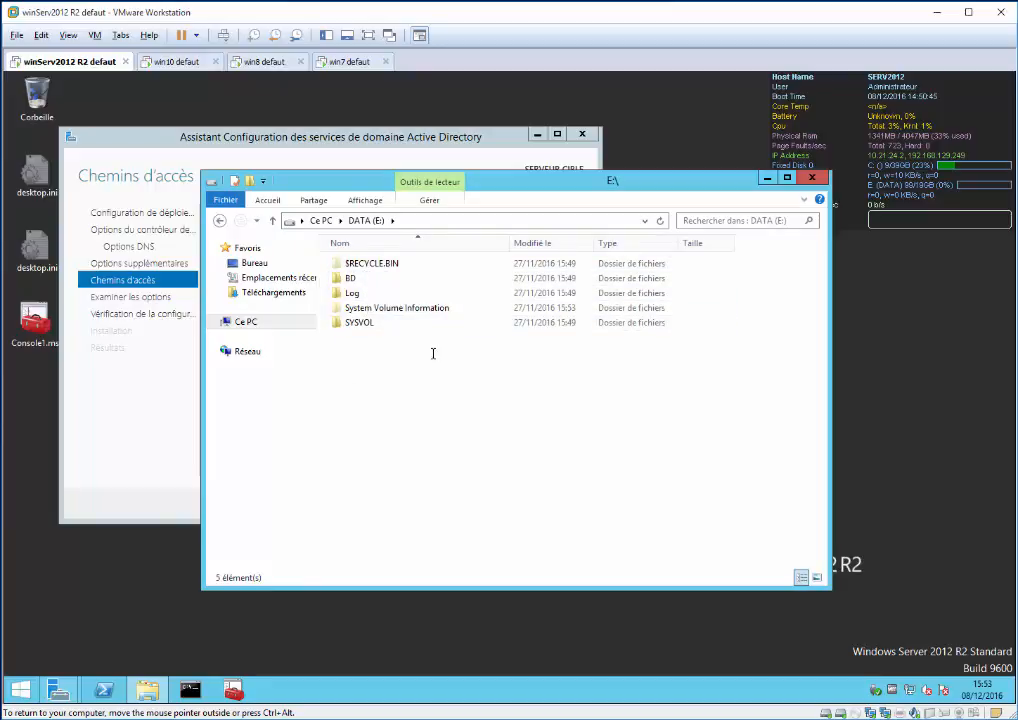
drag(433, 356, 358, 283)
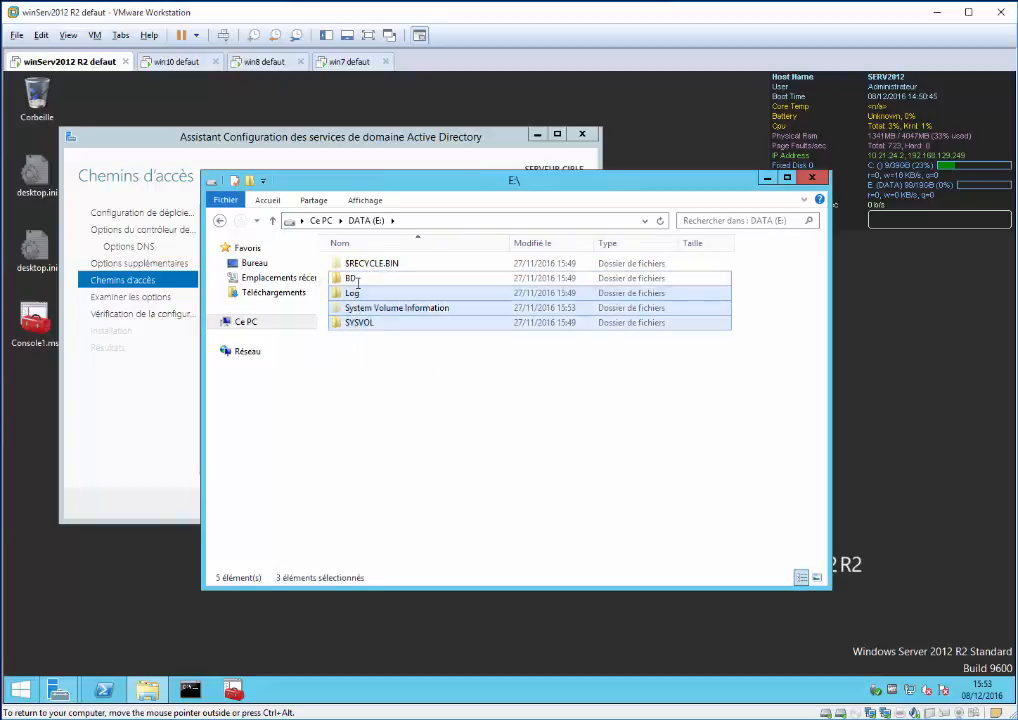
double_click(358, 283)
key(BackSpace)
click(375, 293)
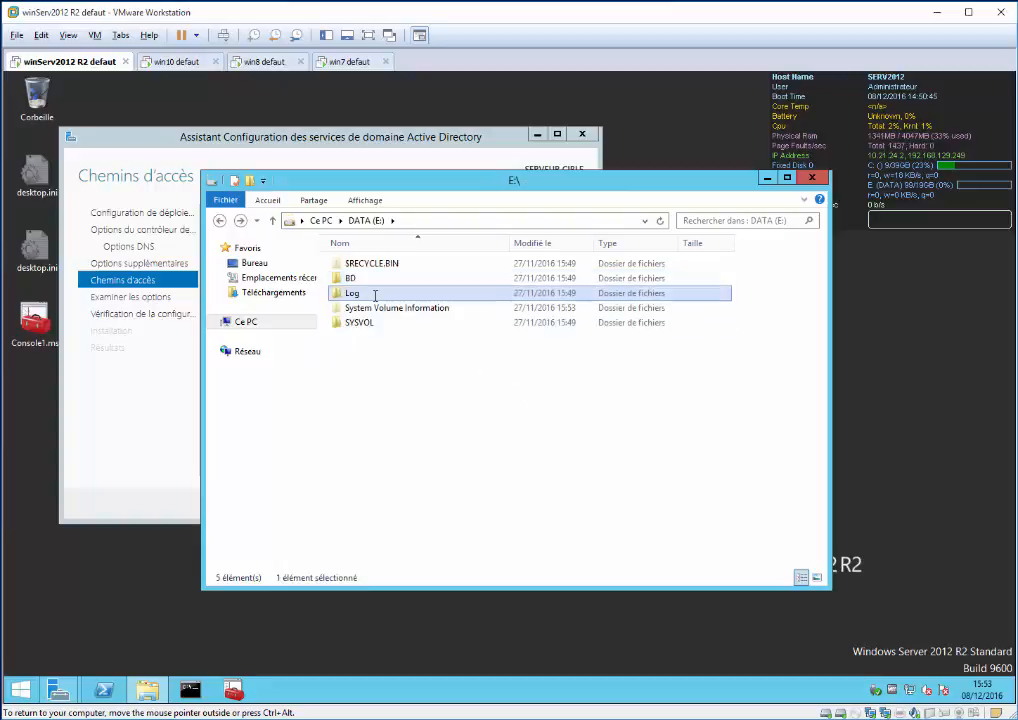
double_click(375, 293)
key(BackSpace)
click(380, 322)
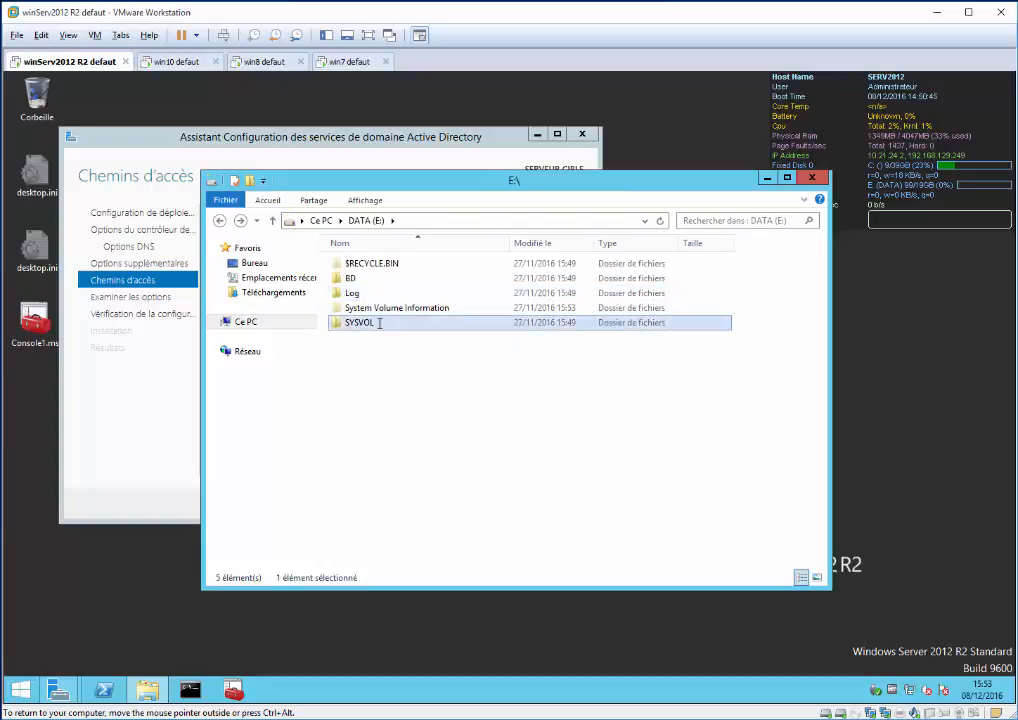
double_click(380, 322)
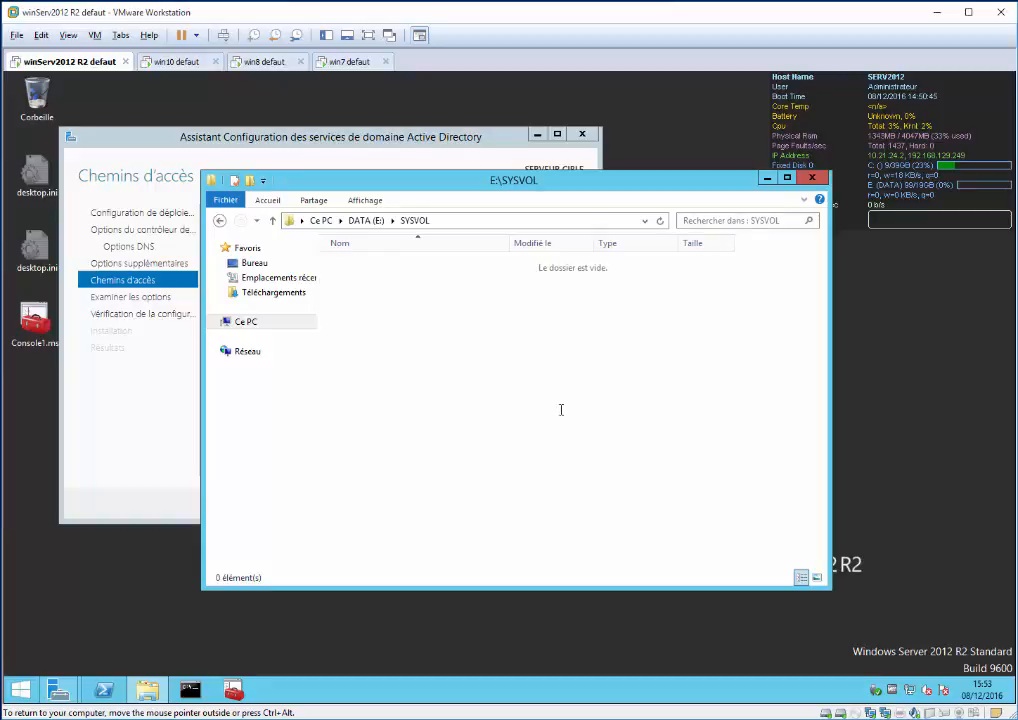
key(alt+F4)
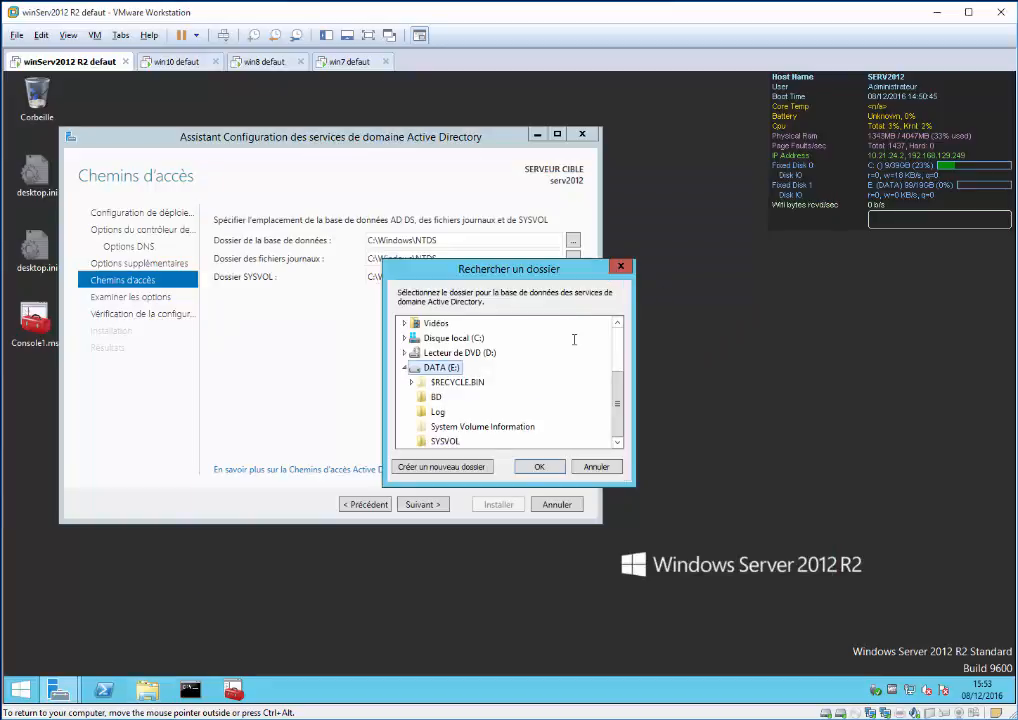
Set the AD database folder to E:\BD and the log files folder to E:\Log
drag(460, 268, 641, 251)
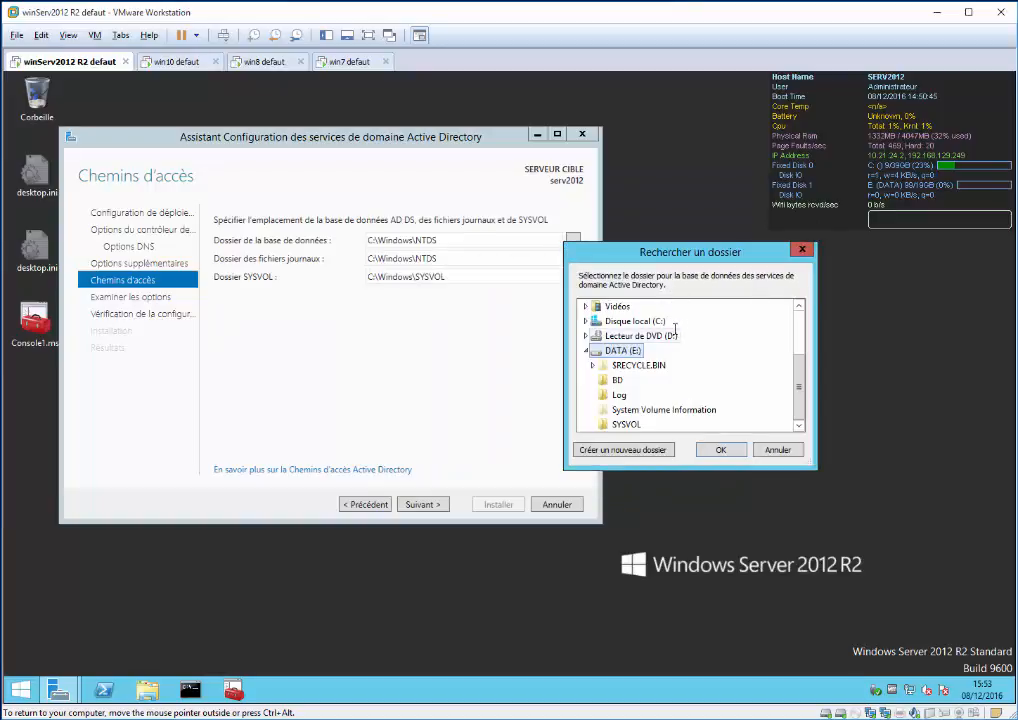
key(Up)
key(Up)
key(Up)
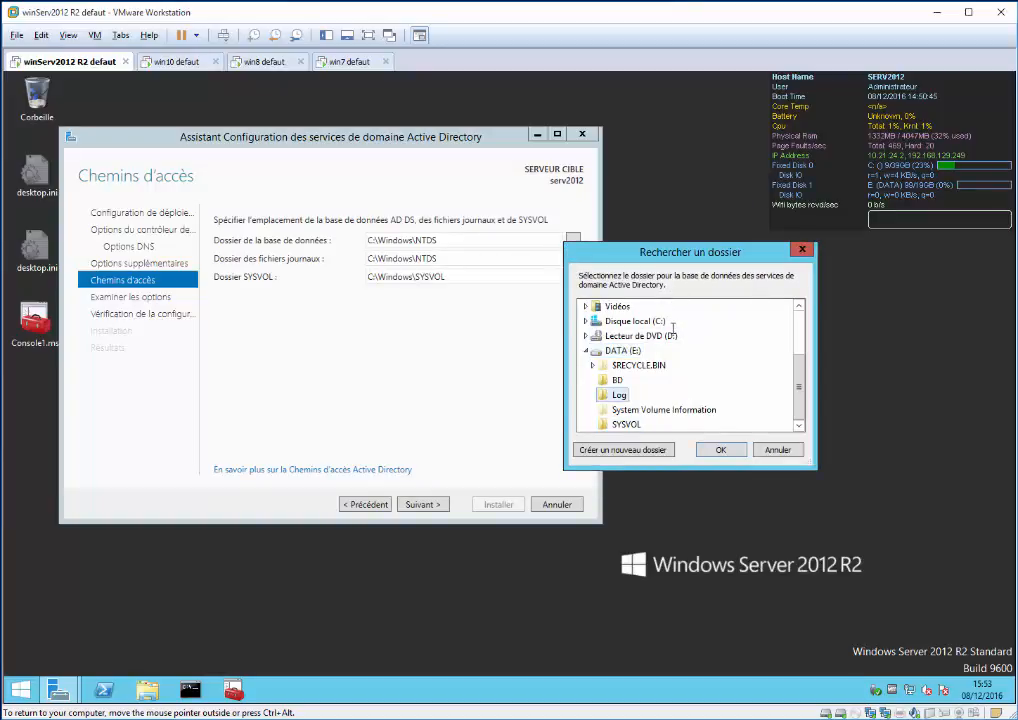
key(Return)
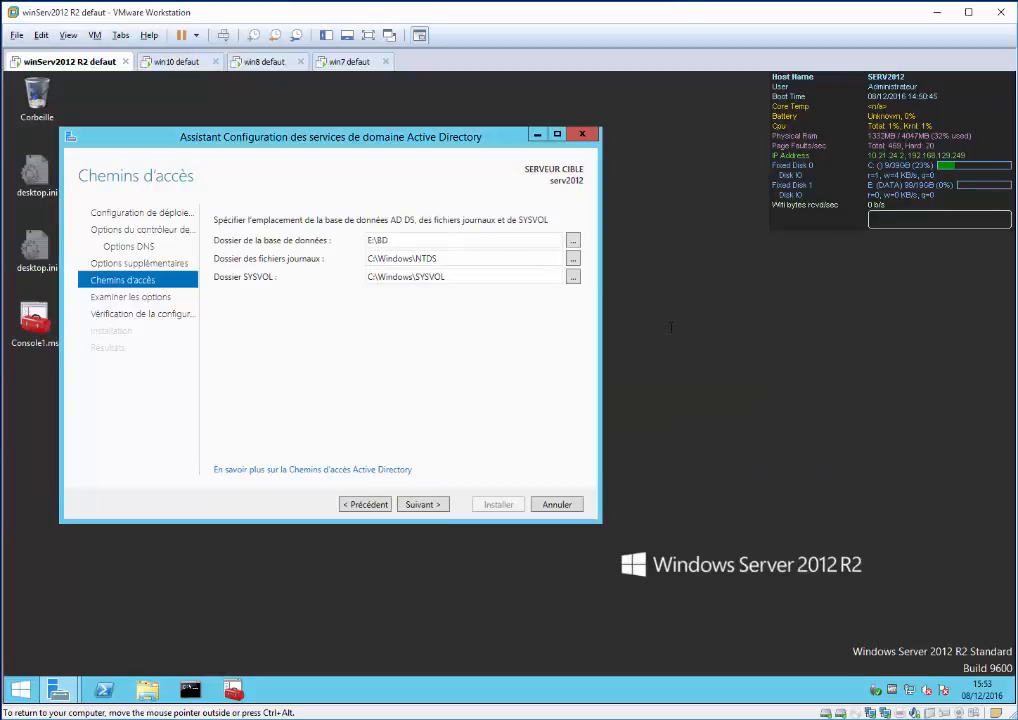
click(573, 258)
key(End)
key(Right)
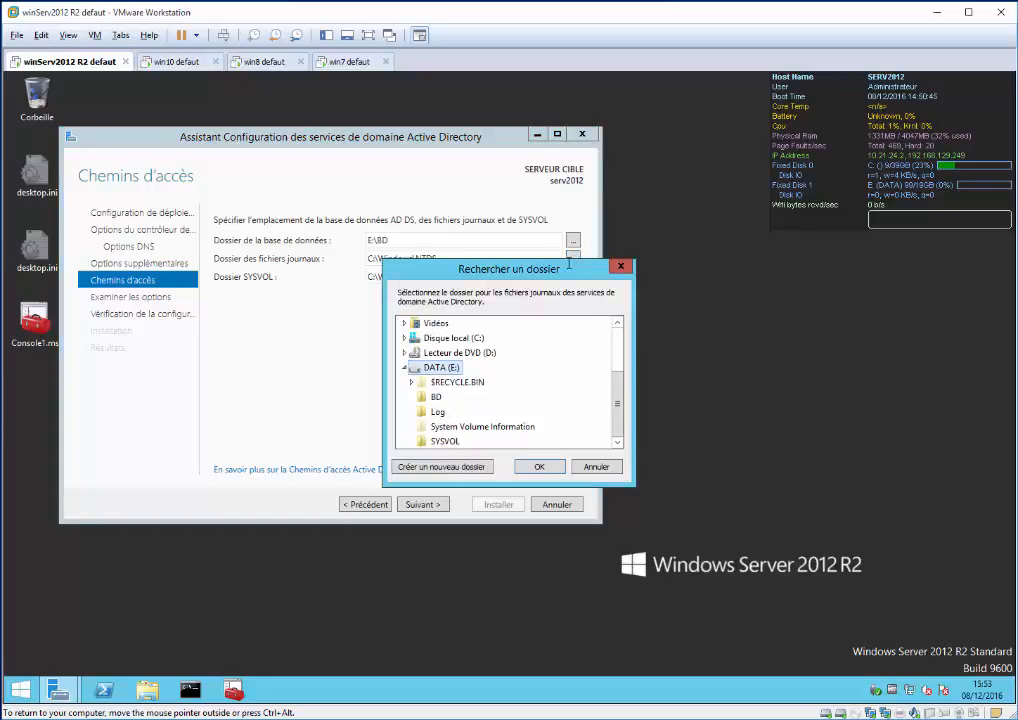
key(Down)
key(Down)
key(Down)
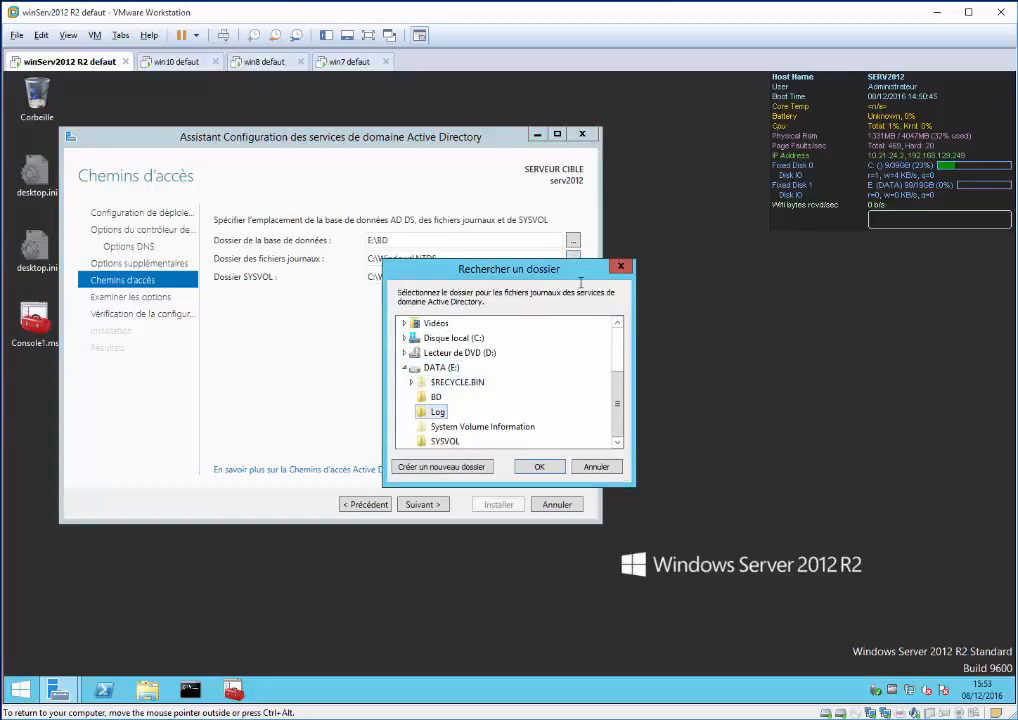
key(Return)
Set the SYSVOL folder to E:\SYSVOL and advance to the options review
click(573, 276)
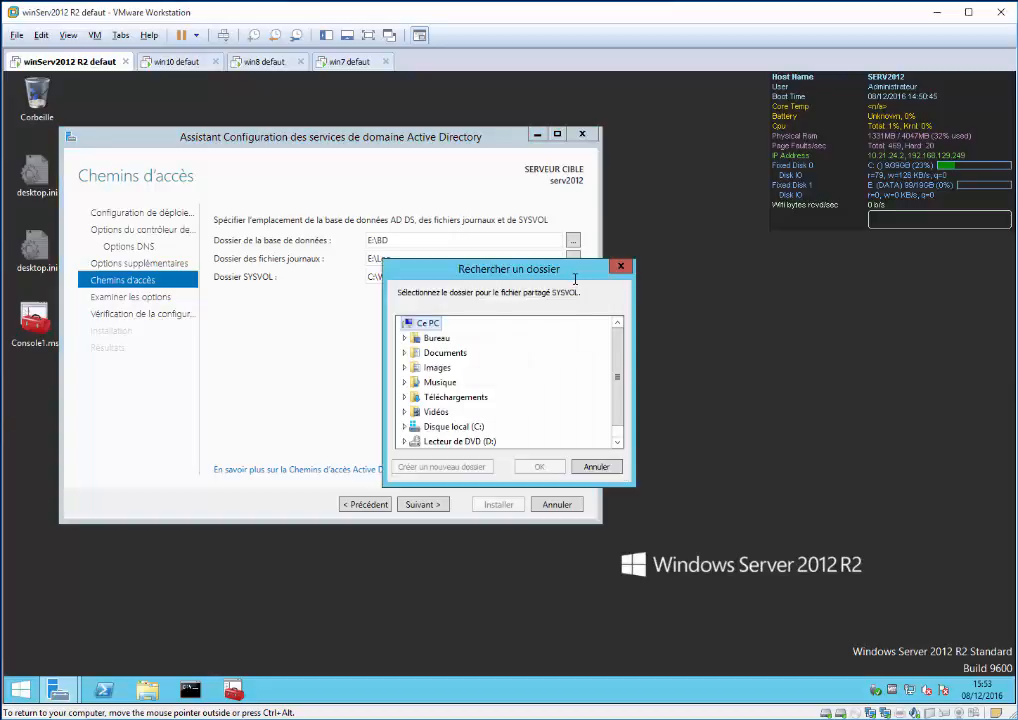
key(End)
key(Right)
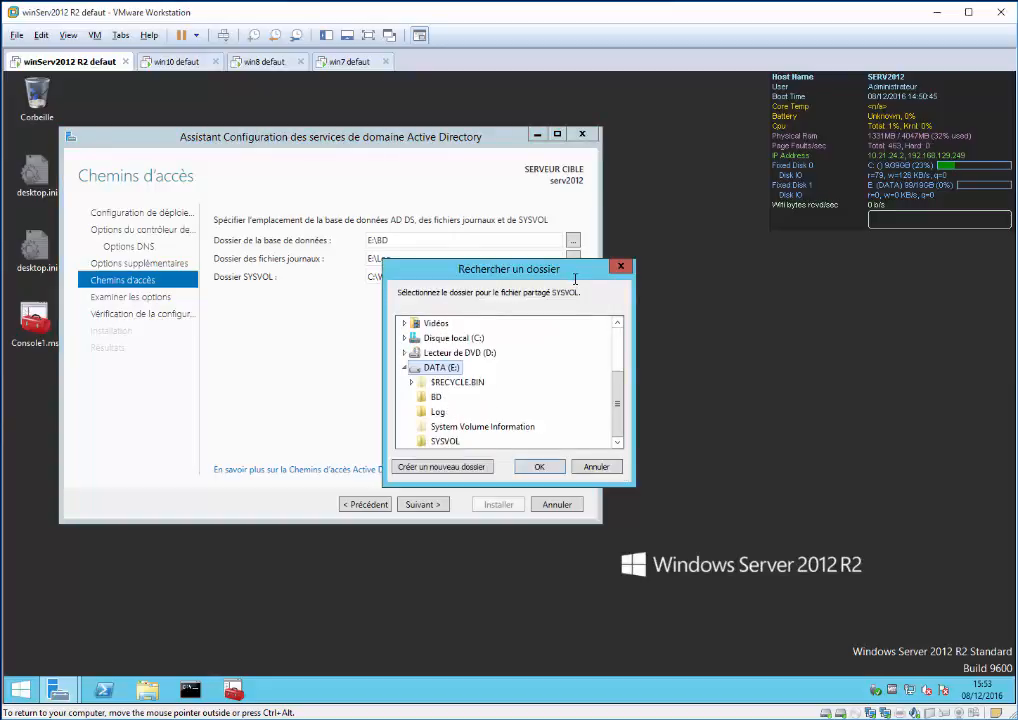
key(End)
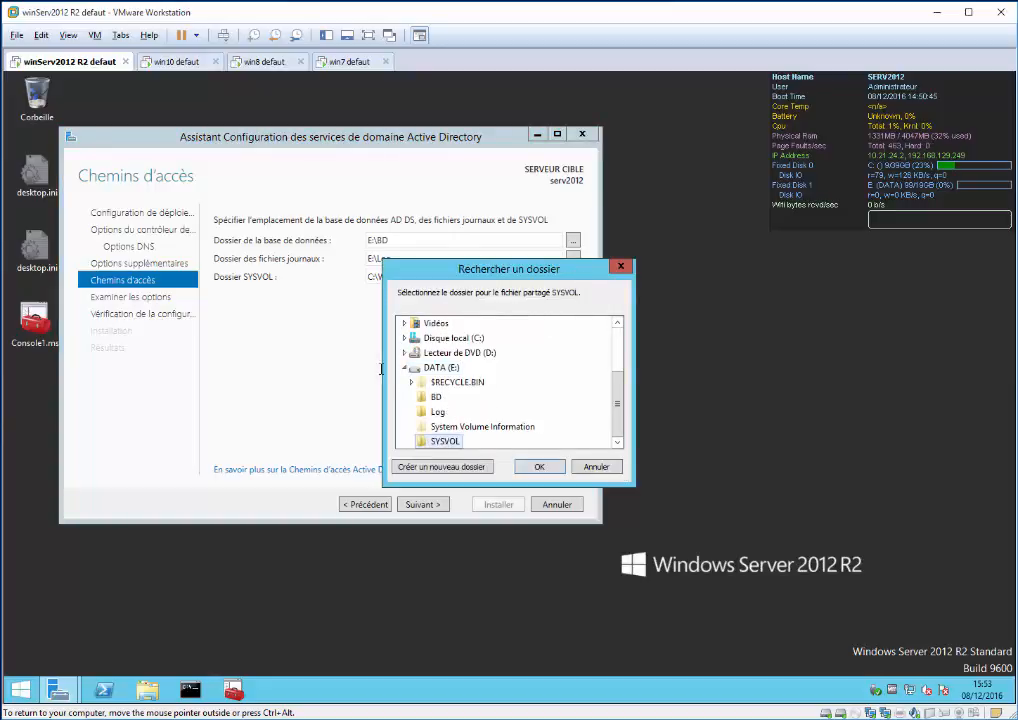
key(Return)
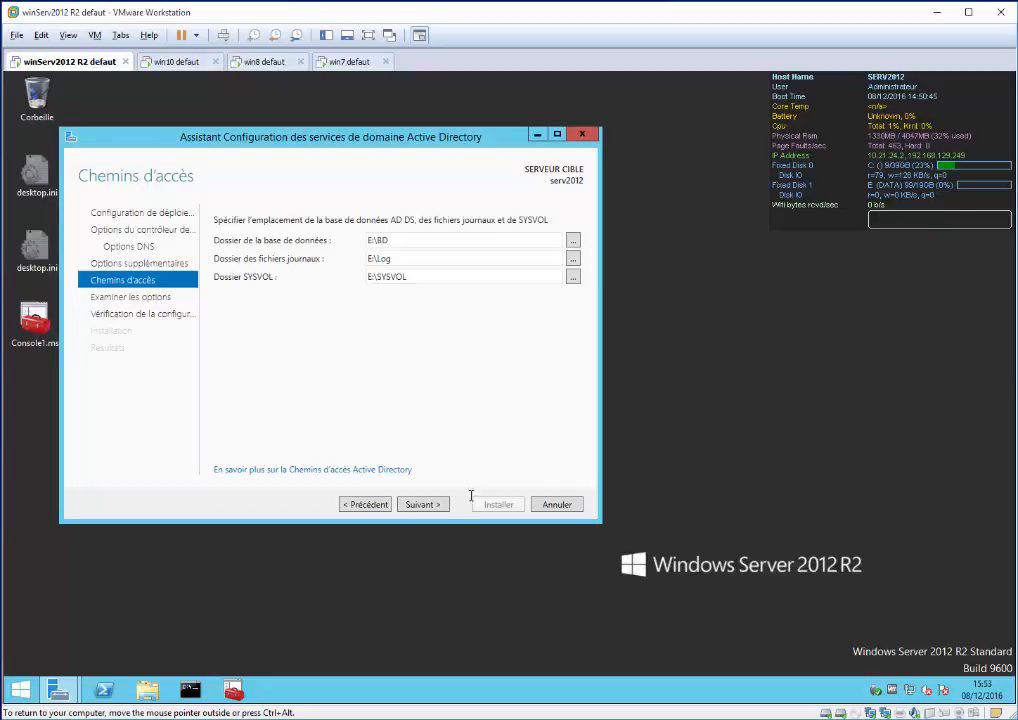
click(429, 505)
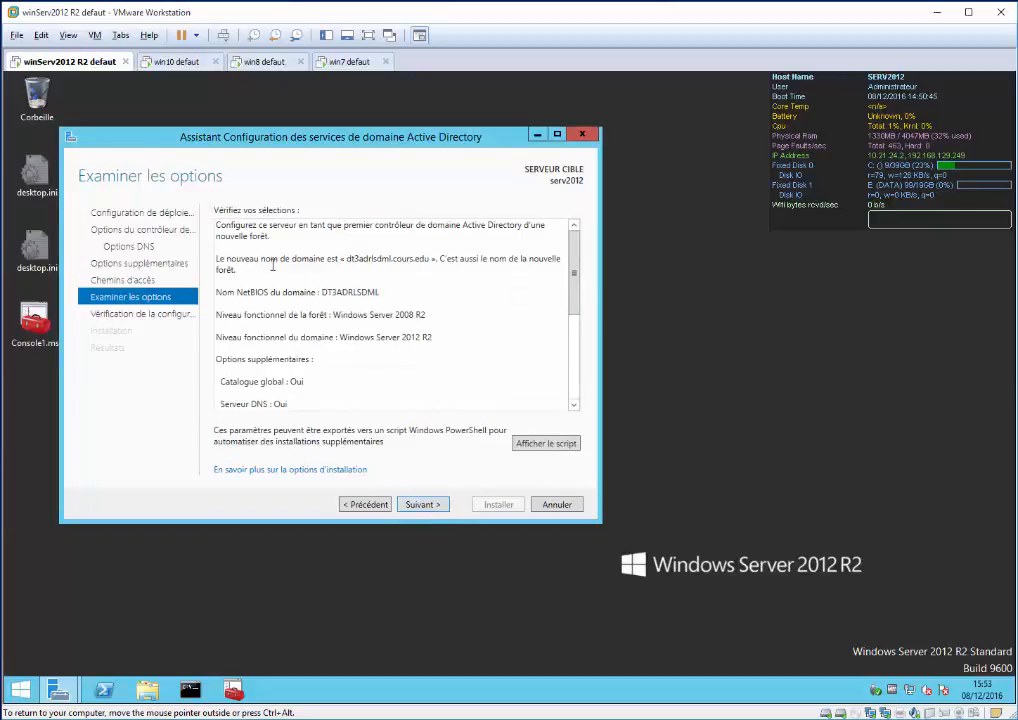
Read through the dt3adrlsdml.cours.edu forest summary, then start the prerequisite check
key(ctrl+a)
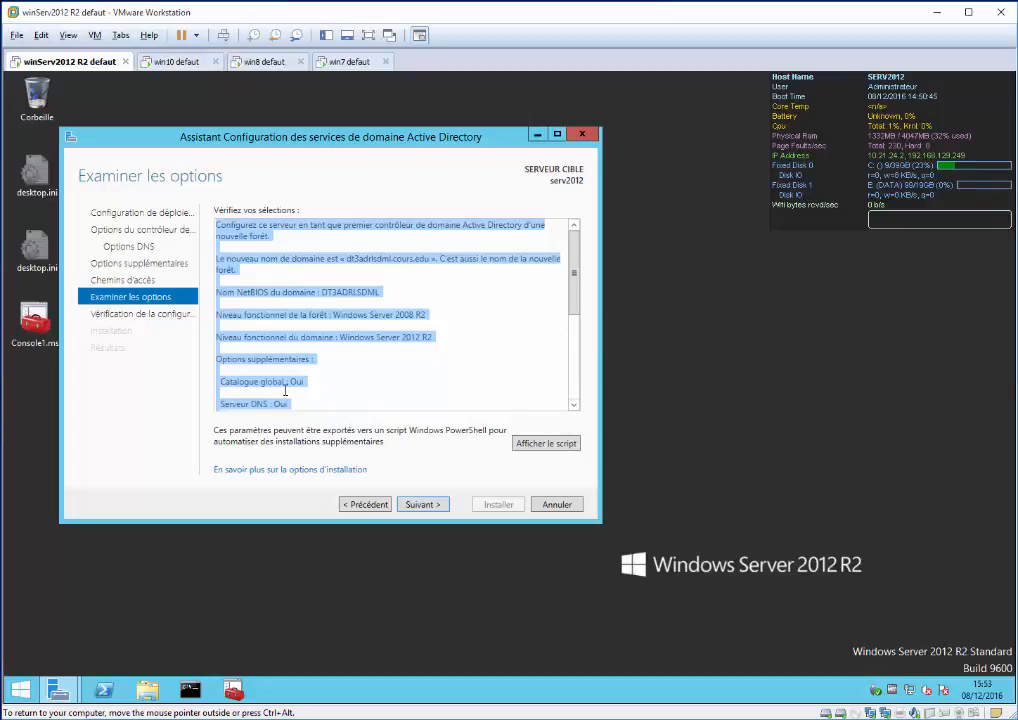
drag(316, 303, 322, 279)
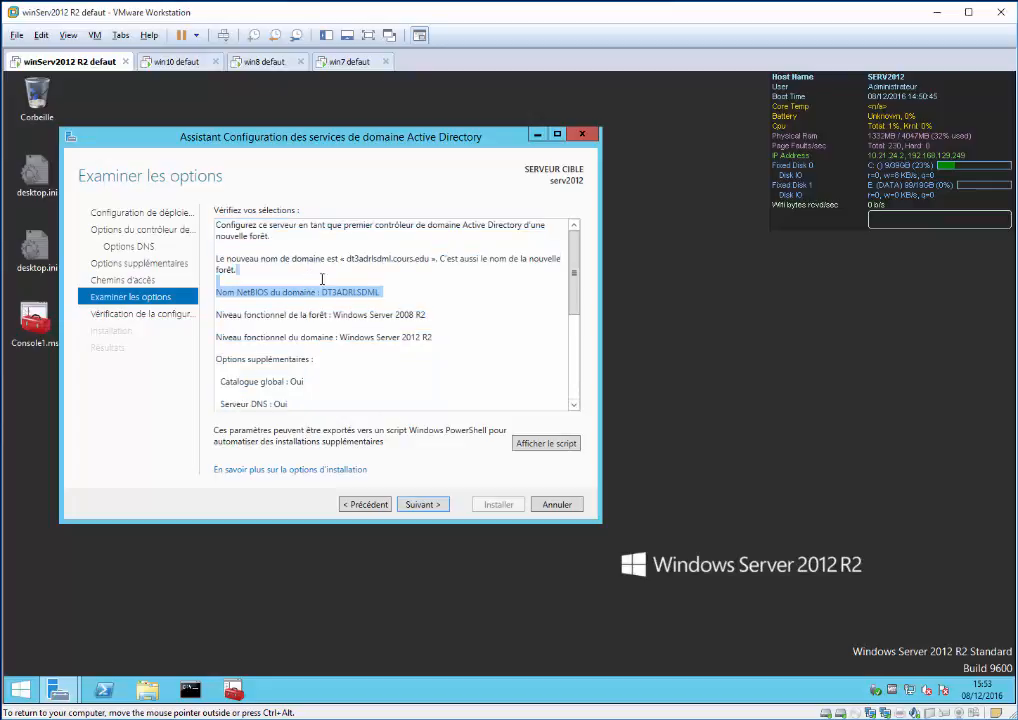
click(387, 391)
click(421, 503)
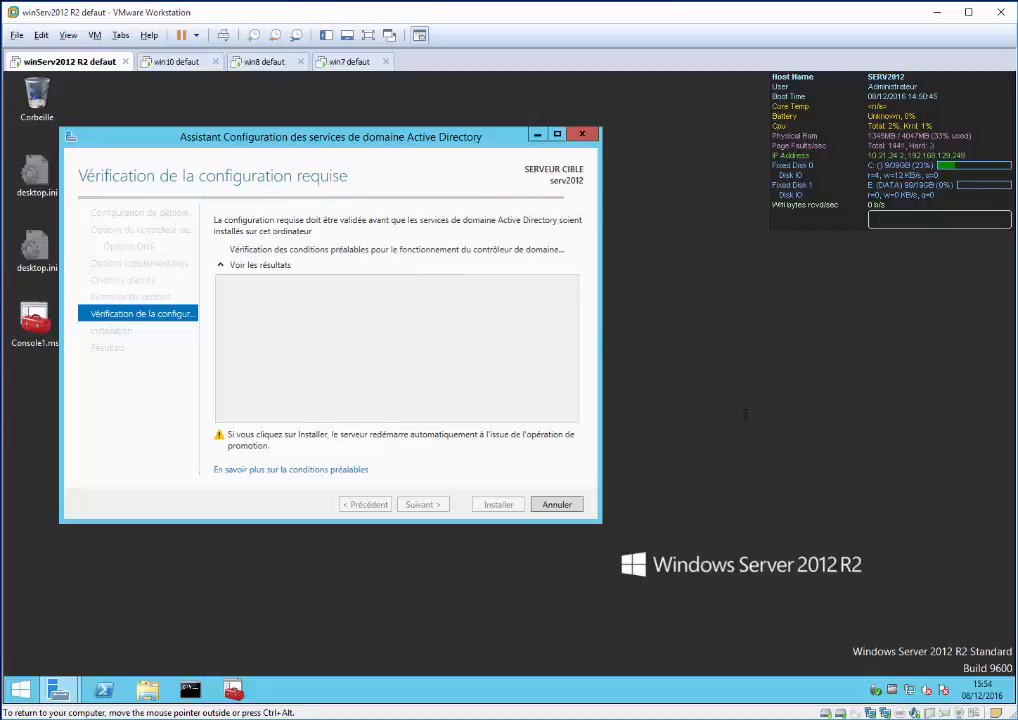
Open the server's Task Manager with Ctrl+Shift+Esc
click(853, 342)
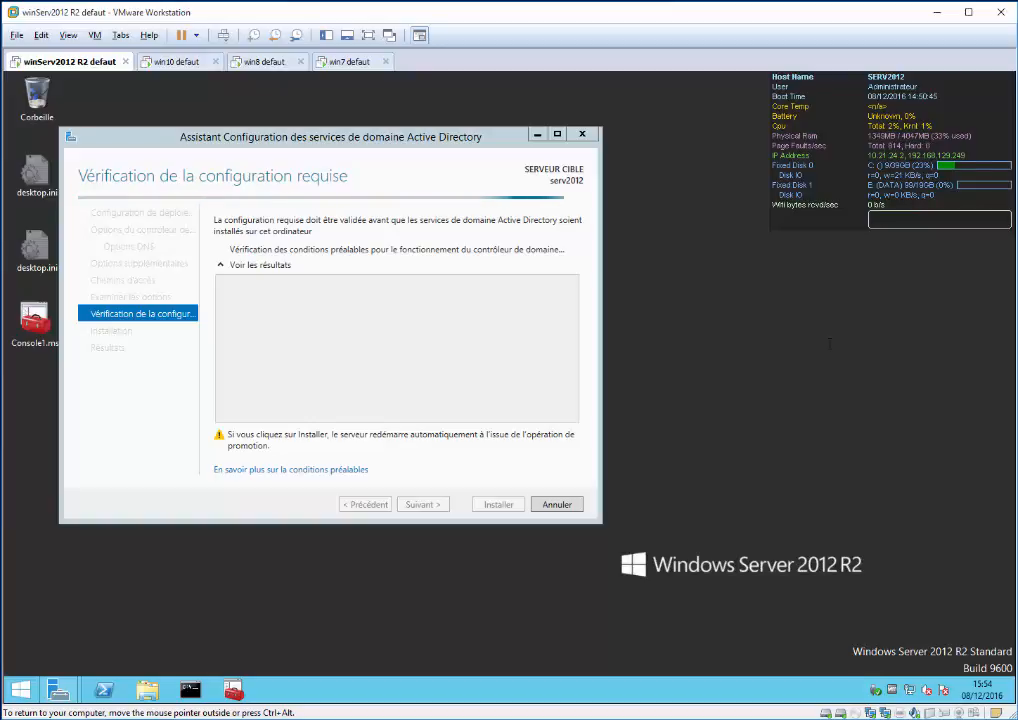
key(ctrl+shift+Escape)
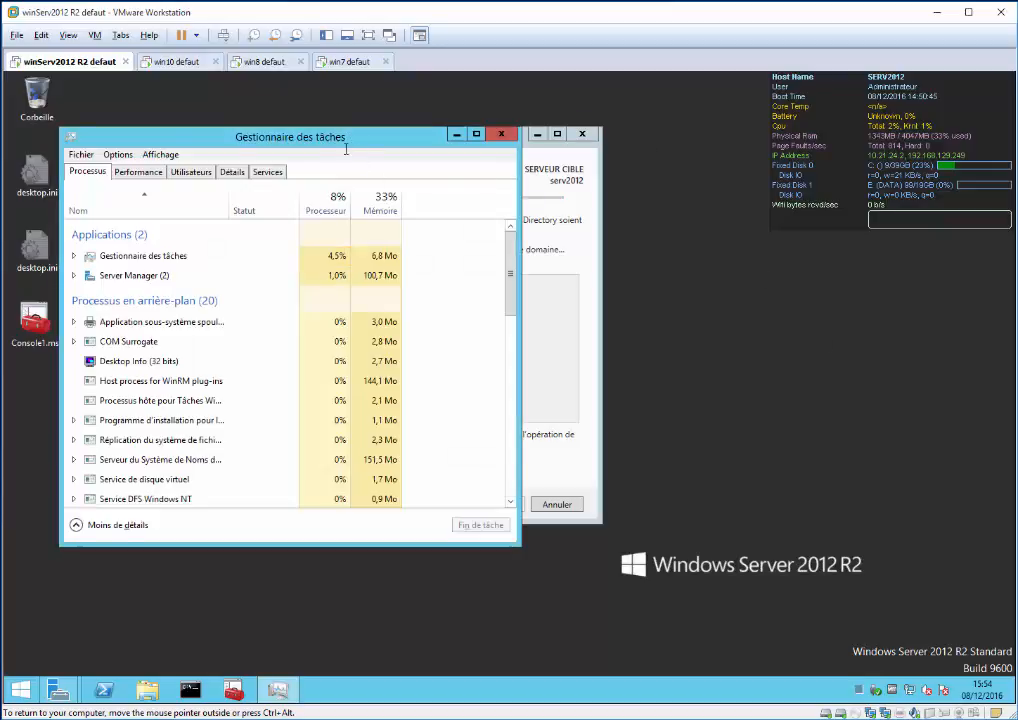
Check memory and both Ethernet adapters in Task Manager's Performance view, then minimize it
drag(289, 138, 693, 182)
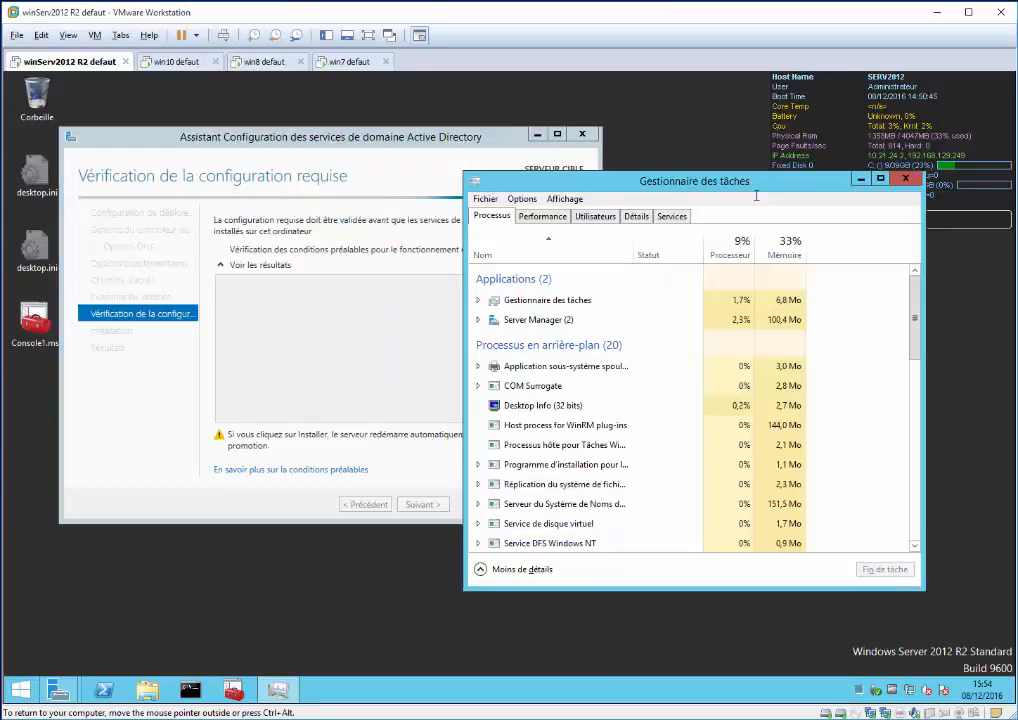
click(556, 216)
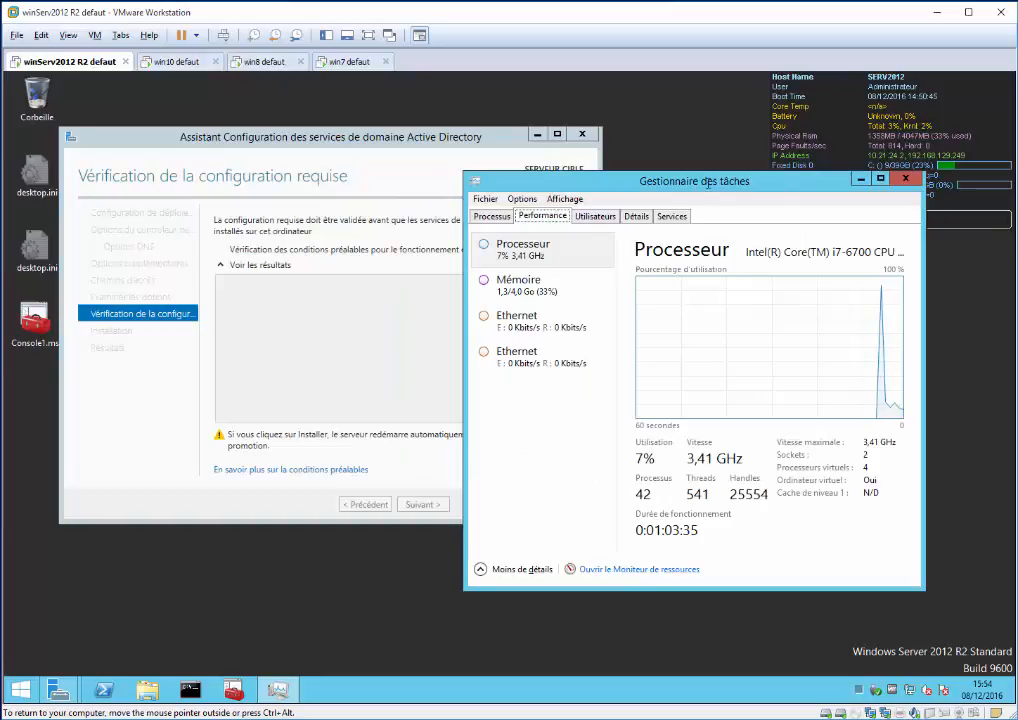
drag(725, 177, 790, 201)
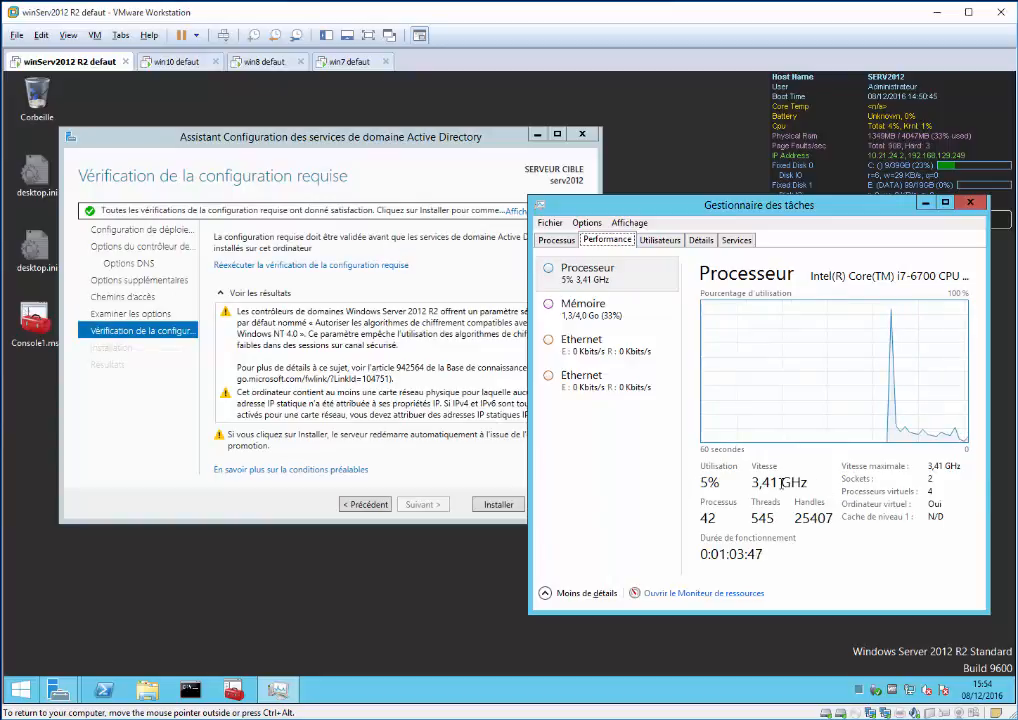
click(611, 306)
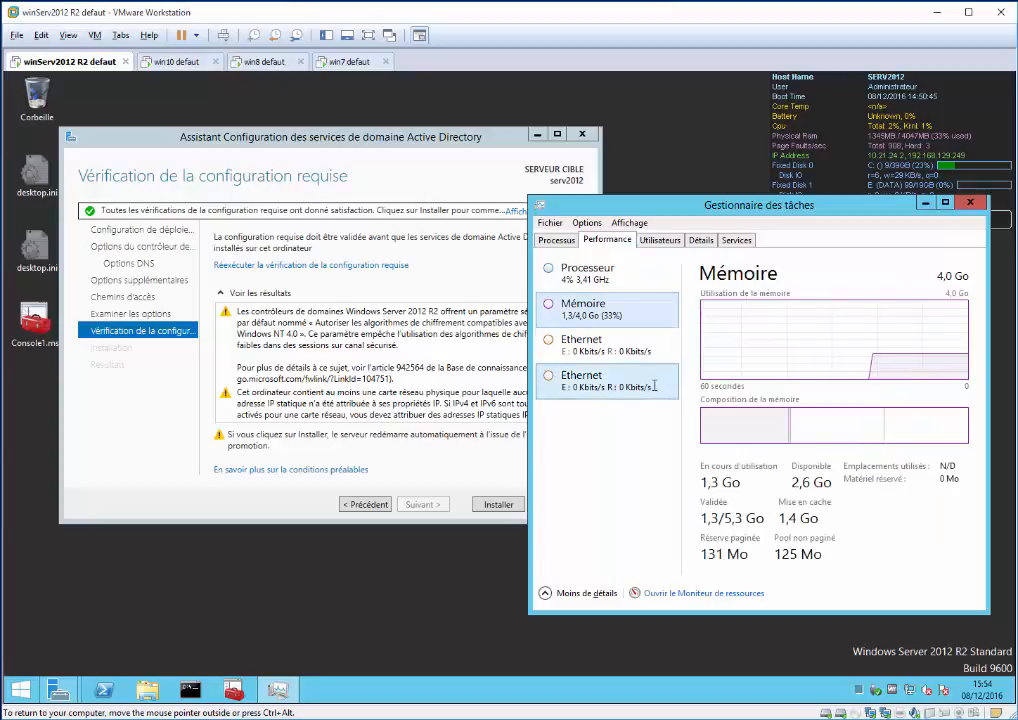
click(608, 386)
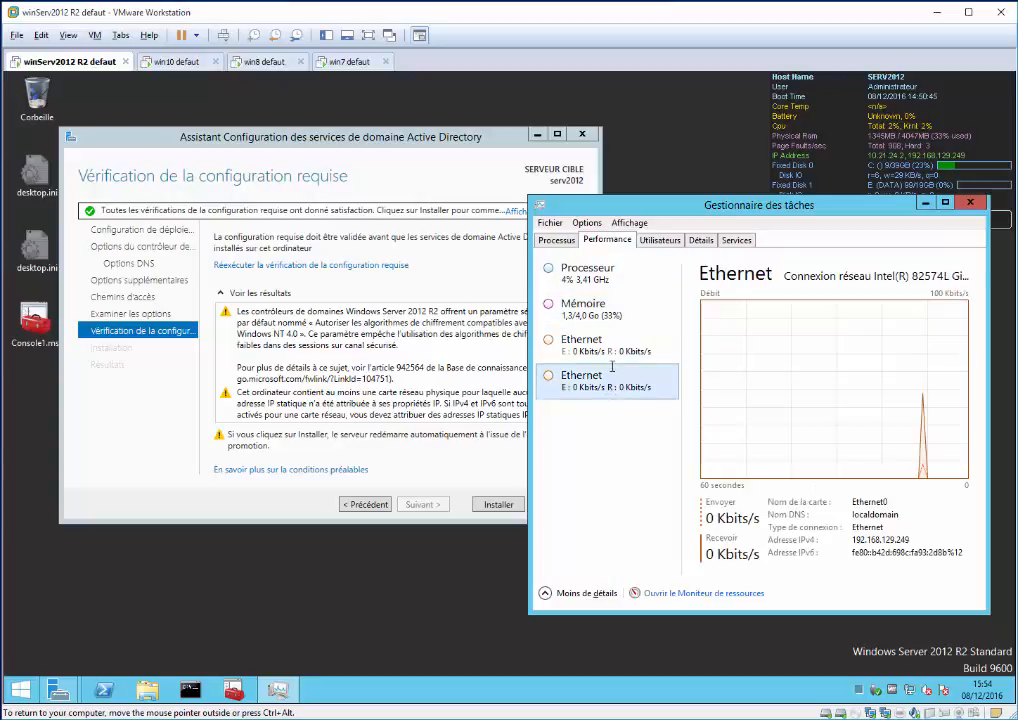
click(610, 345)
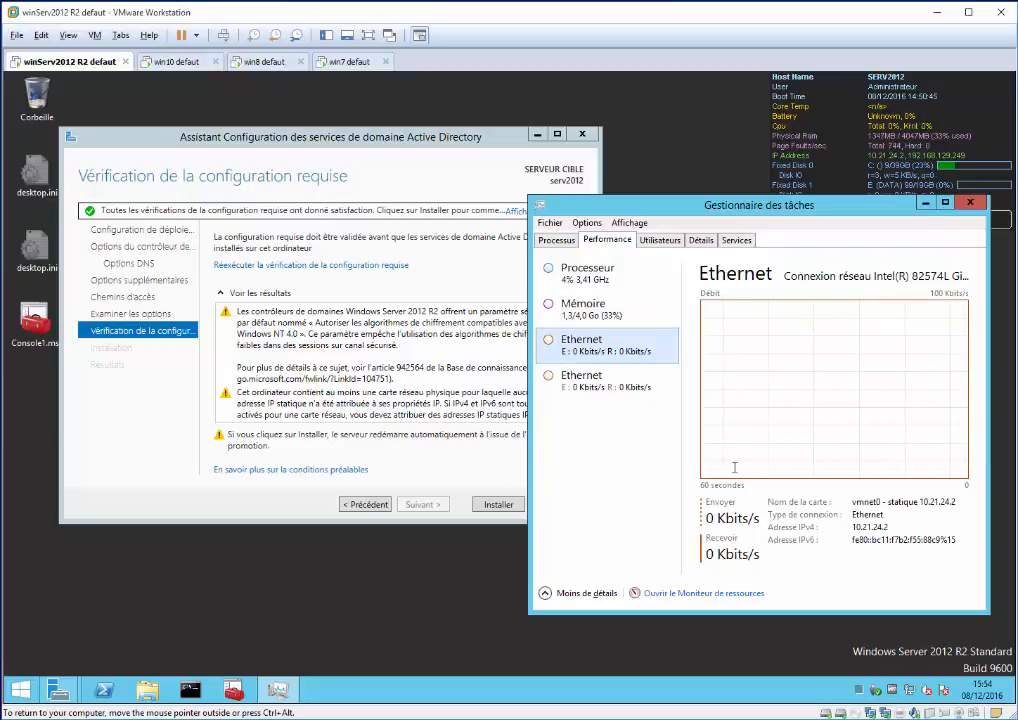
click(924, 203)
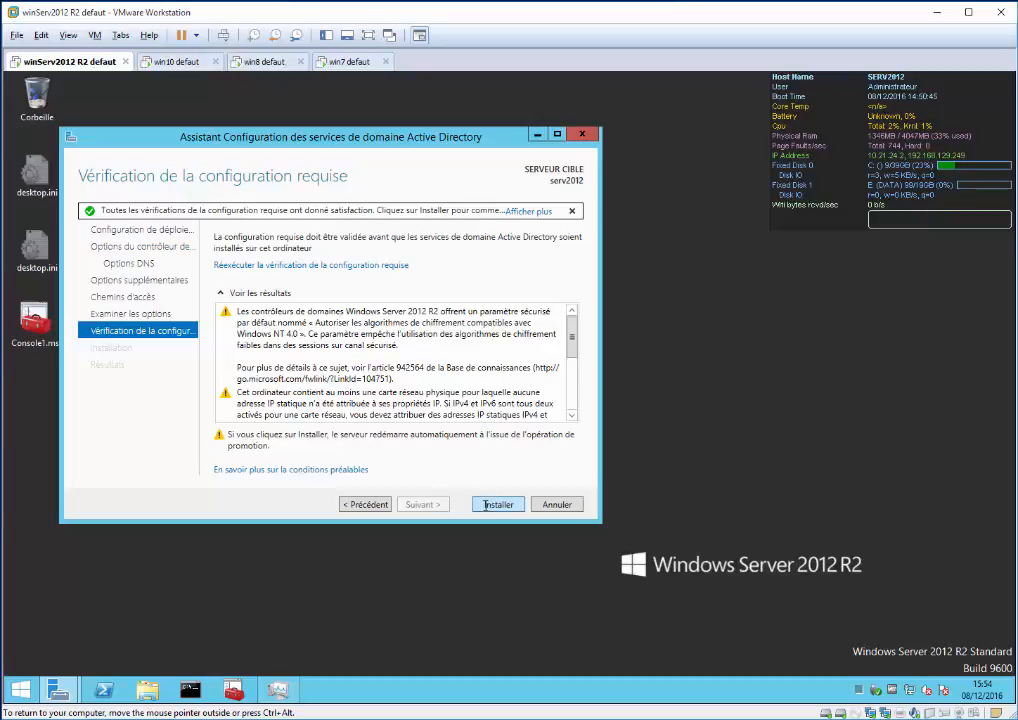
Start the AD DS installation to promote the server to a domain controller
click(487, 504)
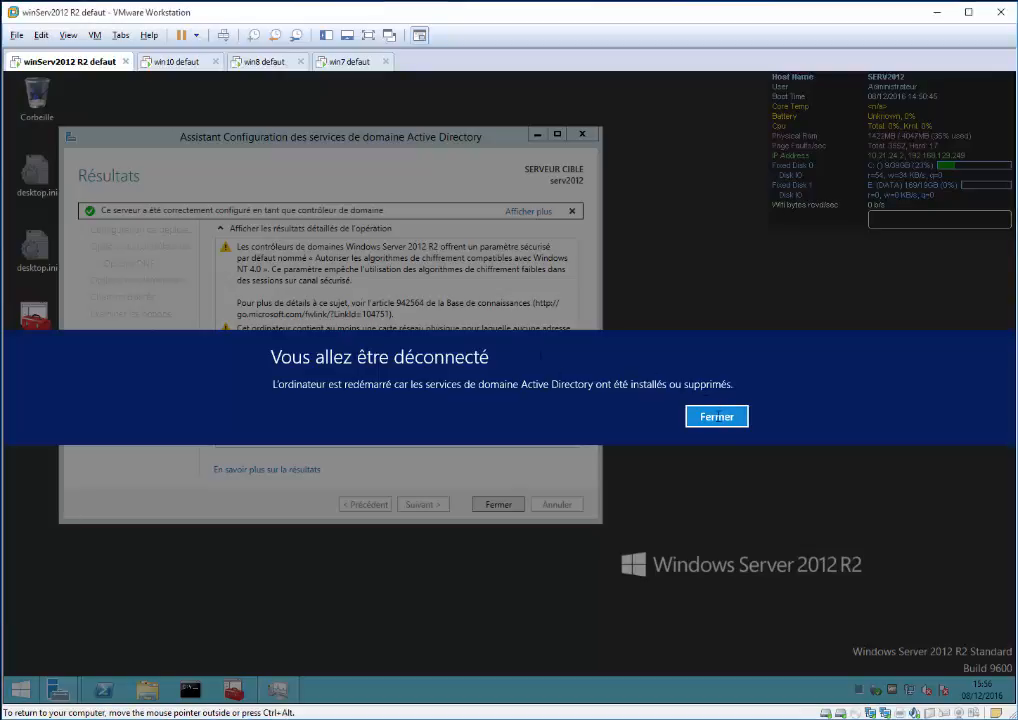
Close the sign-out notice and release input from the VM as it restarts
click(716, 416)
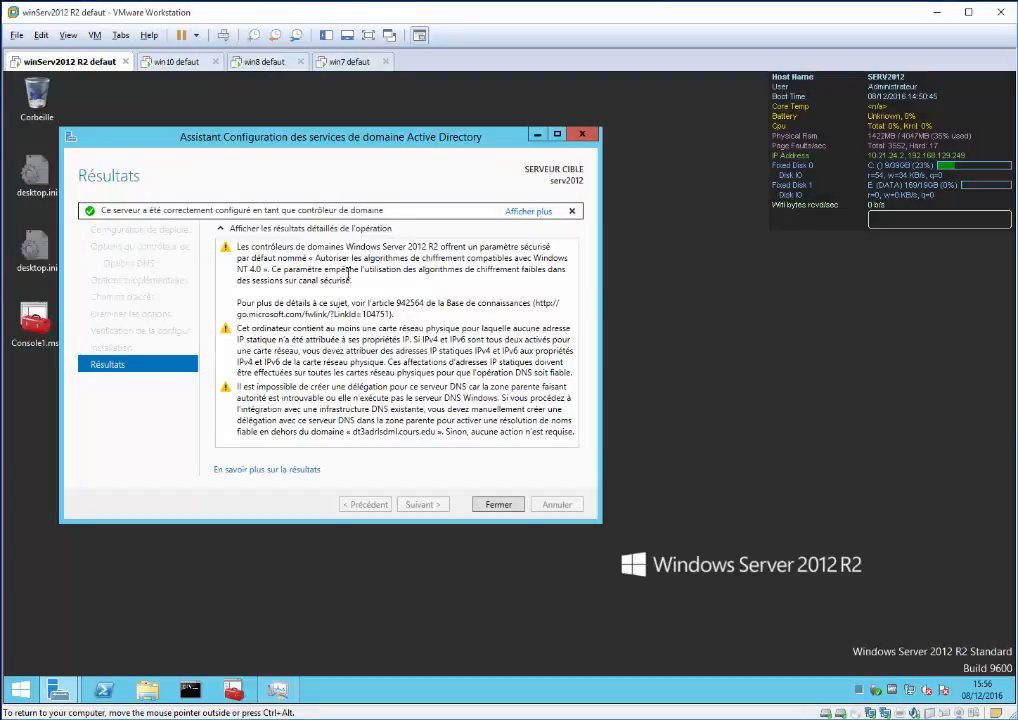
key(ctrl+alt)
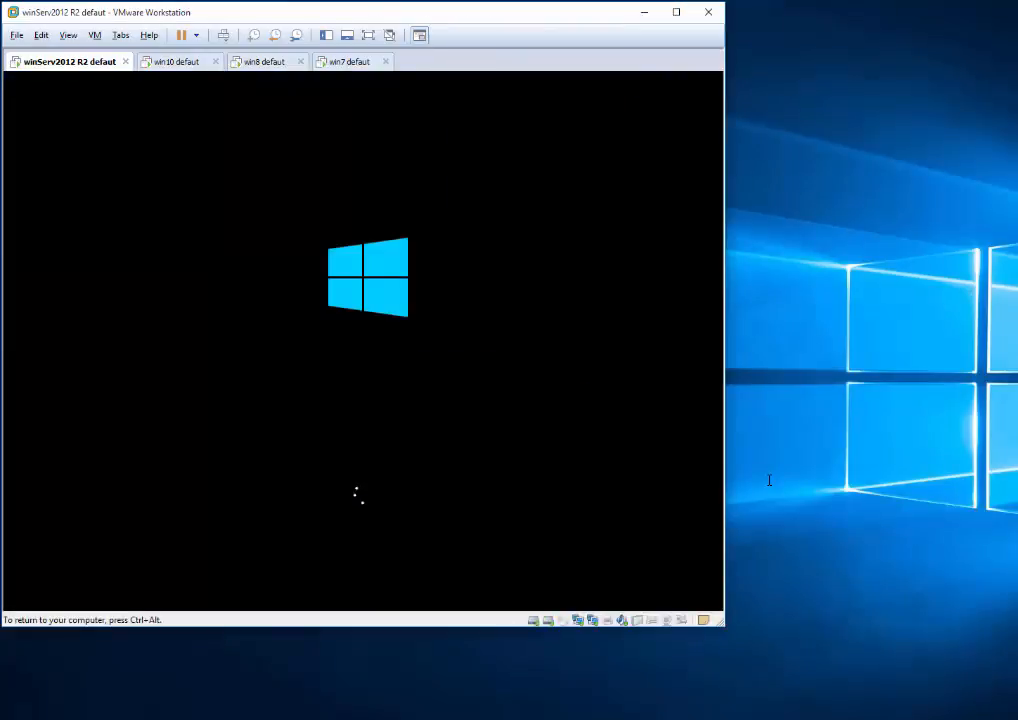
Toggle input between the host and the server VM while it restarts at the Patientez screen
key(ctrl+alt)
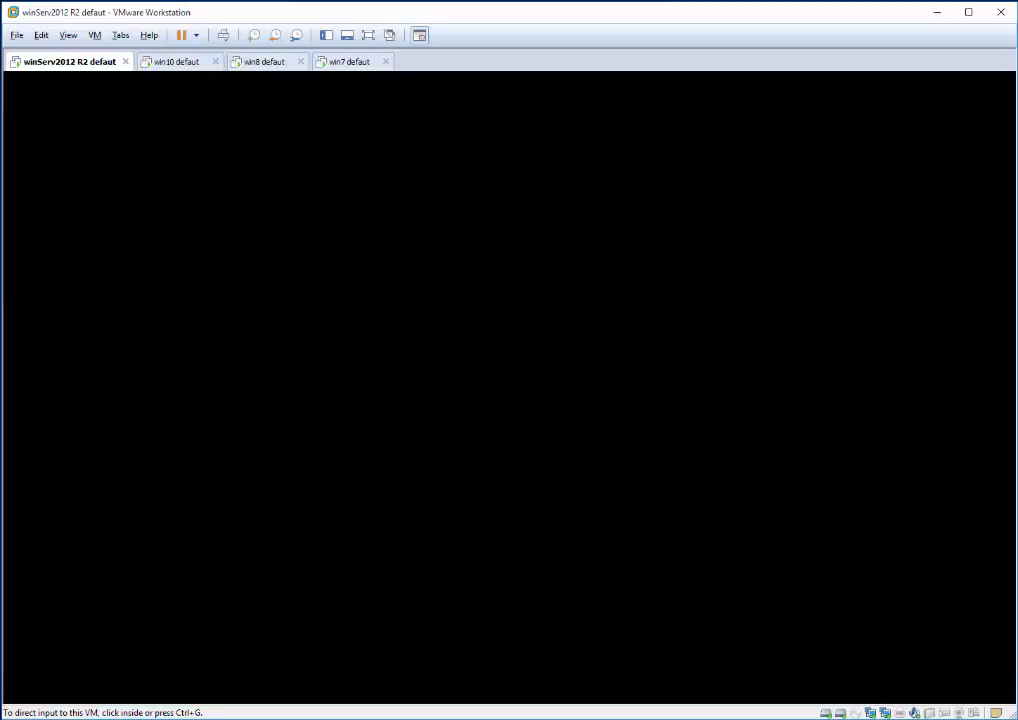
key(ctrl+g)
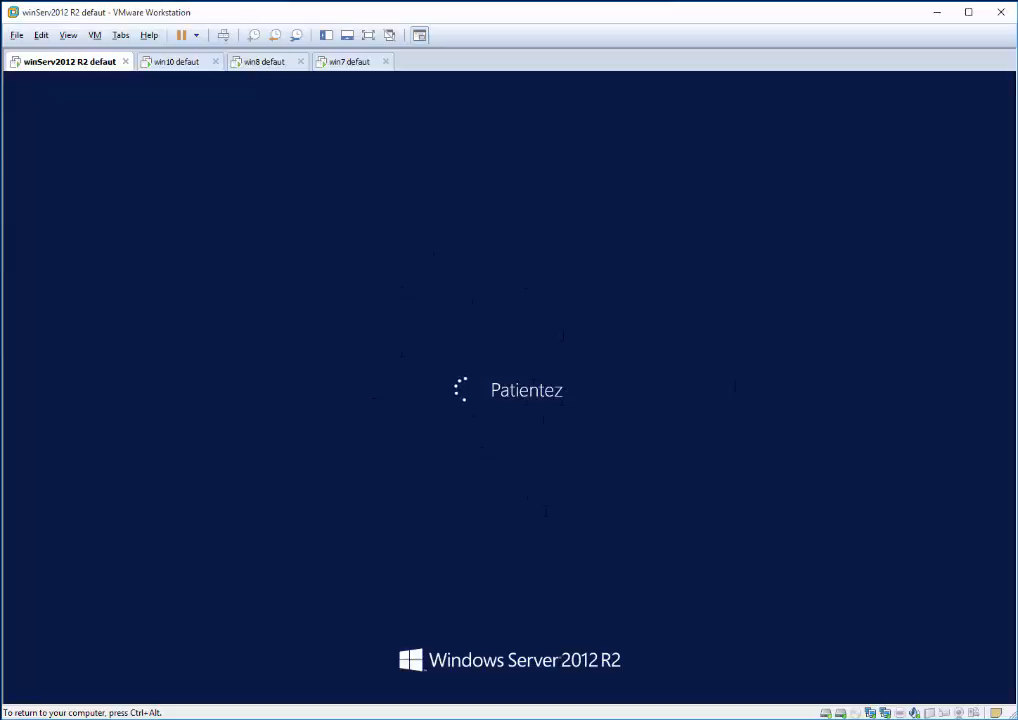
key(ctrl+alt)
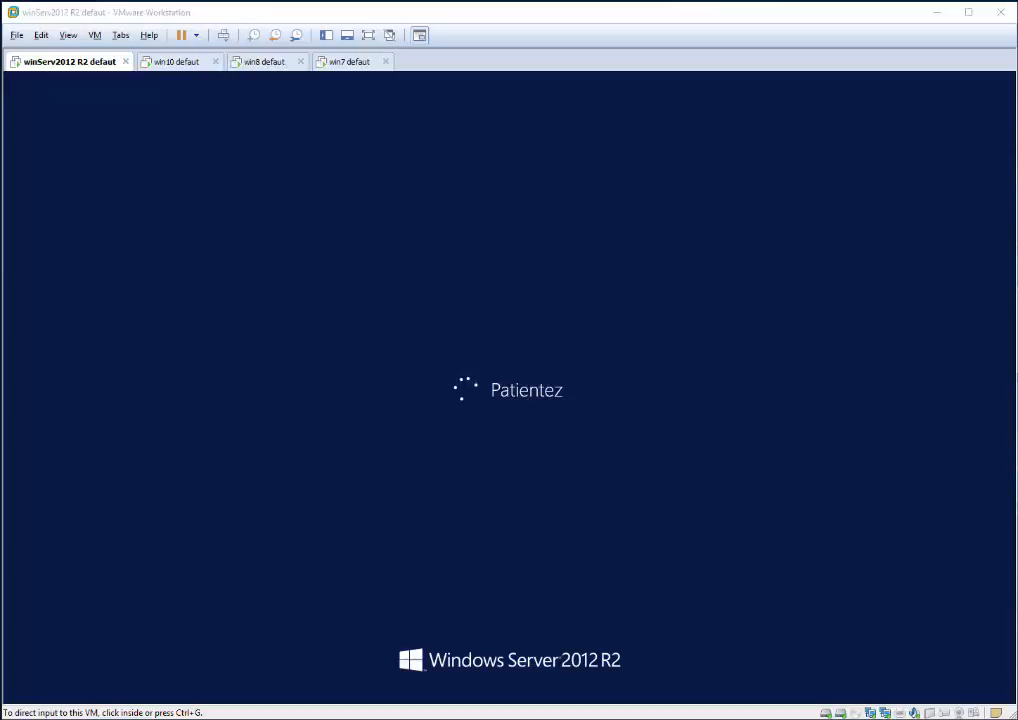
click(497, 232)
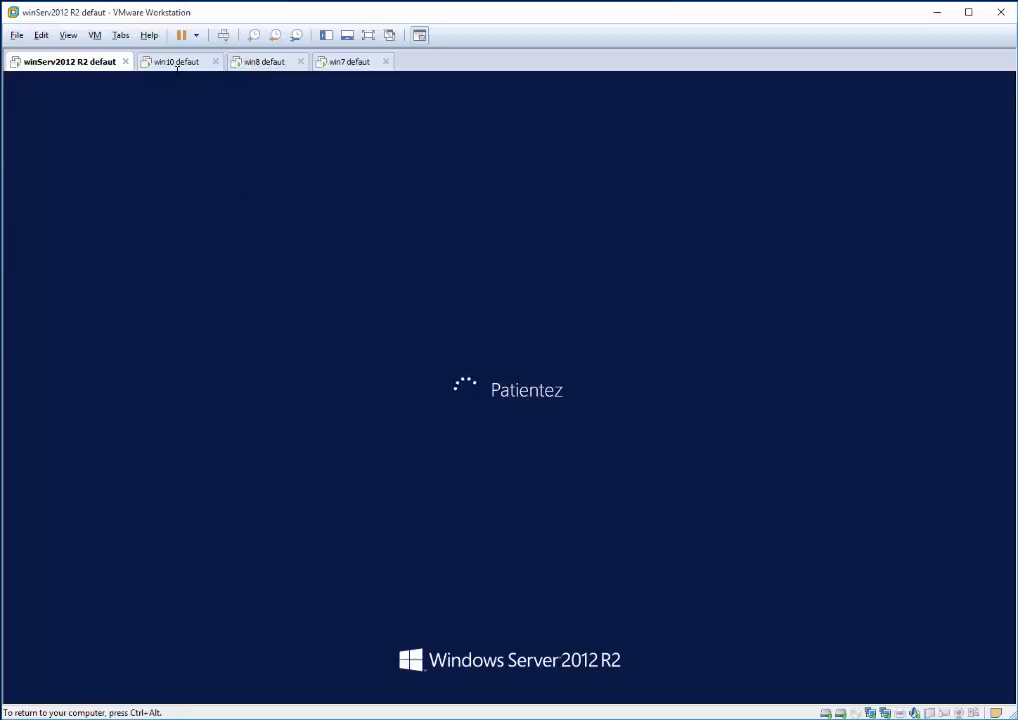
Switch over to the win10 defaut machine's desktop
click(155, 60)
click(88, 62)
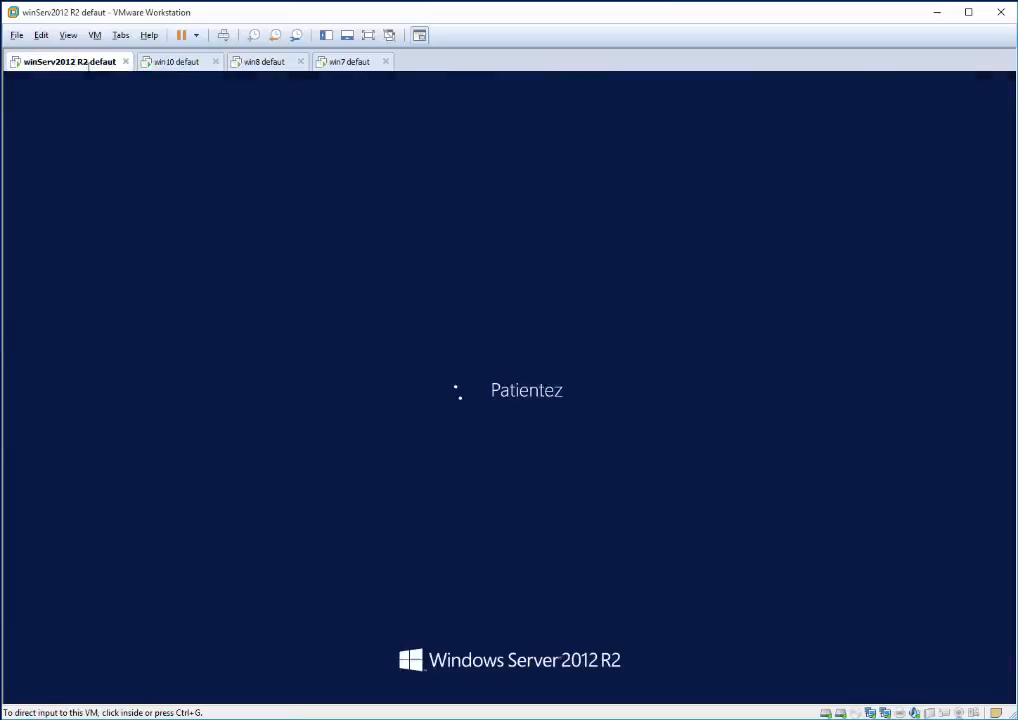
click(165, 62)
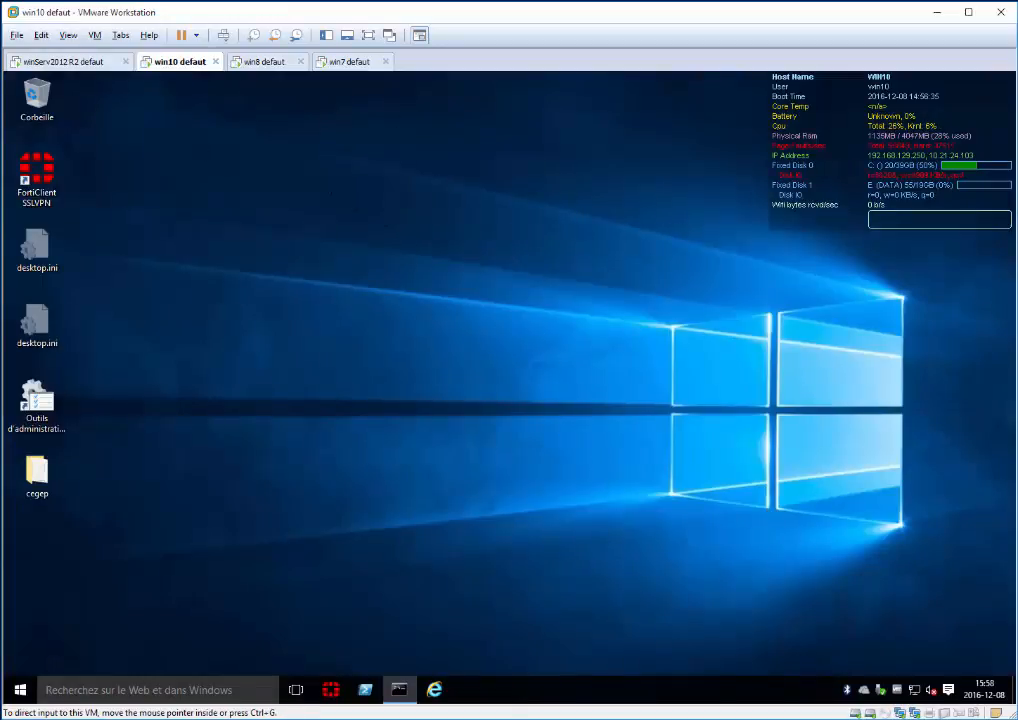
On win10, ping the server at 10.21.24.2 and select the TTL=128 reply
click(62, 58)
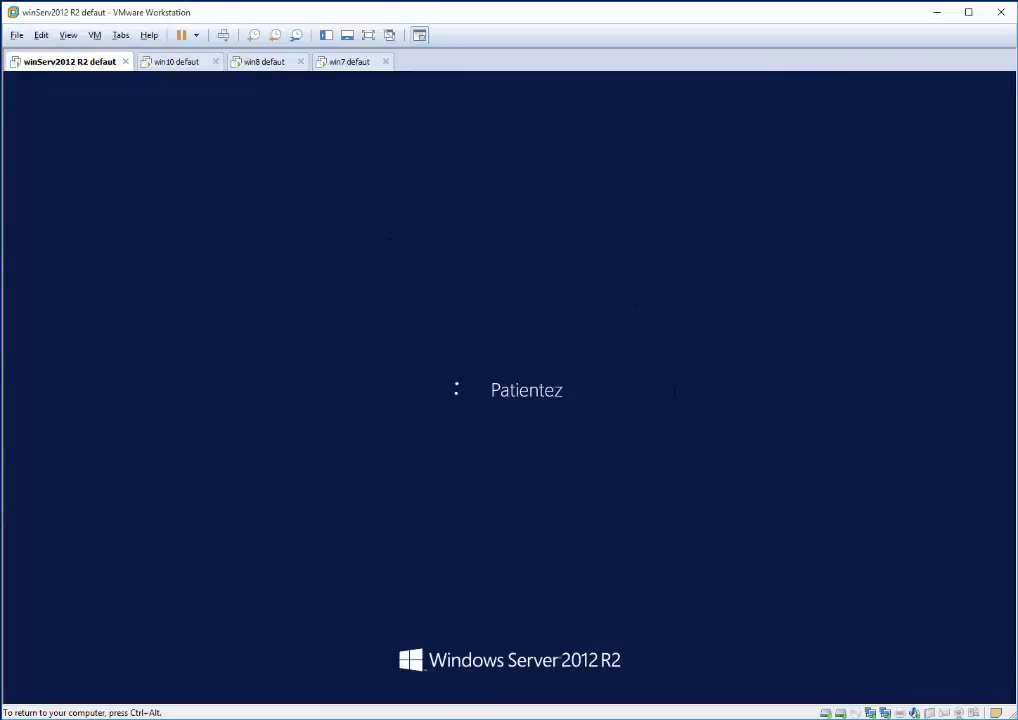
click(148, 63)
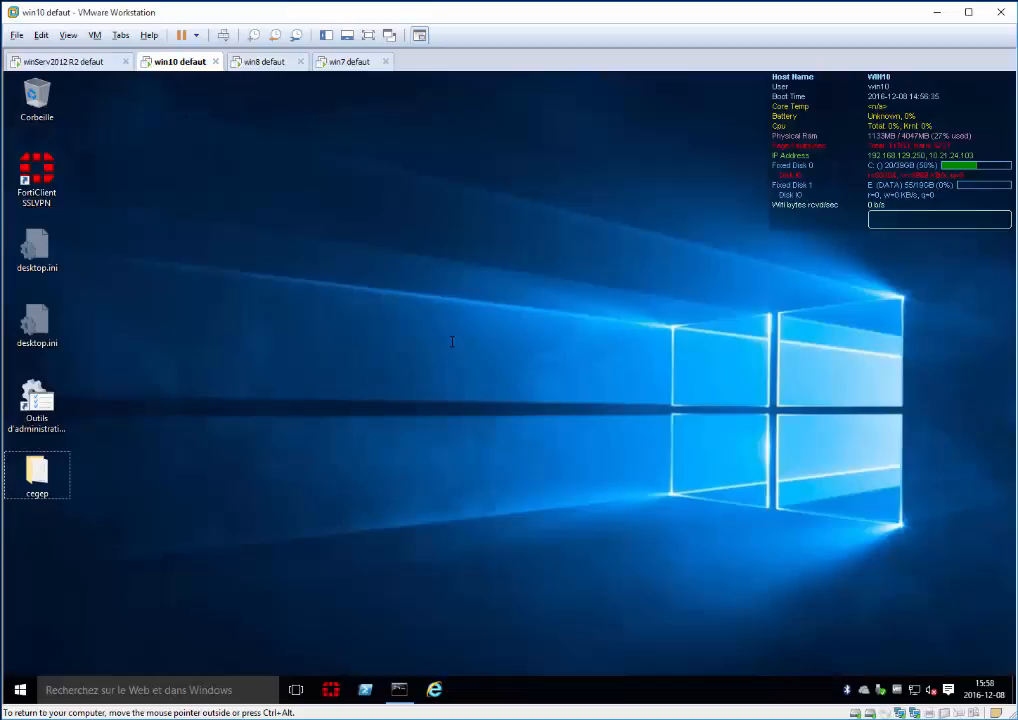
key(super+r)
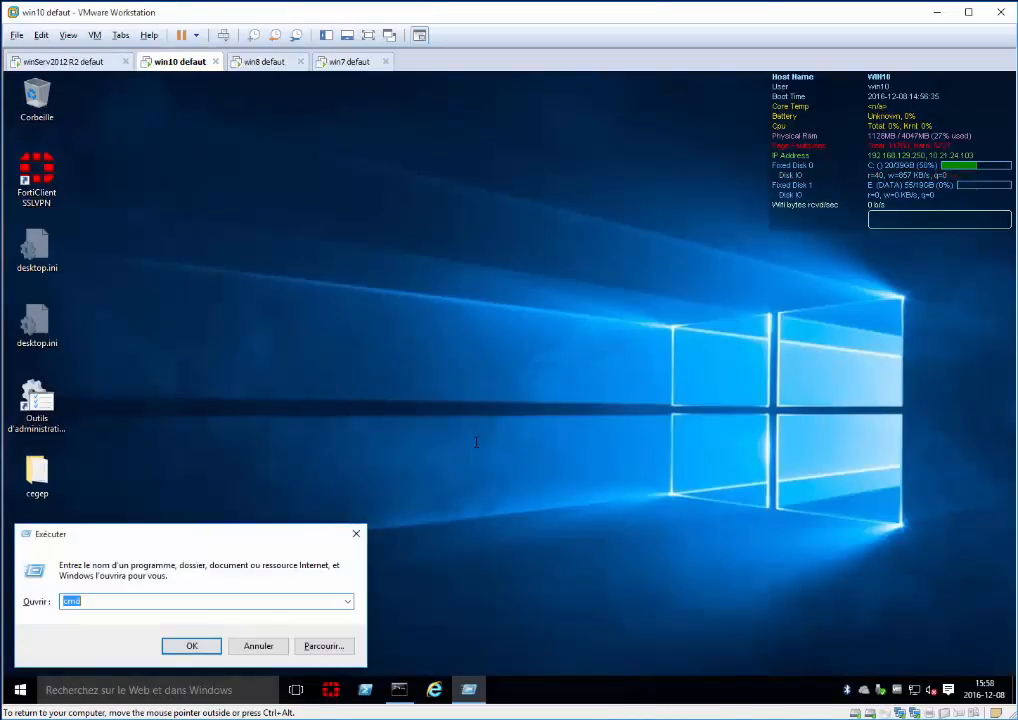
key(Return)
text(p)
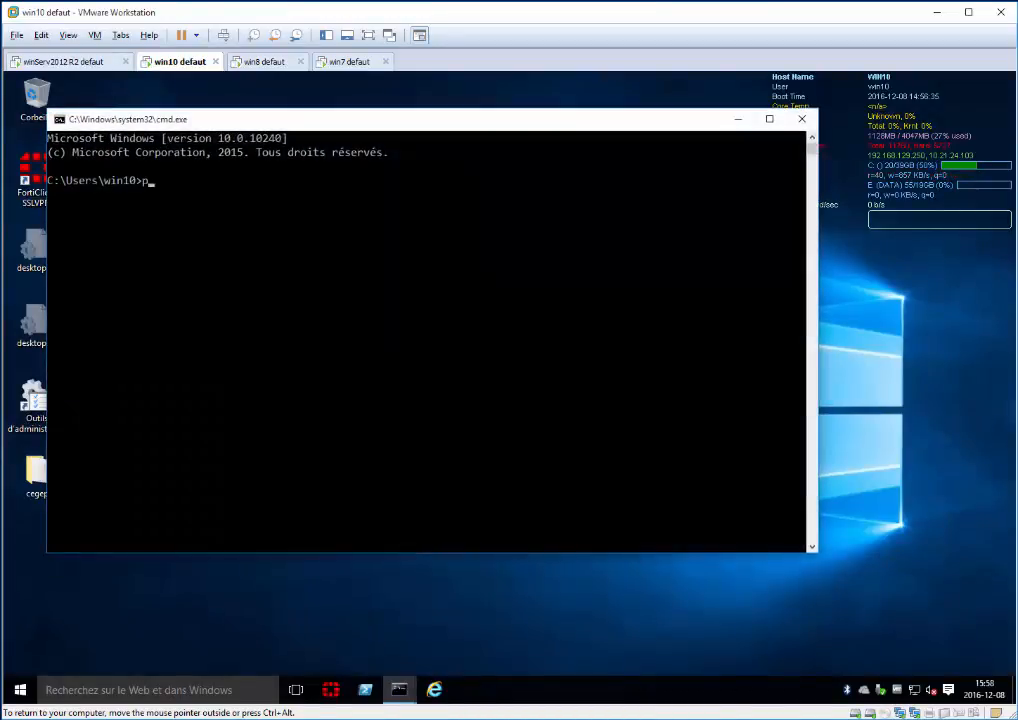
text(ing 10.21.24.2)
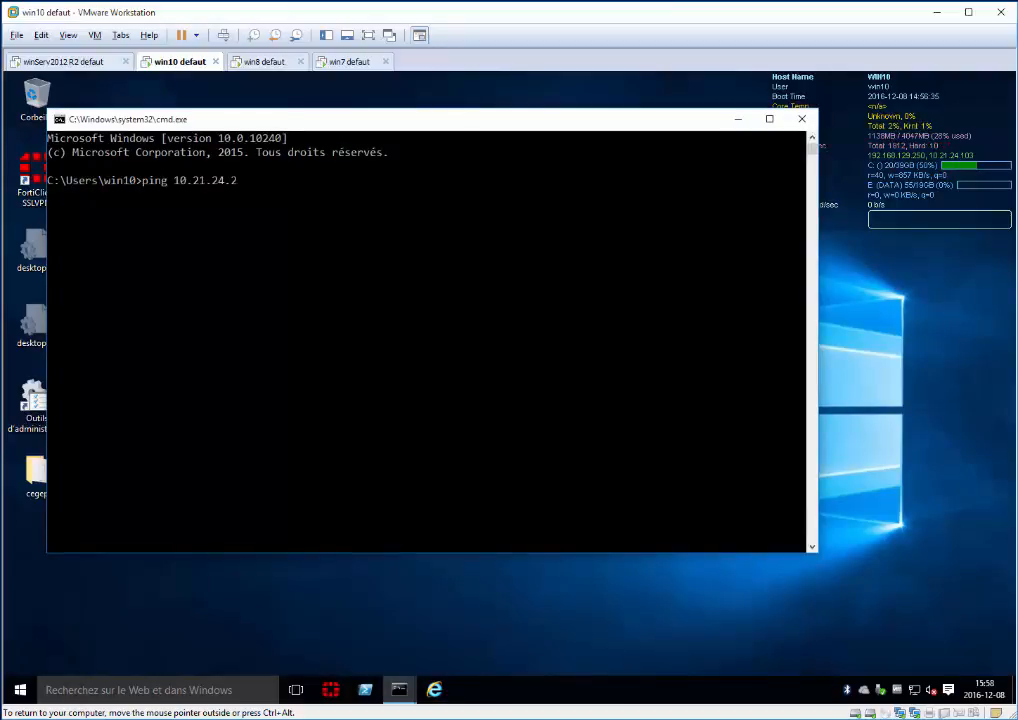
key(Return)
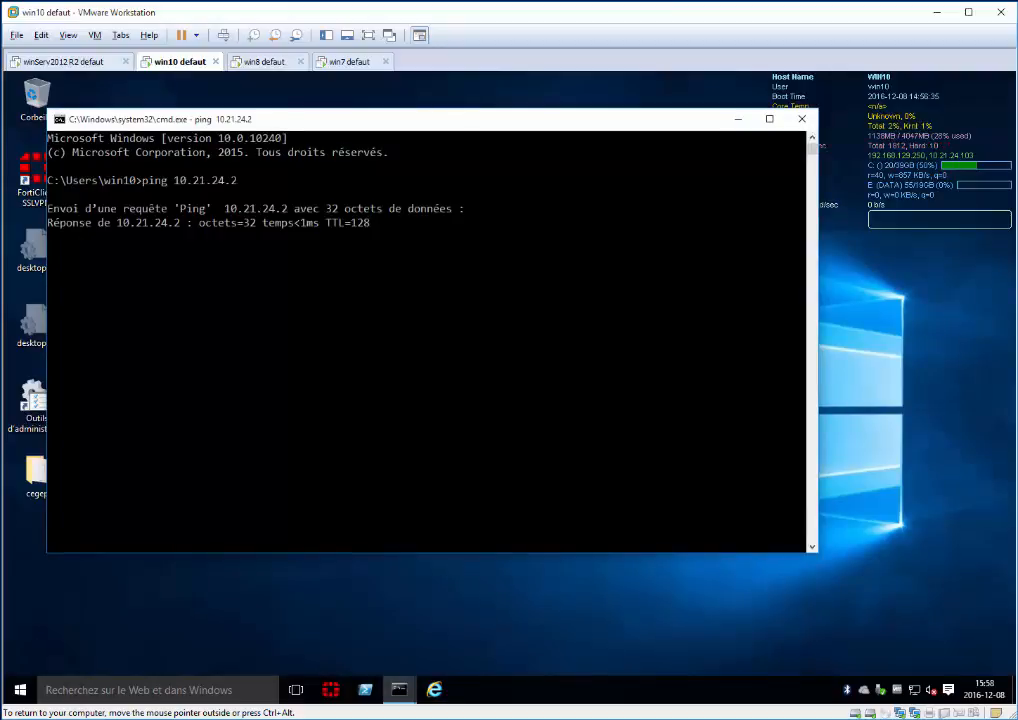
drag(326, 222, 369, 222)
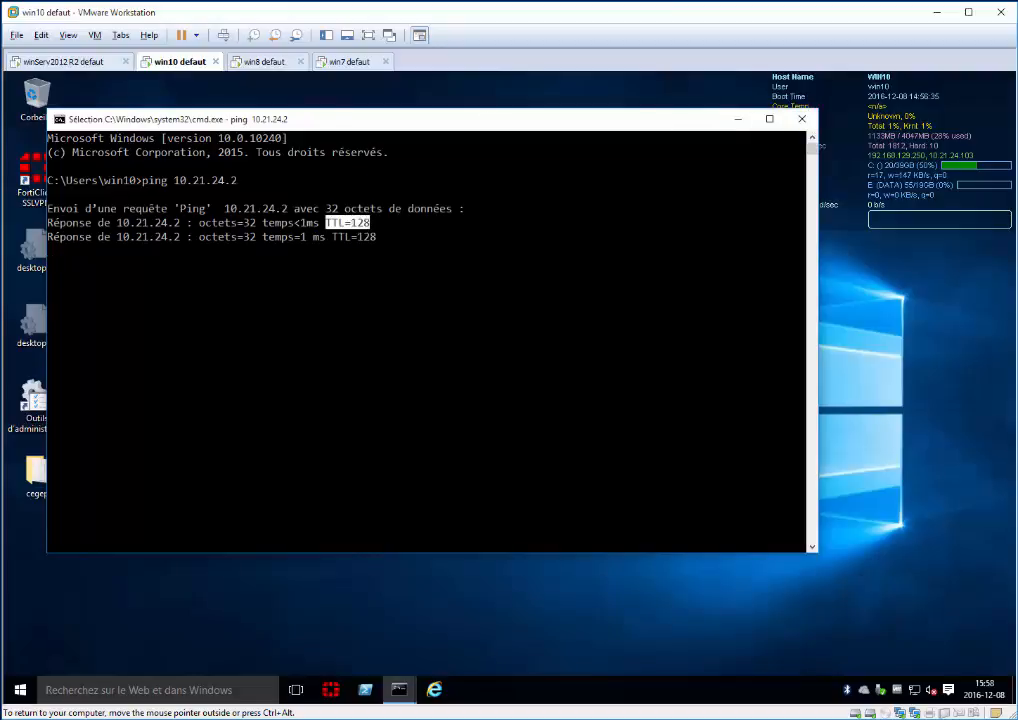
Open a fresh command prompt with font size 20, then switch to the winServ2012 R2 machine
right_click(399, 689)
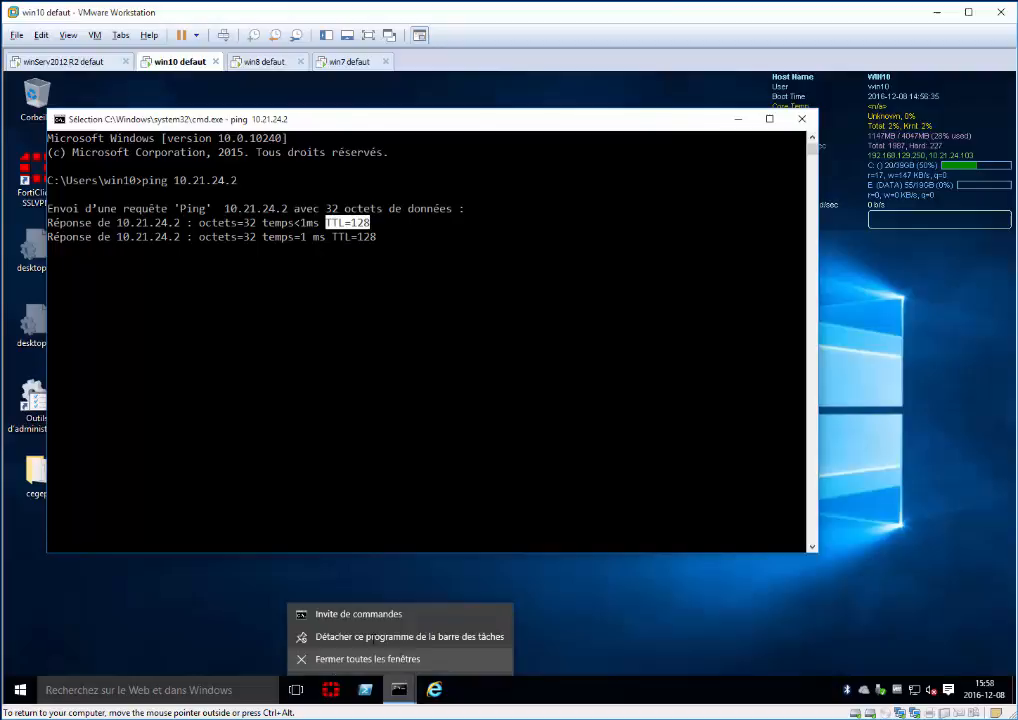
click(359, 613)
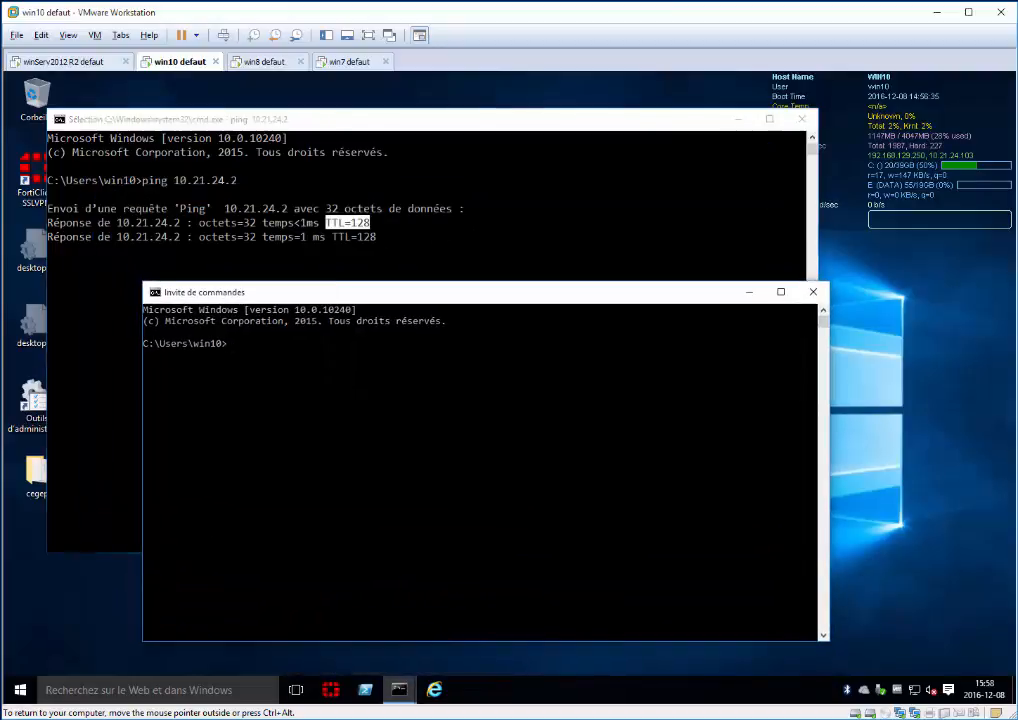
click(155, 292)
click(216, 442)
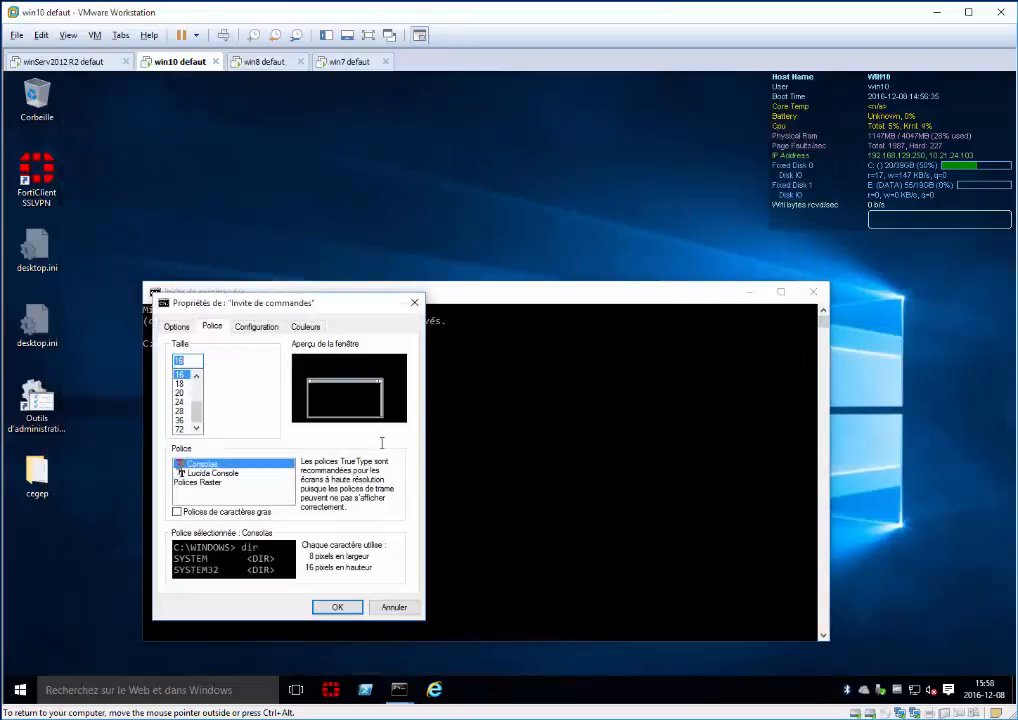
click(184, 384)
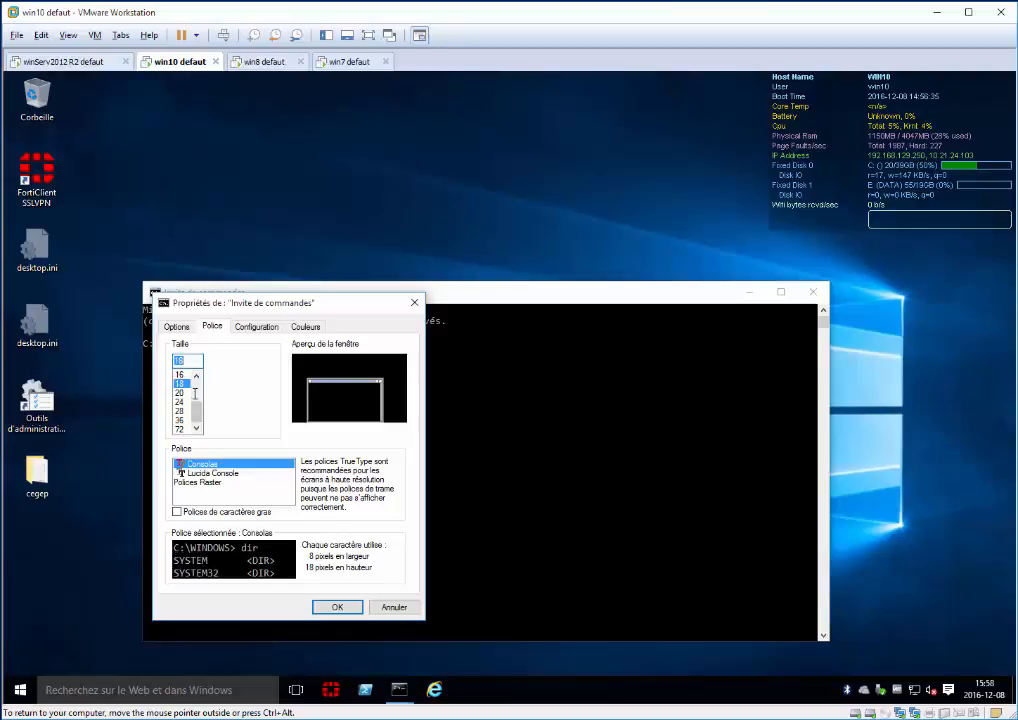
key(Down)
key(Down)
key(Up)
key(Return)
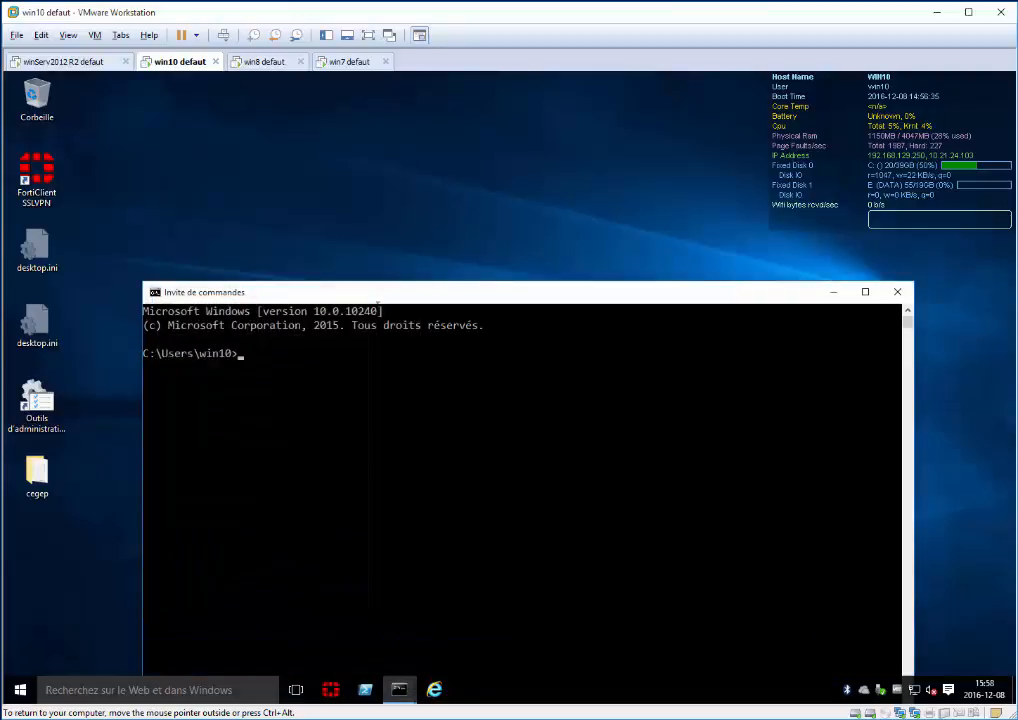
click(70, 61)
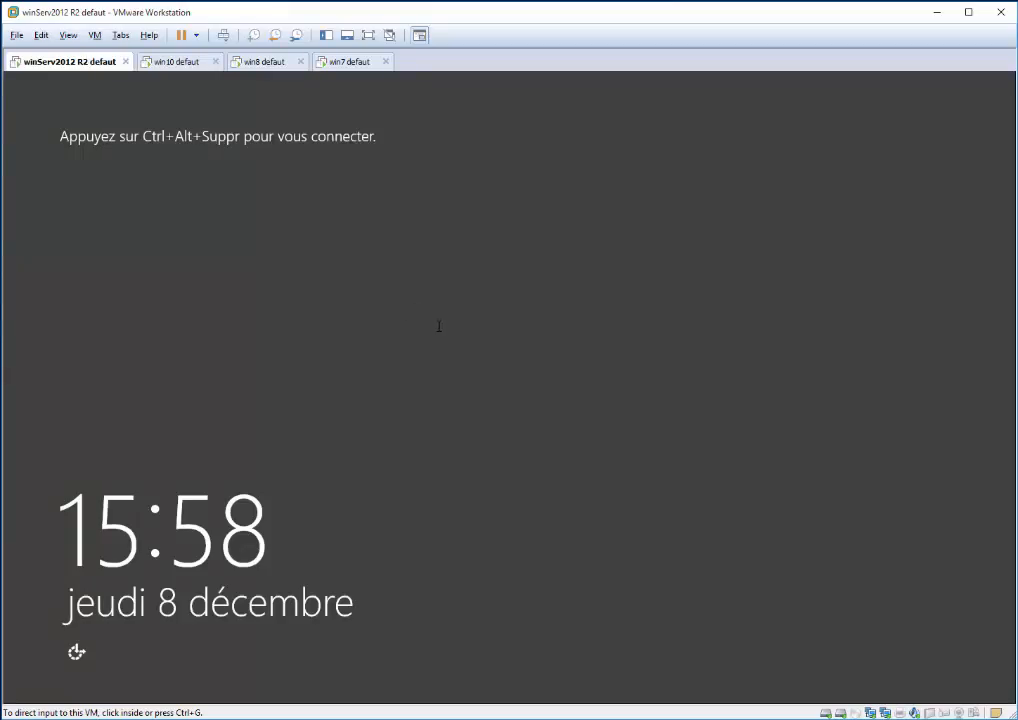
Log on to the server as Administrator with Ctrl+Alt+Insert and the account password
click(248, 209)
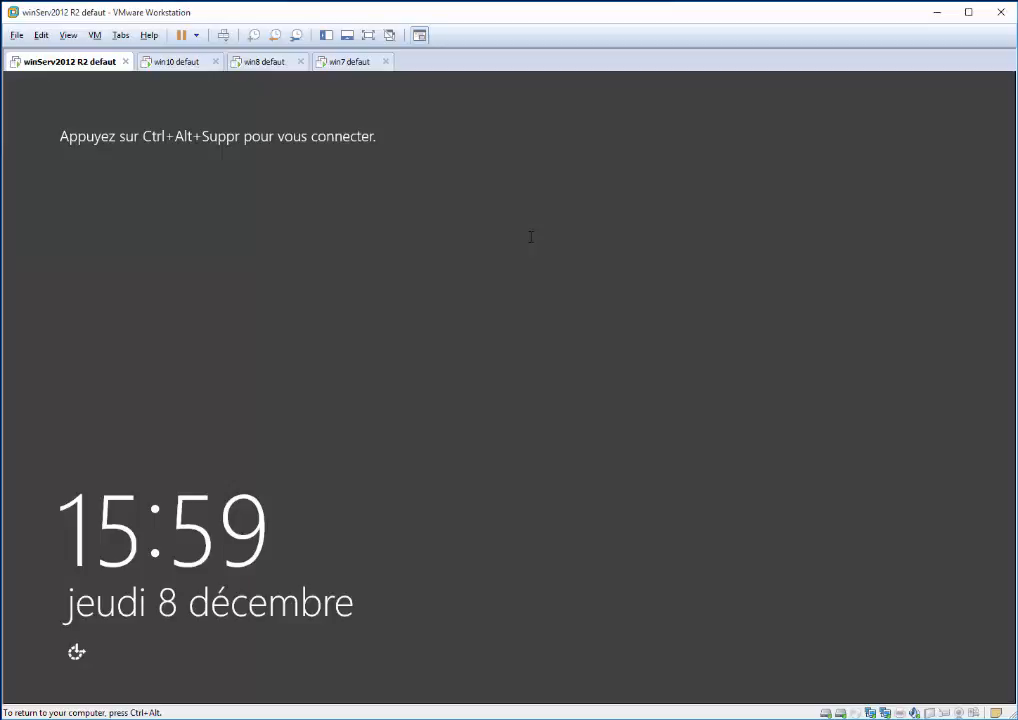
key(ctrl+alt+Insert)
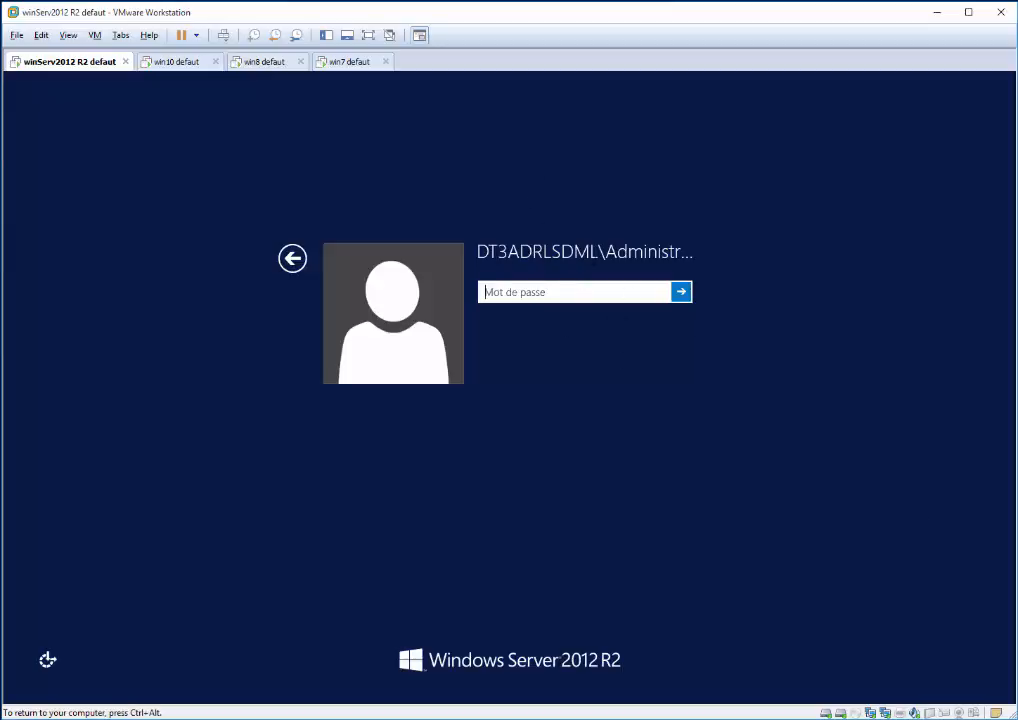
text(•••••••)
key(Return)
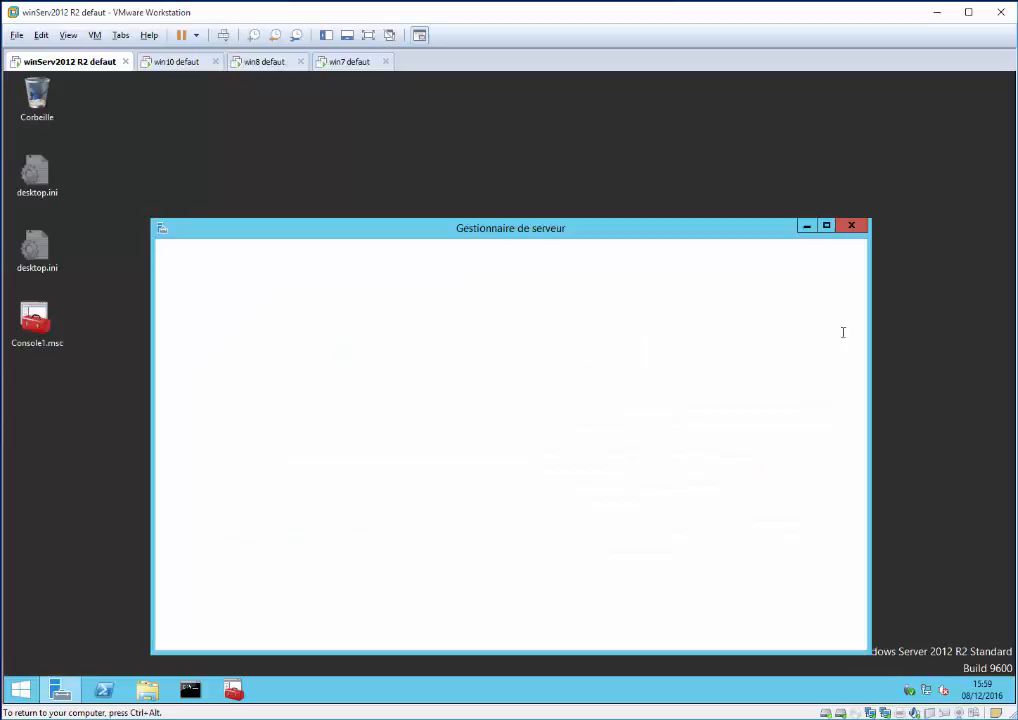
Minimize Server Manager, enlarge the command prompt's raster font one size, then run domain
click(807, 225)
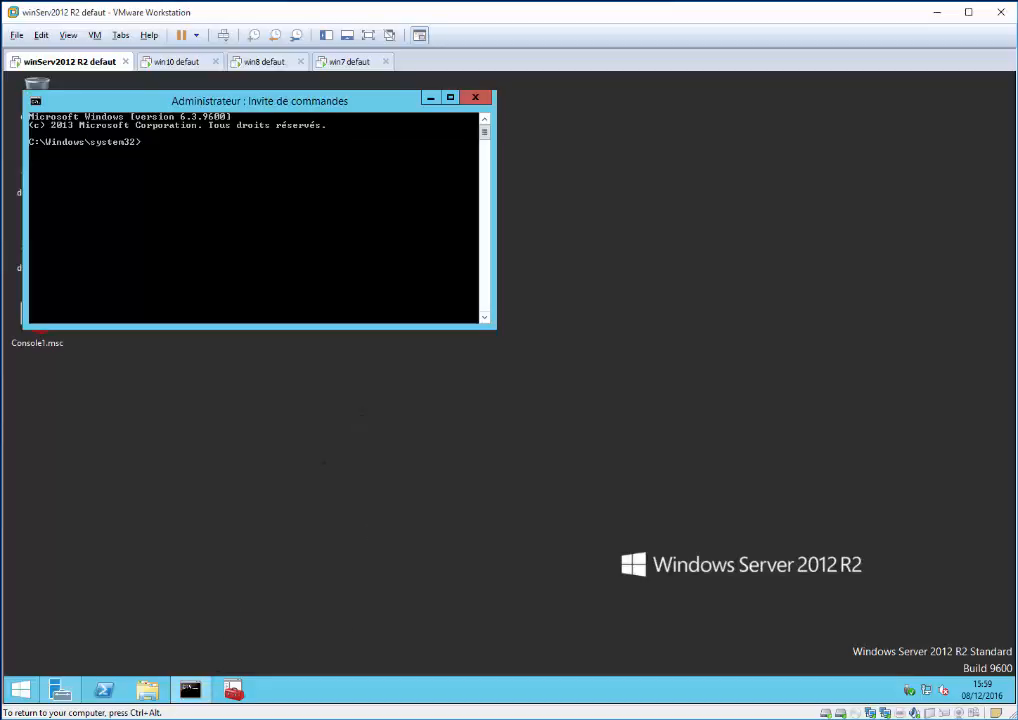
drag(213, 104, 481, 200)
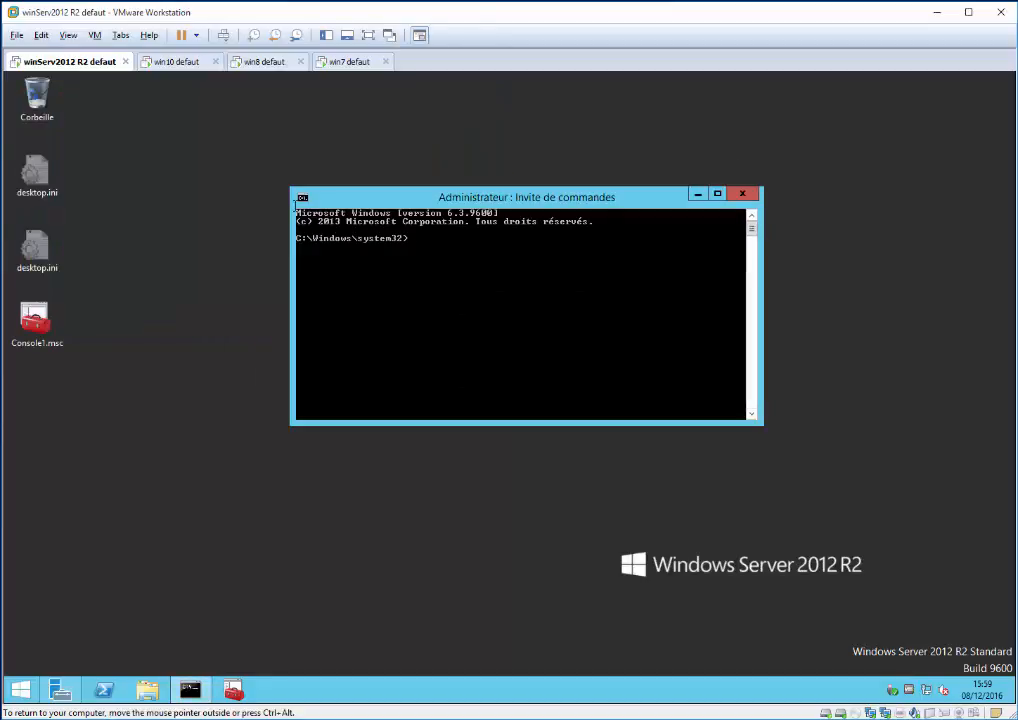
click(303, 196)
click(345, 344)
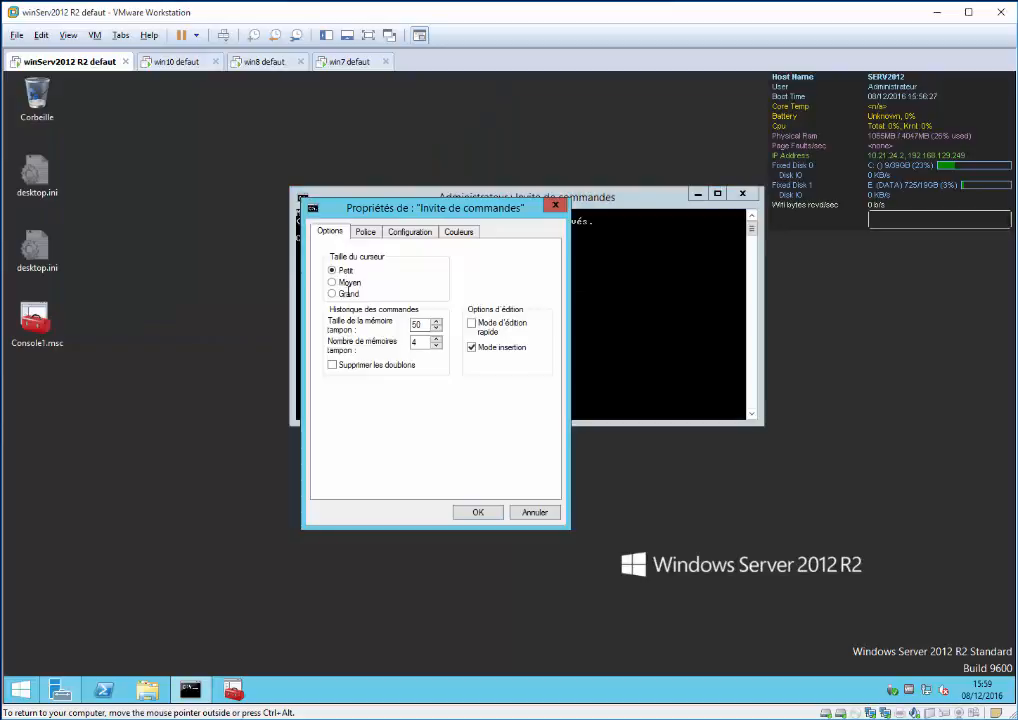
click(366, 232)
key(Down)
key(Down)
key(Down)
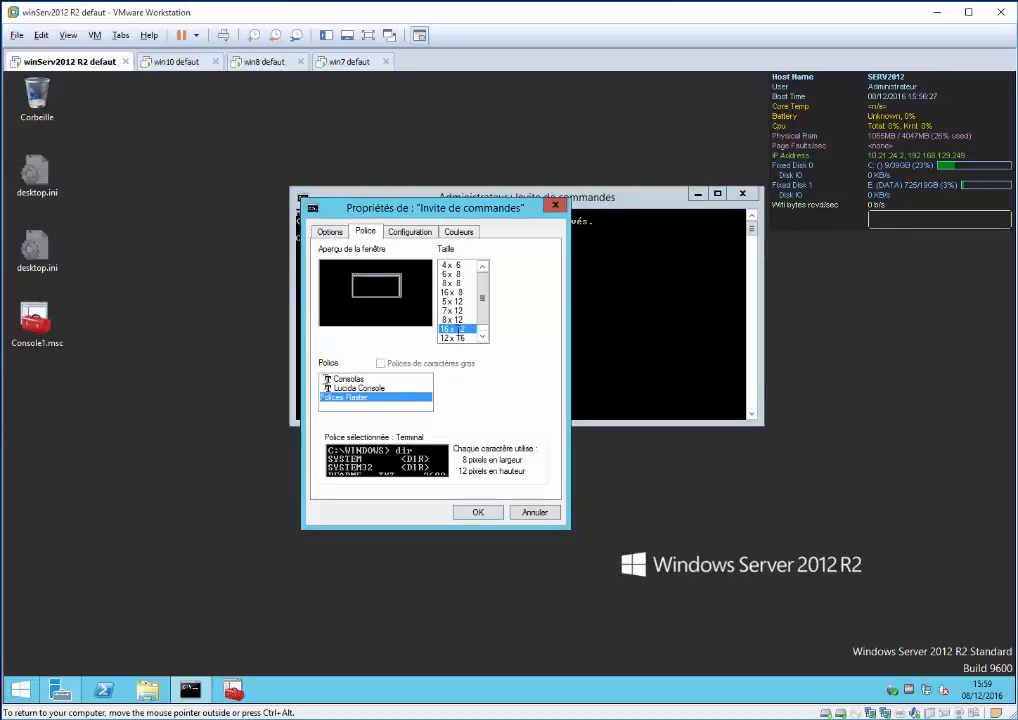
key(Return)
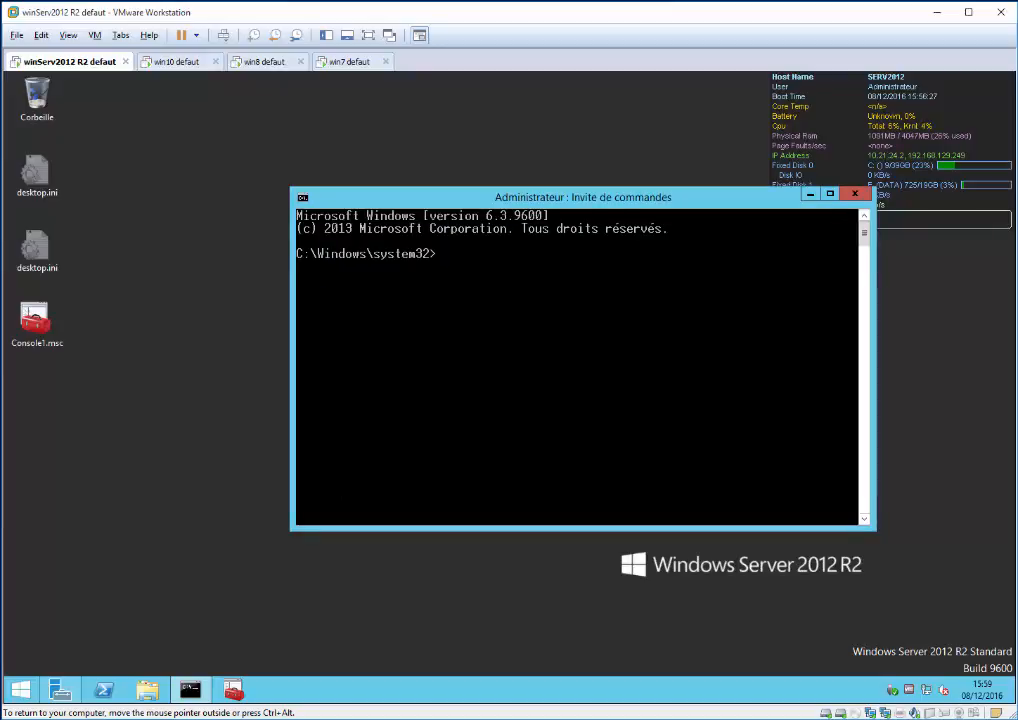
text(domain)
key(Return)
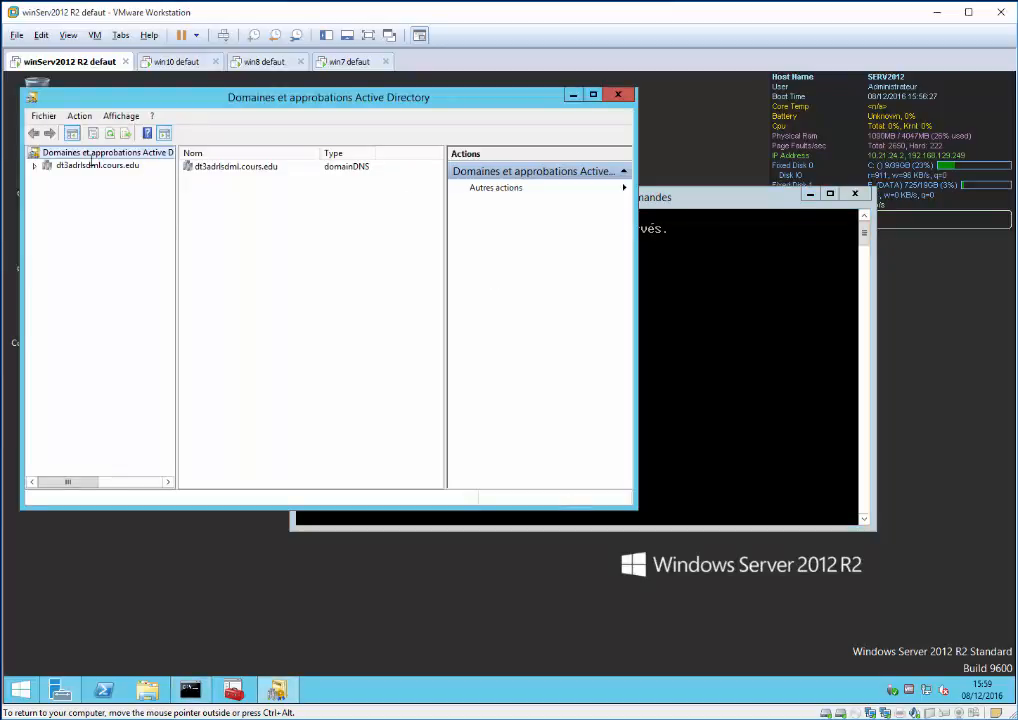
click(78, 167)
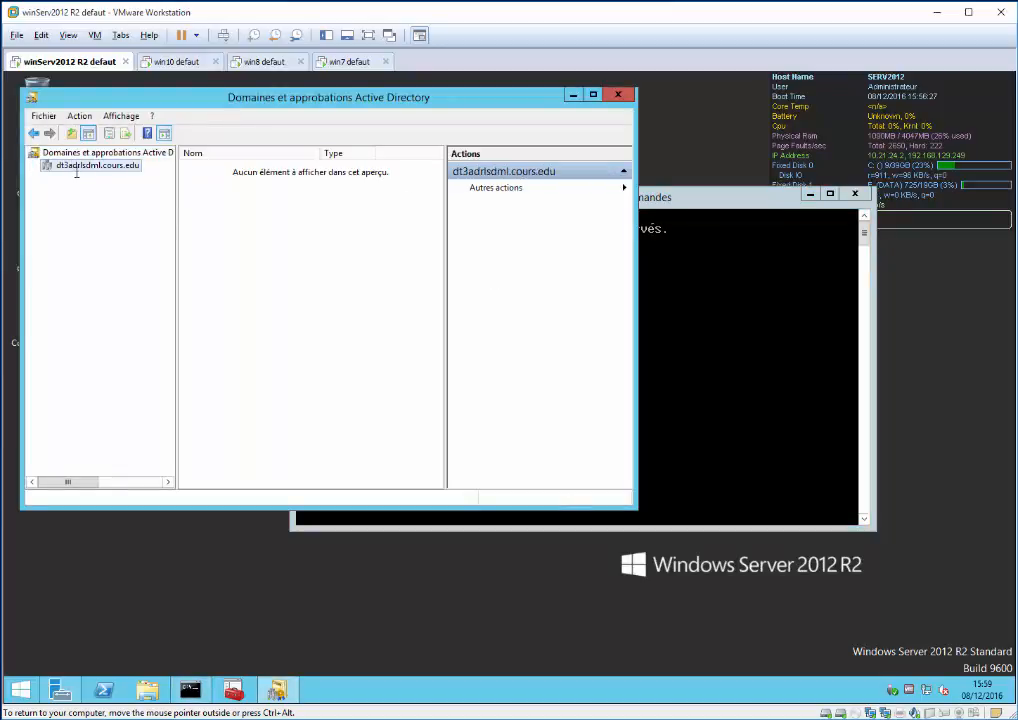
right_click(61, 166)
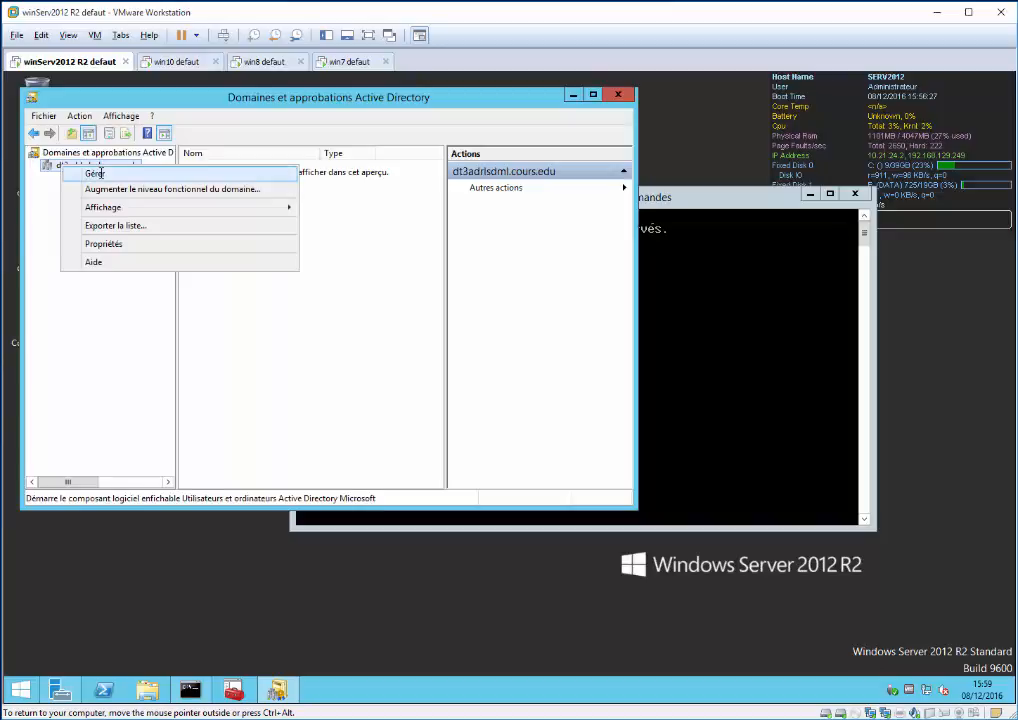
click(266, 190)
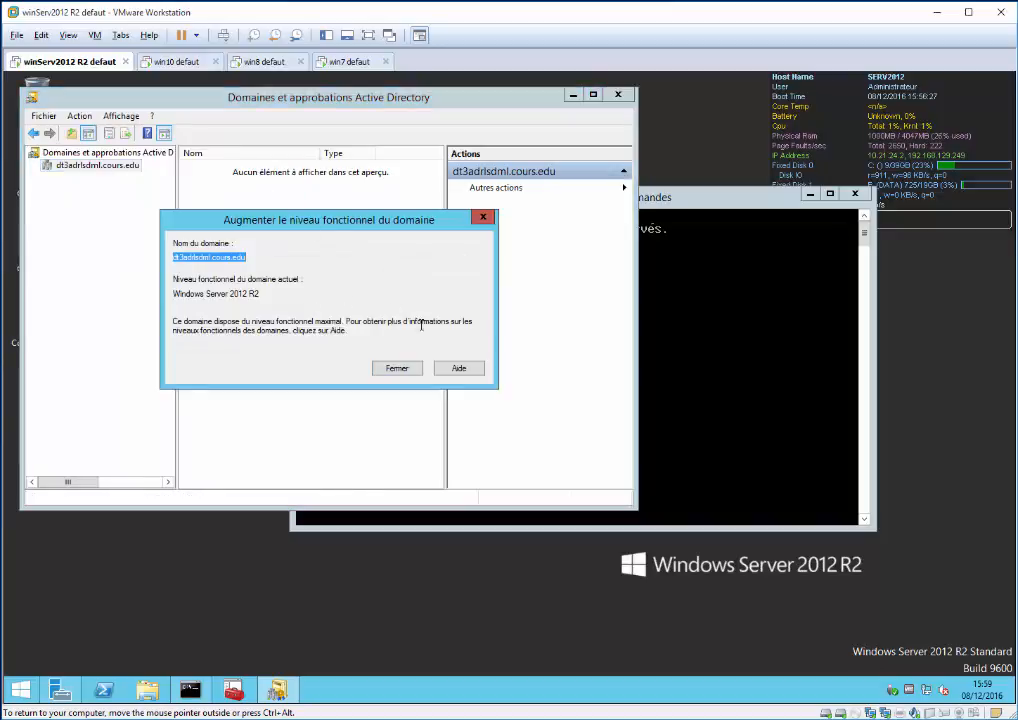
click(459, 368)
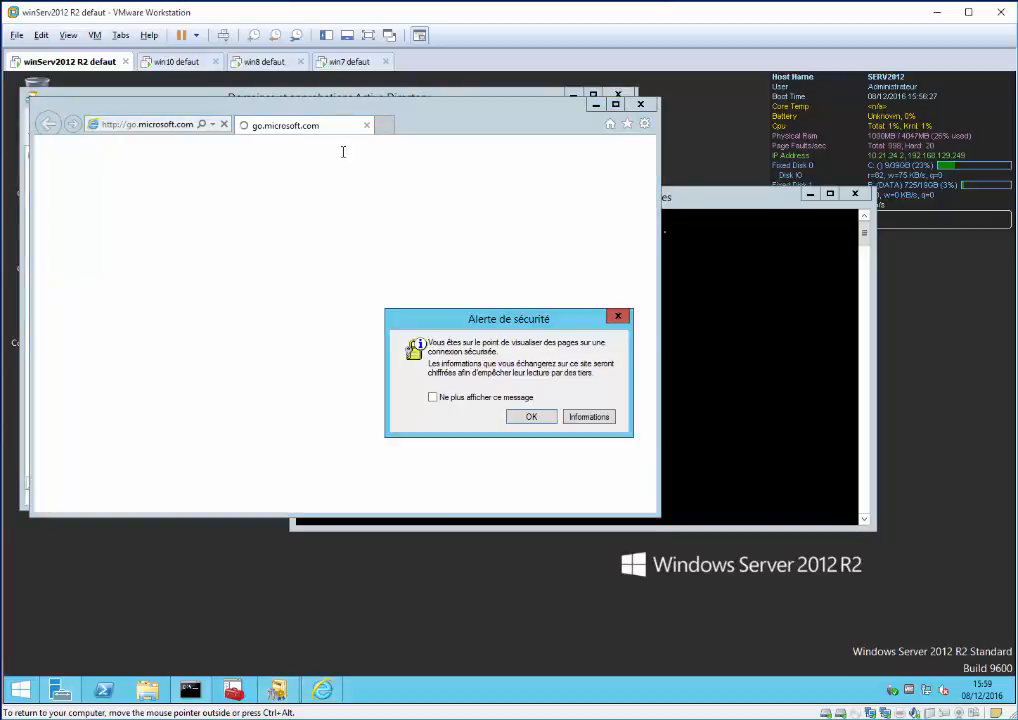
click(531, 416)
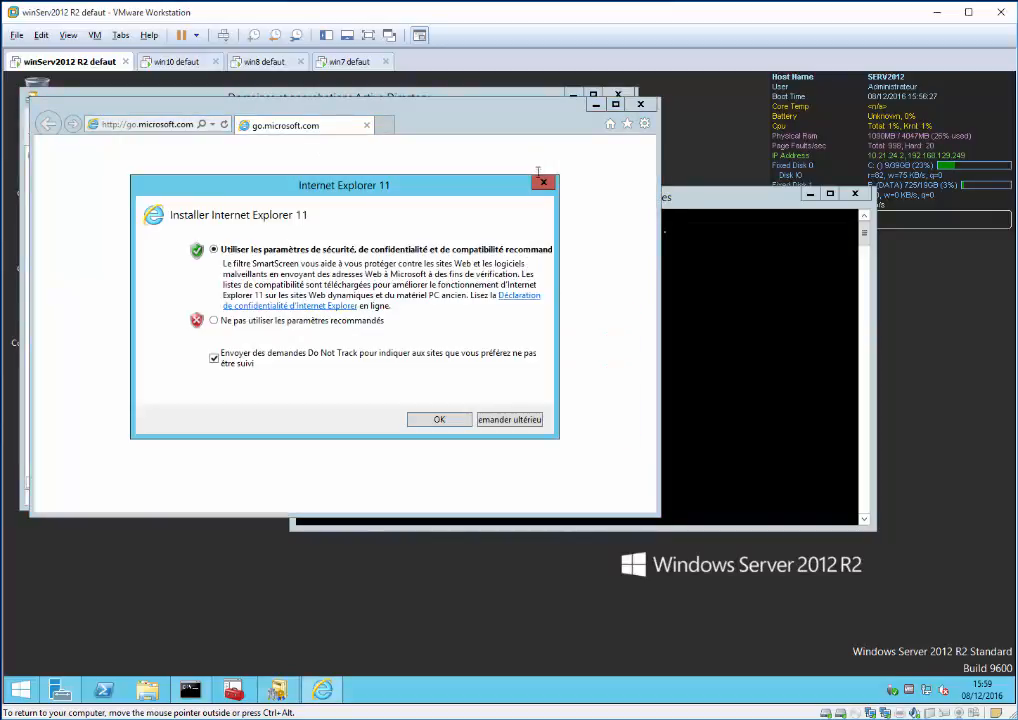
click(541, 180)
key(alt+F4)
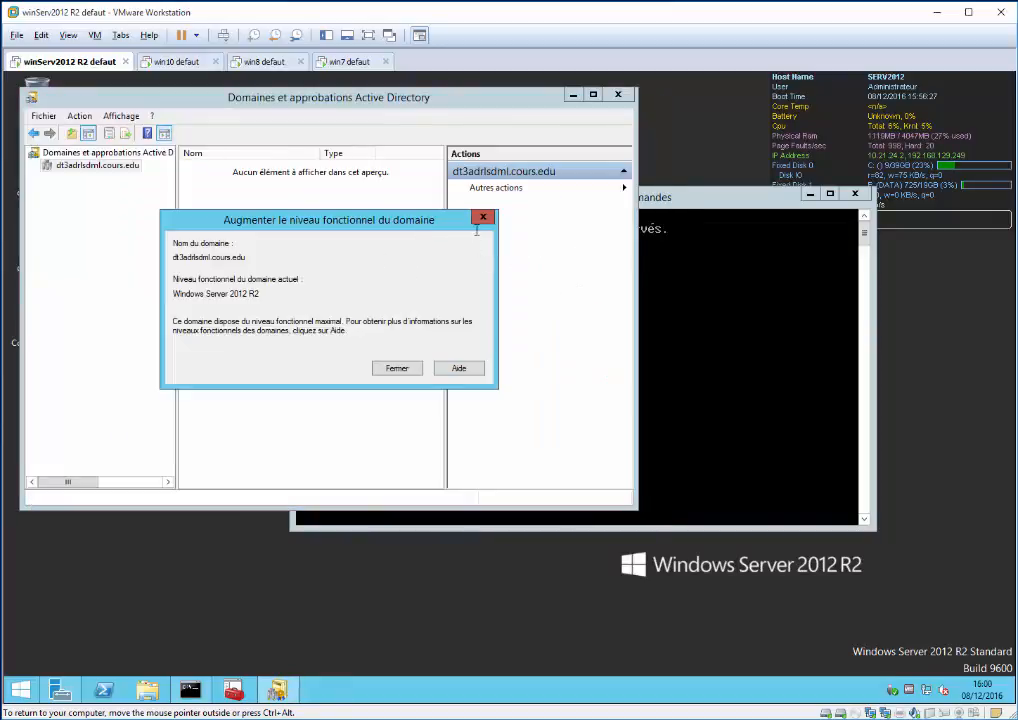
click(483, 217)
right_click(98, 167)
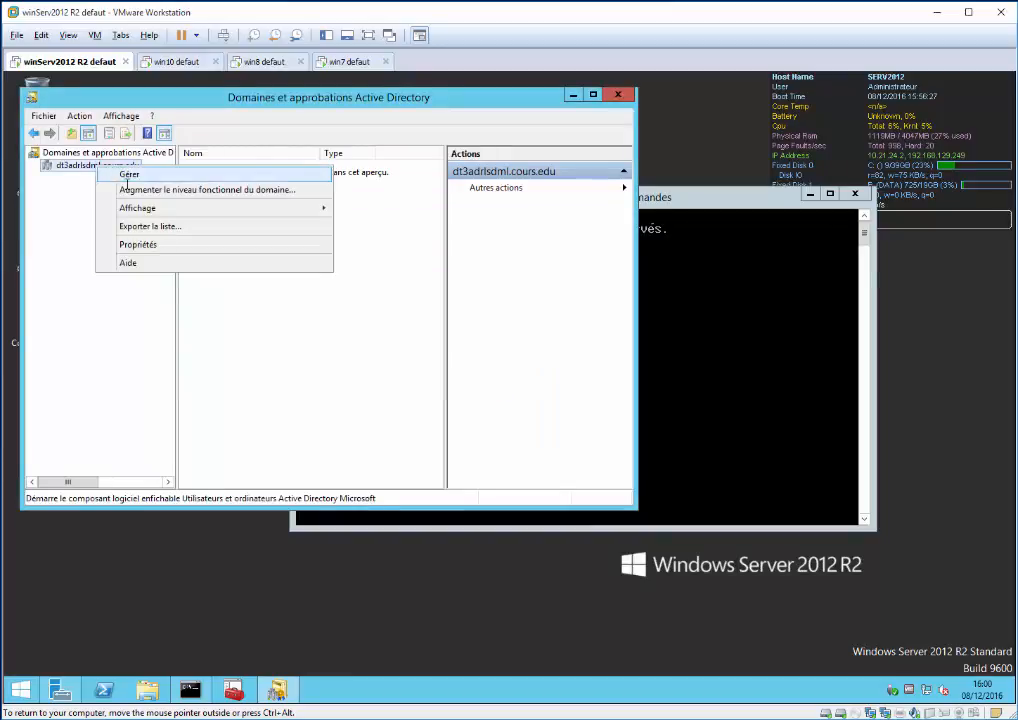
click(127, 175)
click(129, 226)
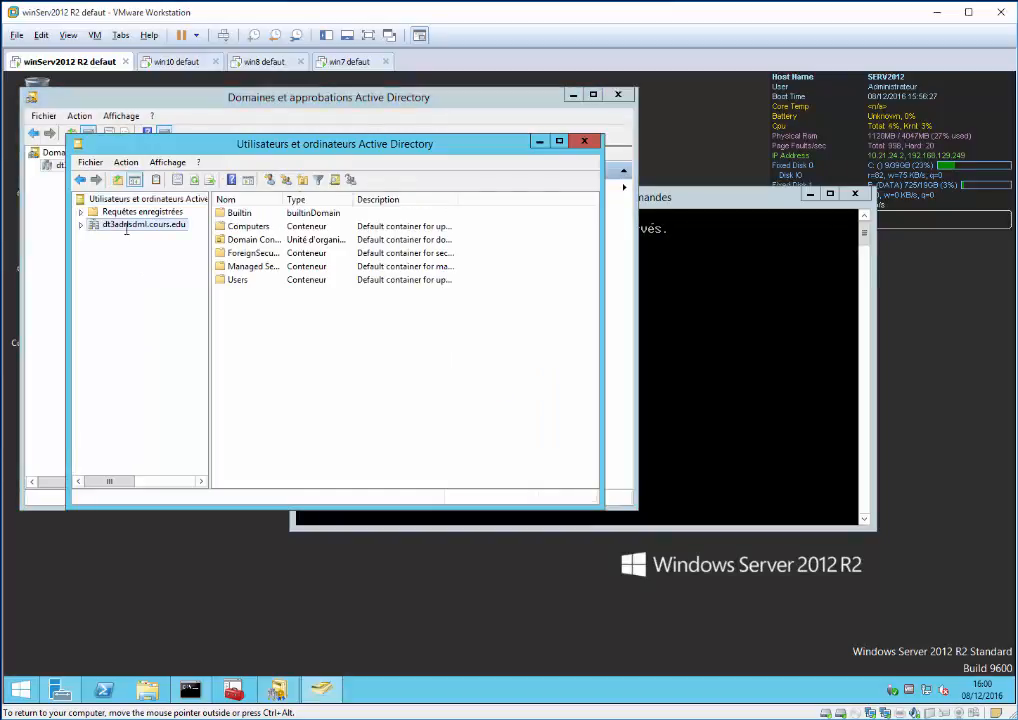
double_click(130, 226)
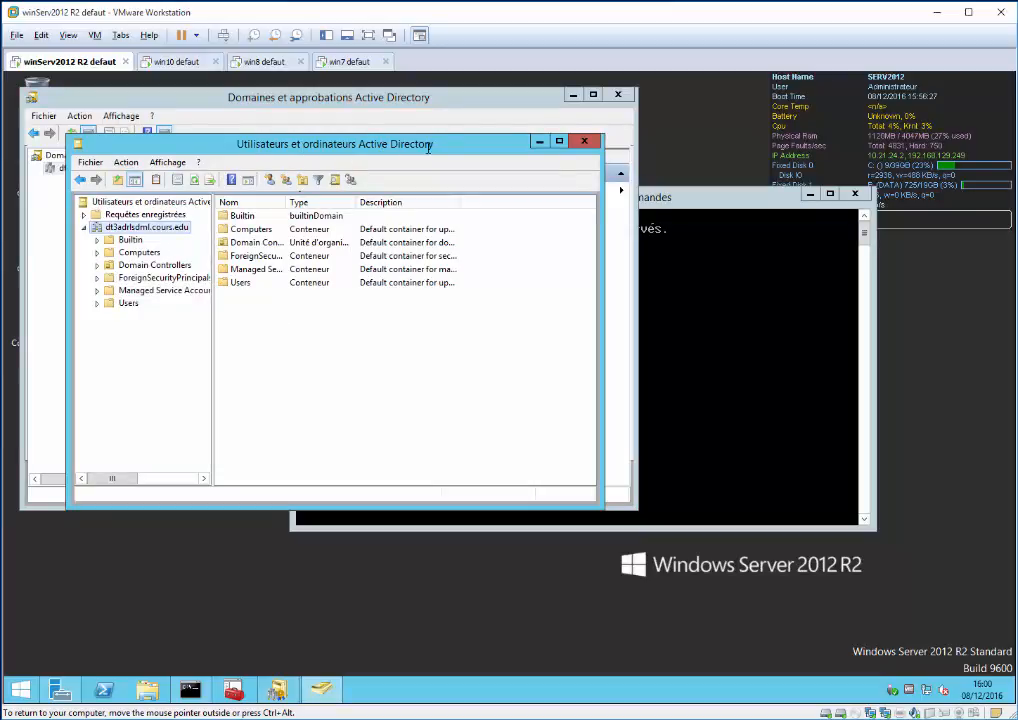
key(alt+F4)
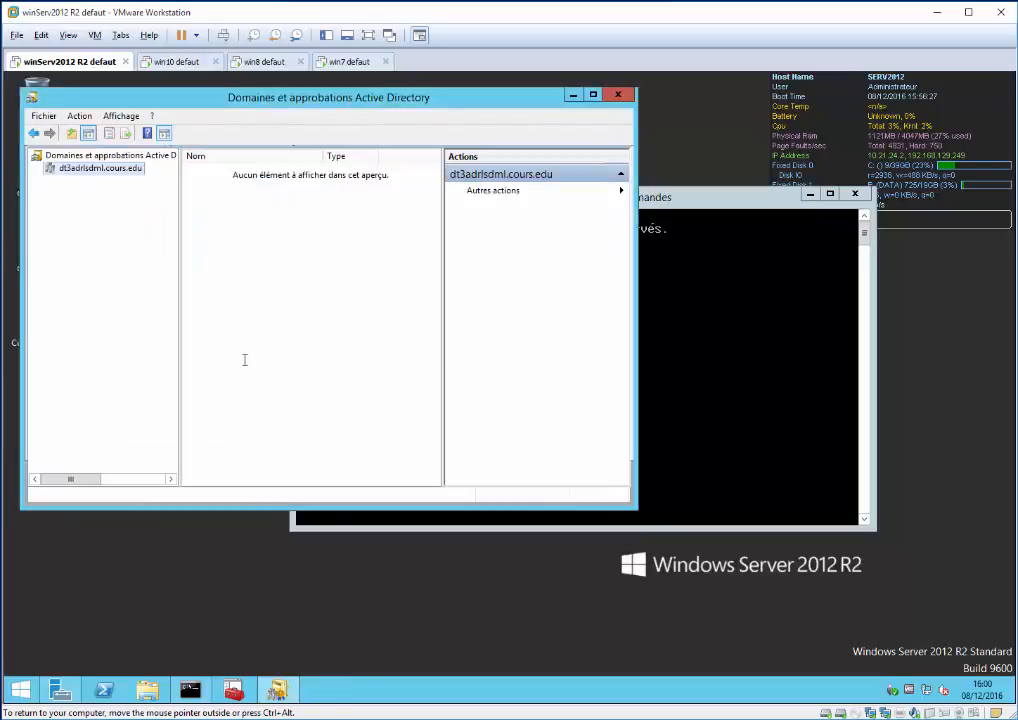
Open and cancel the change-forest settings, then move the Domains and Trusts window
right_click(60, 154)
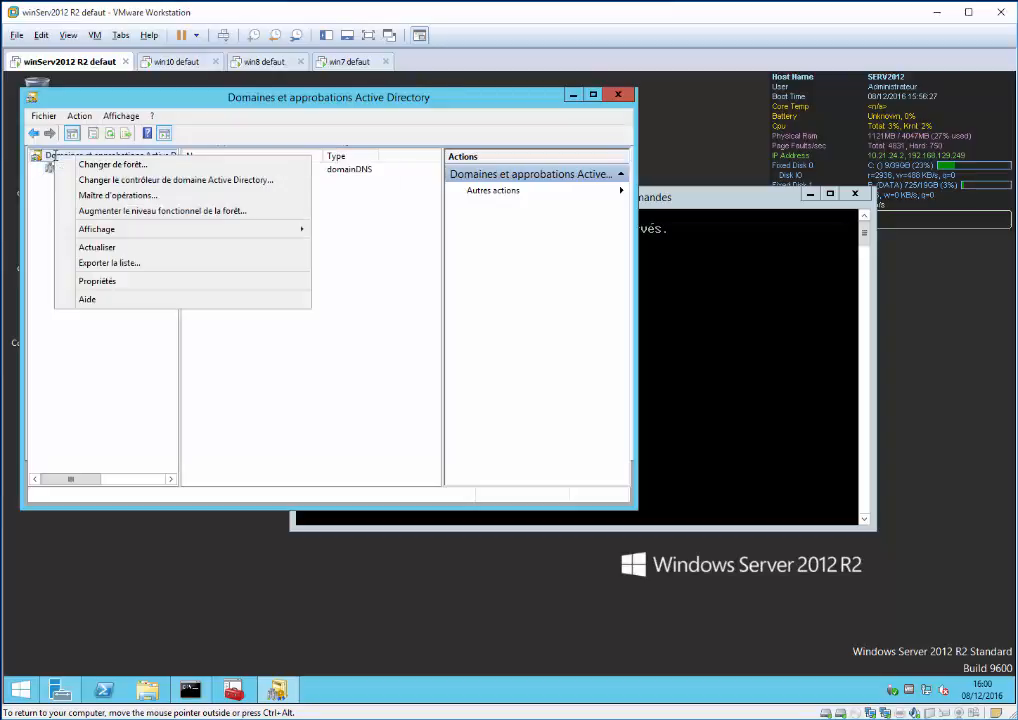
click(145, 164)
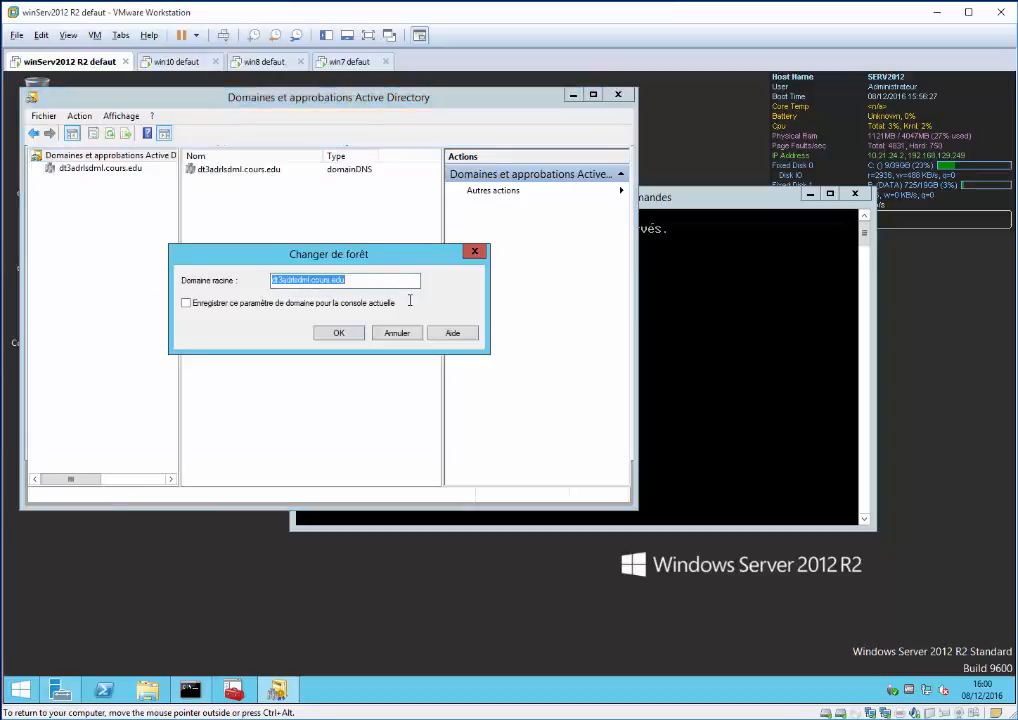
click(475, 252)
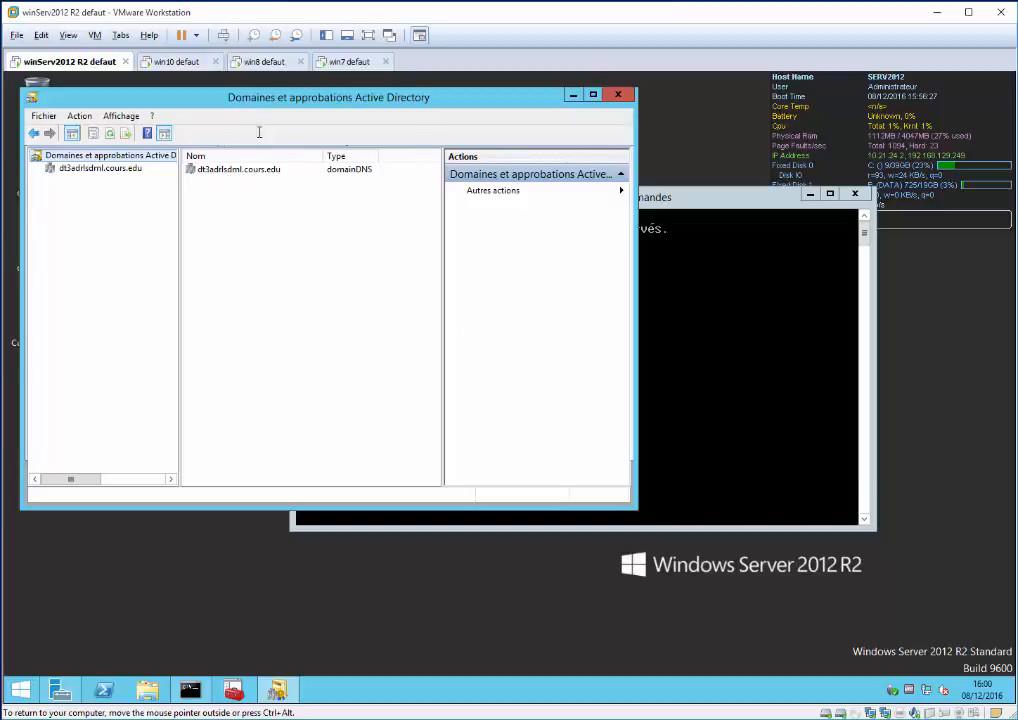
drag(229, 96, 325, 164)
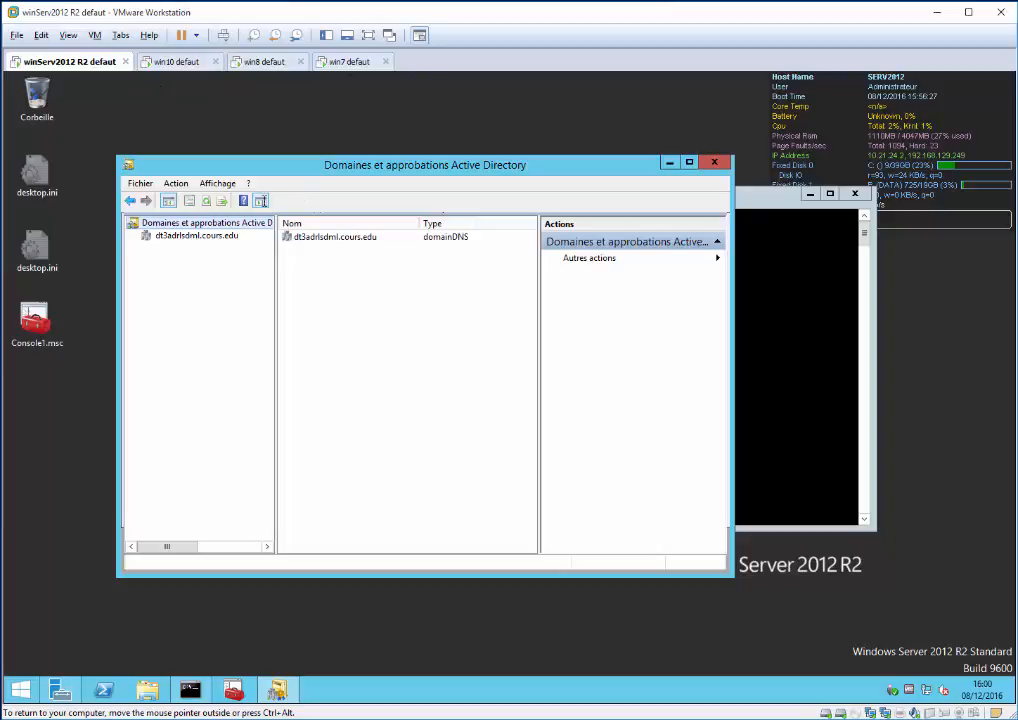
Close the Domains and Trusts console and the command prompt window
right_click(177, 228)
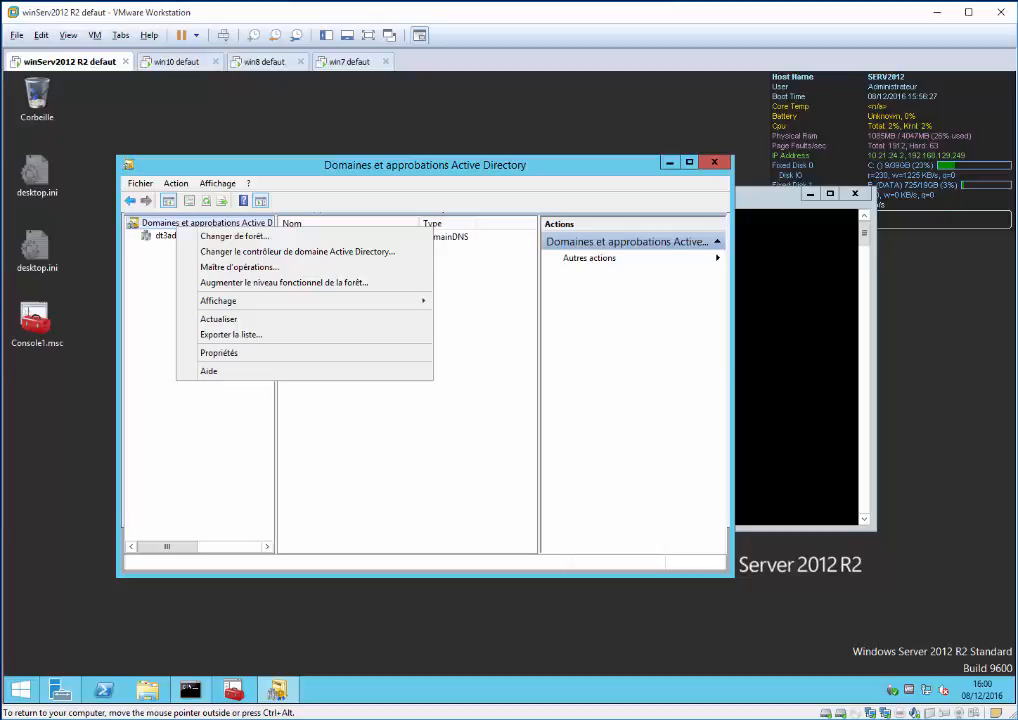
click(797, 290)
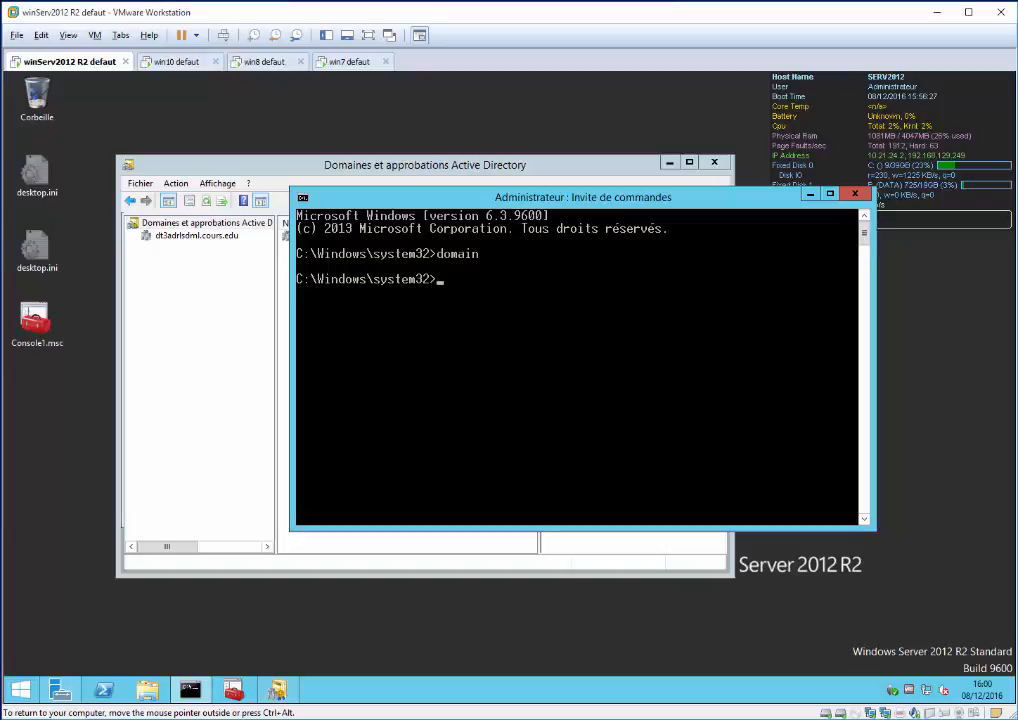
click(199, 305)
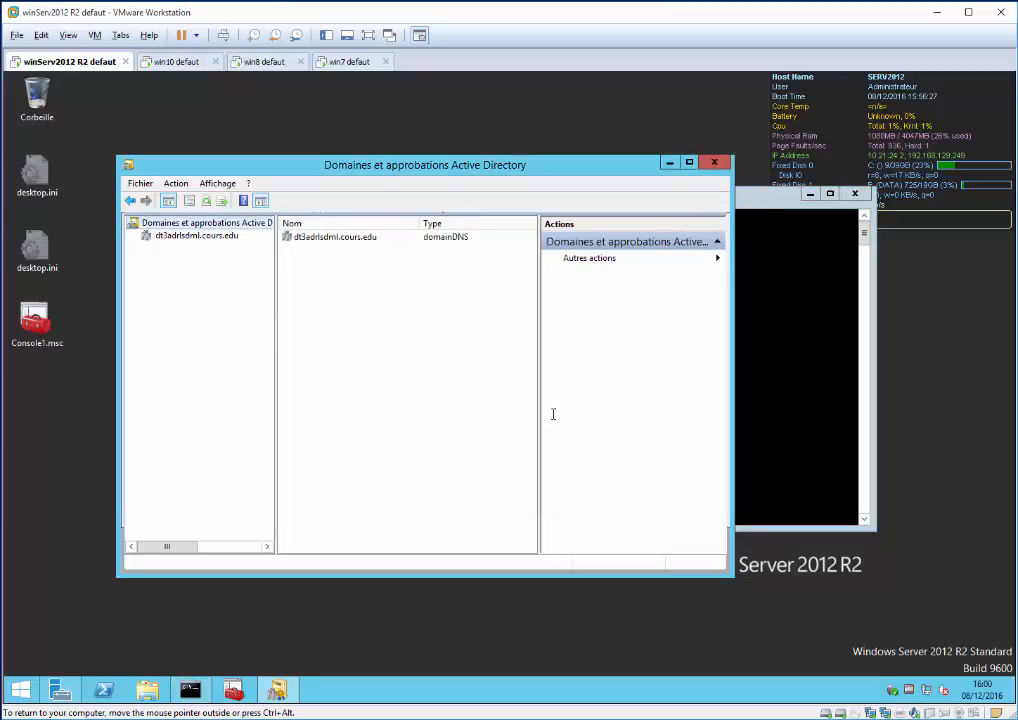
click(714, 162)
click(722, 191)
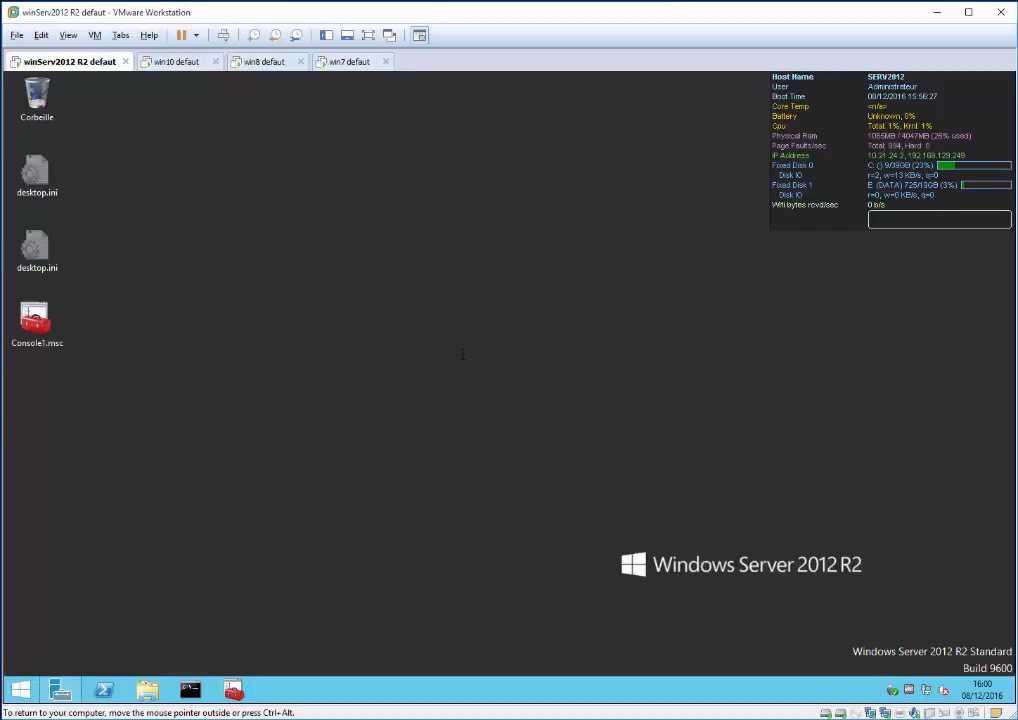
Launch an empty management console with mmc from the Run dialog
key(super+r)
text(mmc)
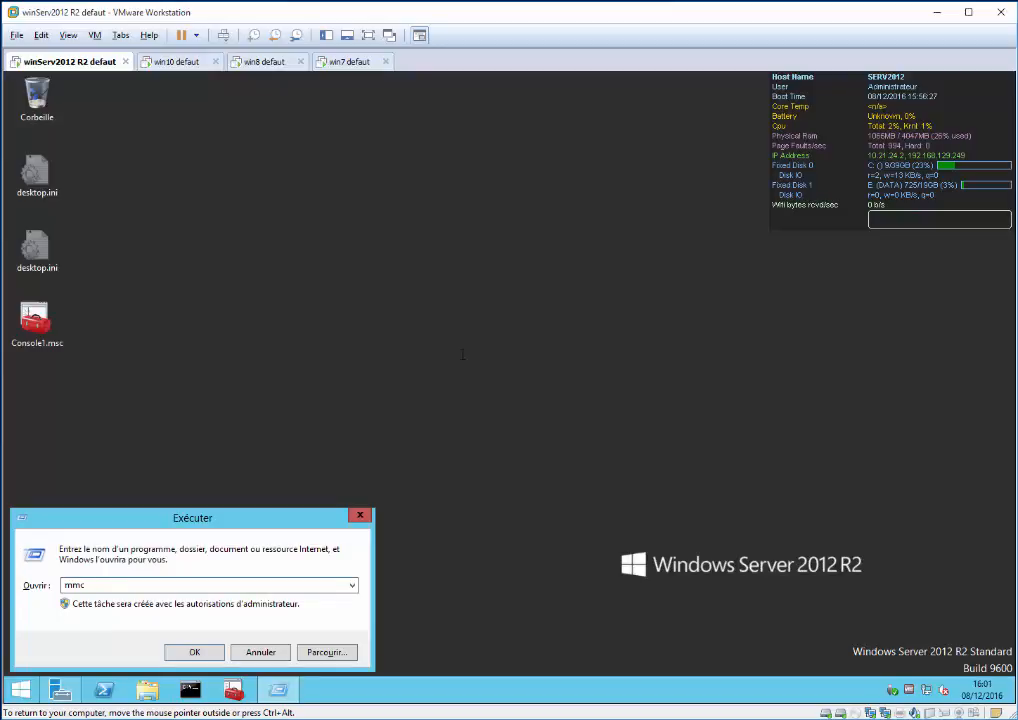
key(Return)
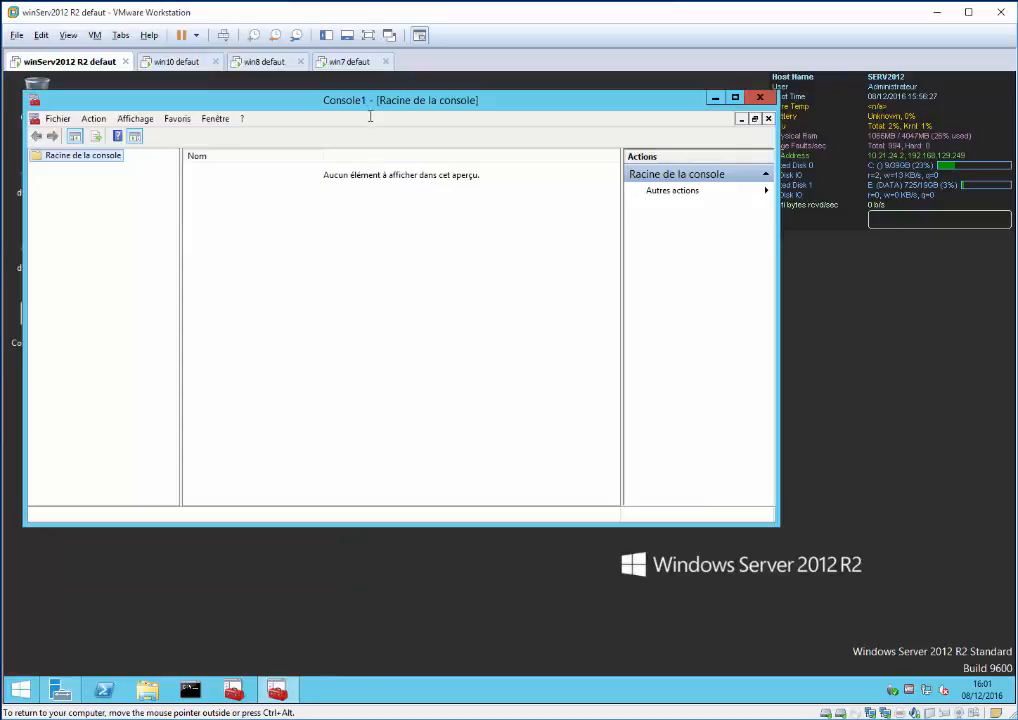
drag(370, 100, 430, 156)
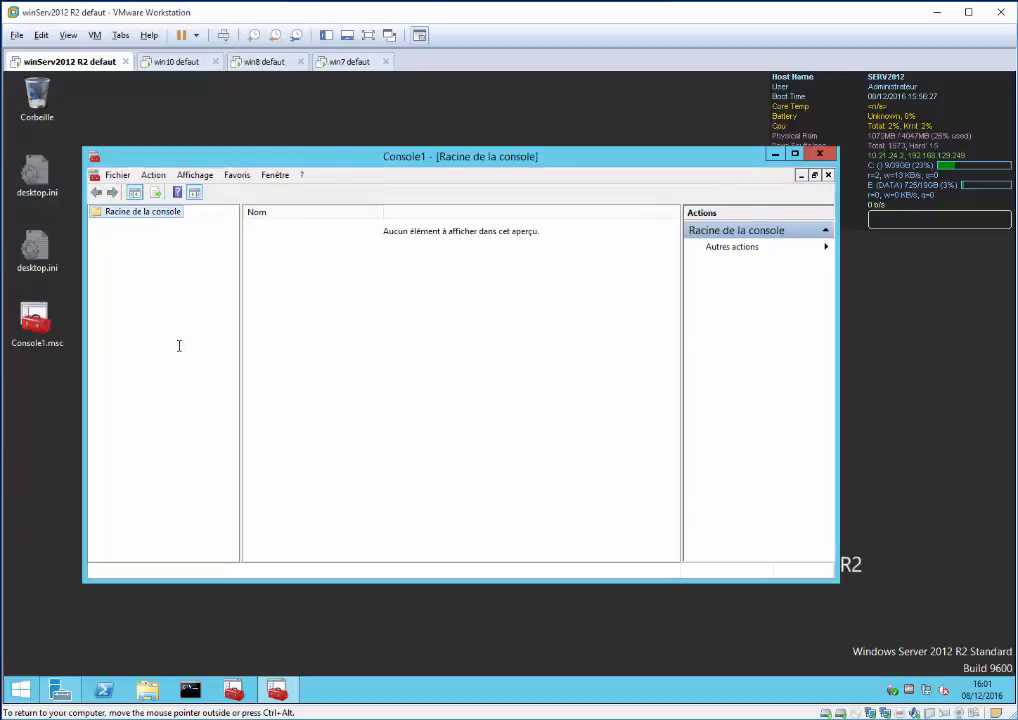
Add the Utilisateurs et ordinateurs Active Directory and Gestion des stratégies de groupe snap-ins
key(ctrl+m)
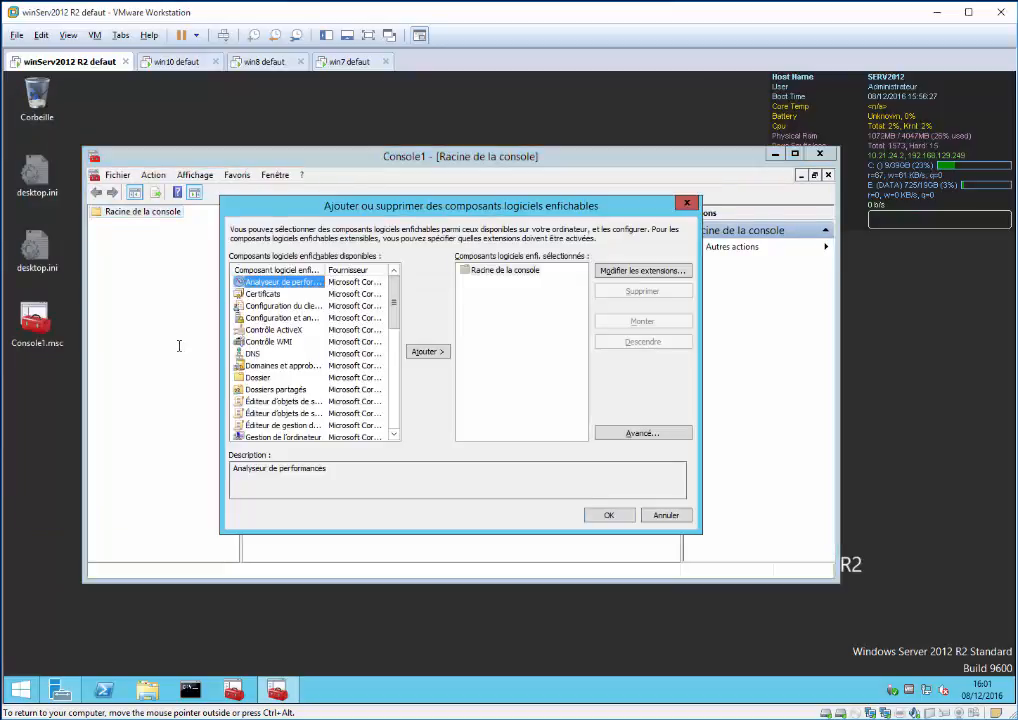
key(End)
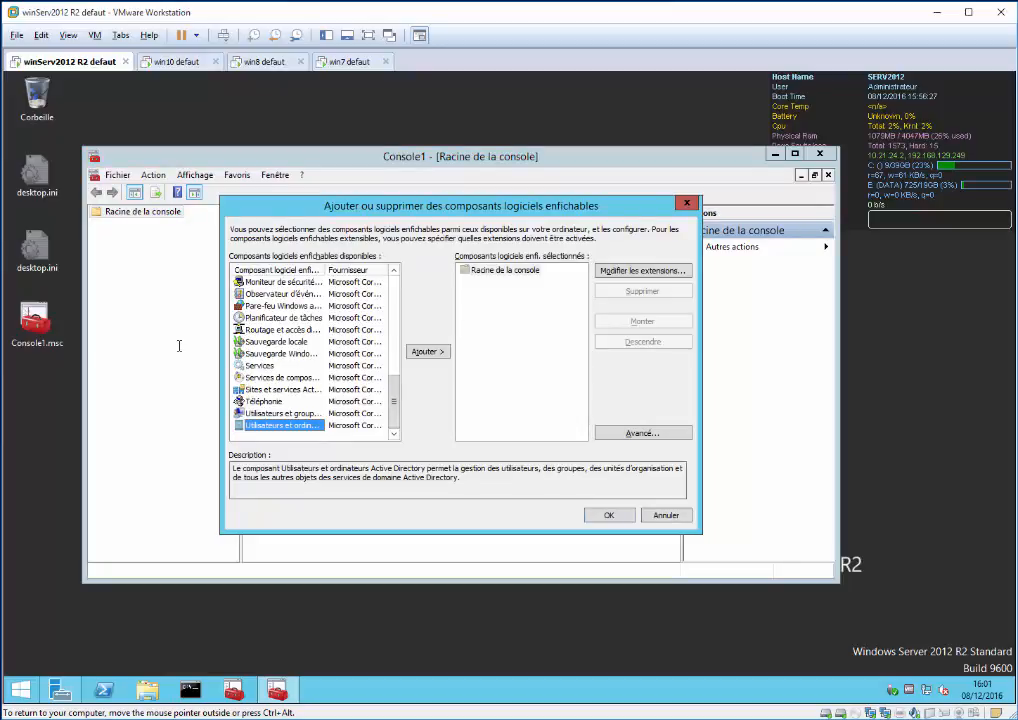
key(alt+a)
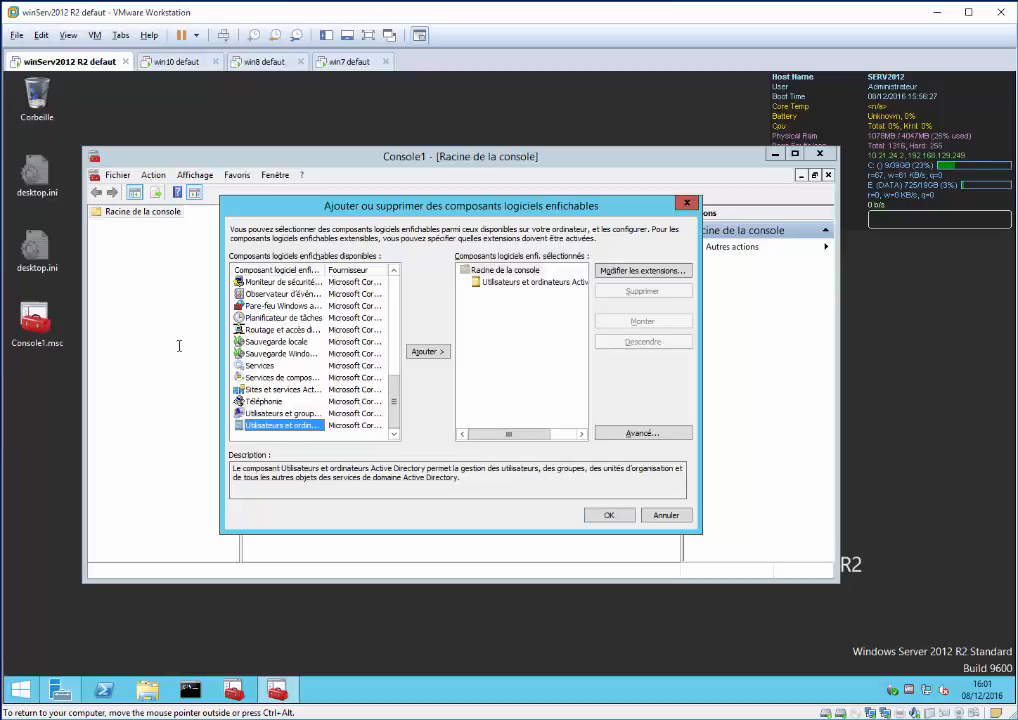
key(g)
key(g)
key(g)
key(g)
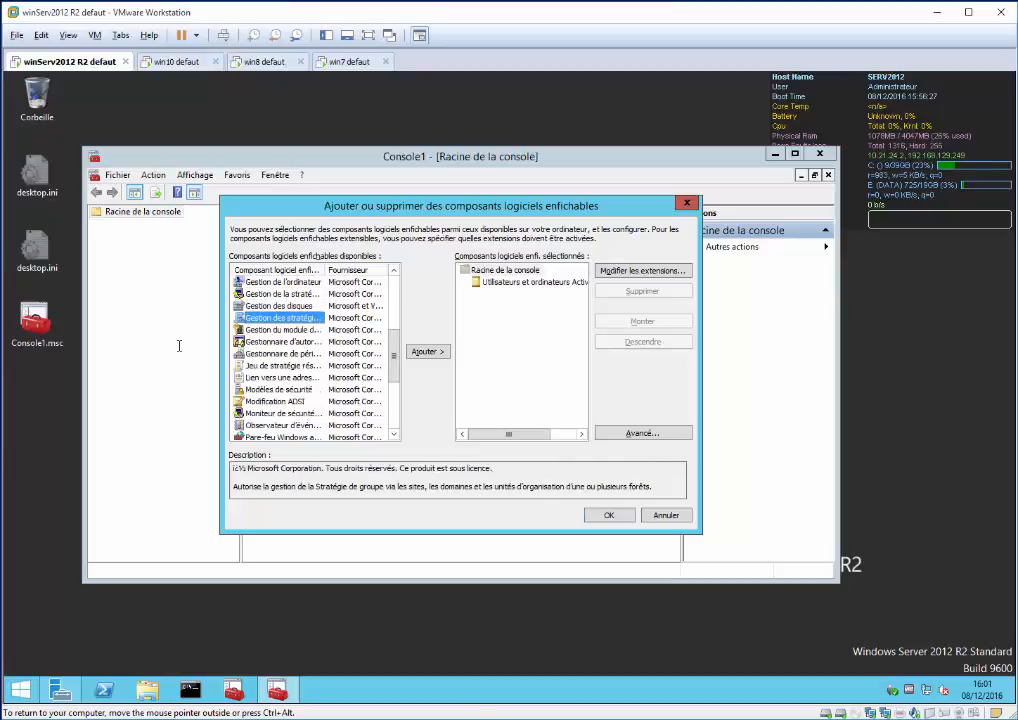
key(alt+a)
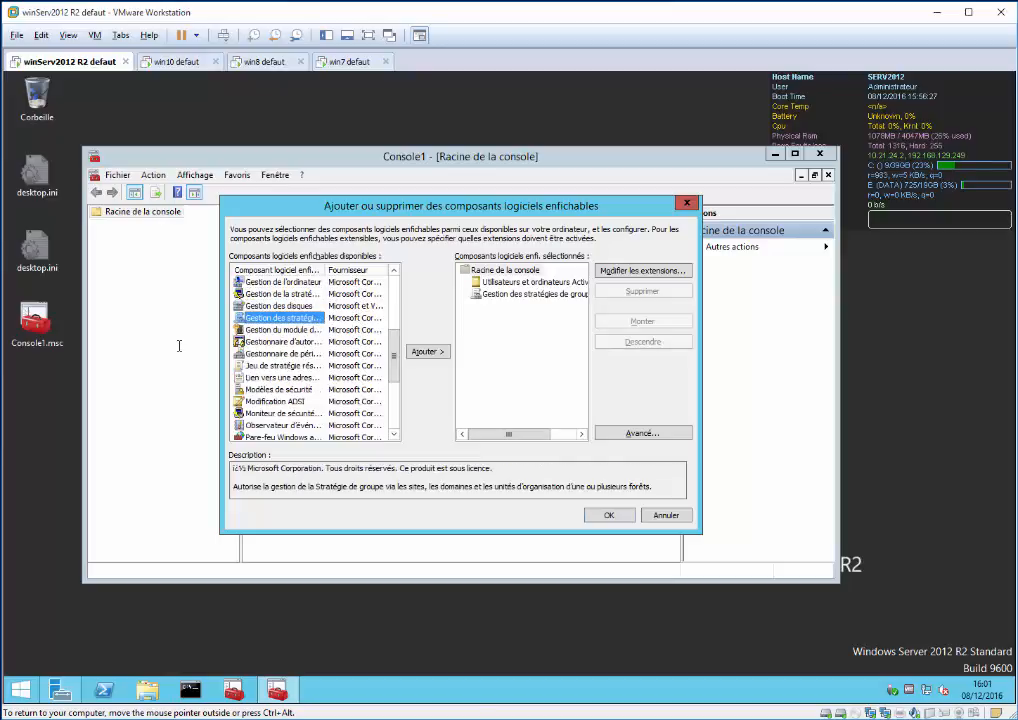
key(g)
key(g)
key(g)
key(Down)
key(Down)
key(Down)
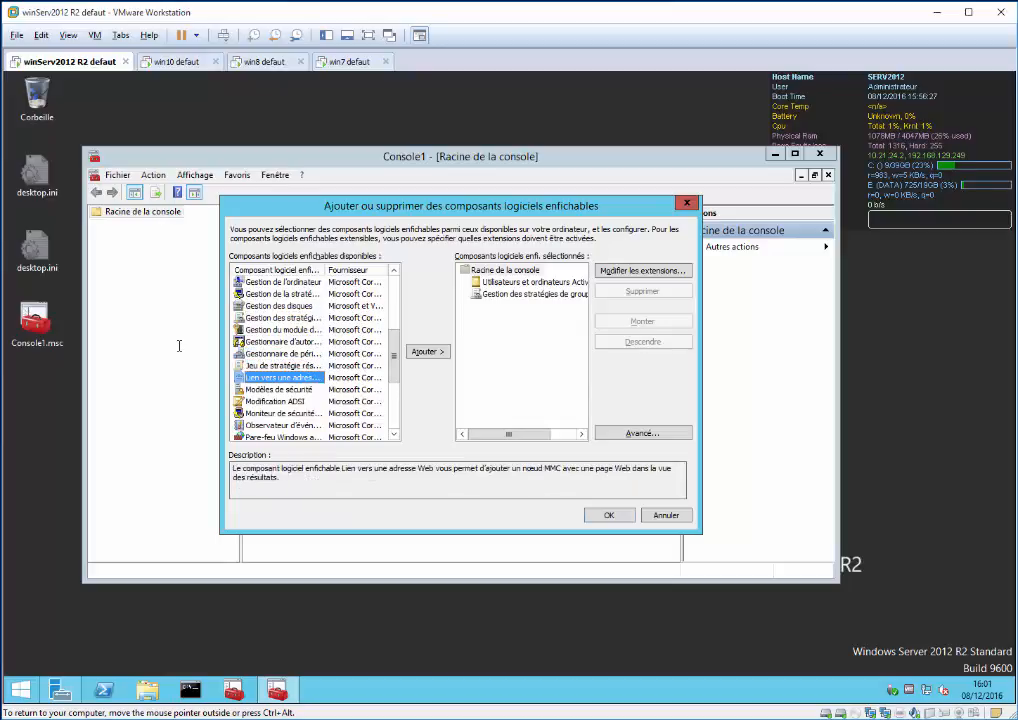
key(Return)
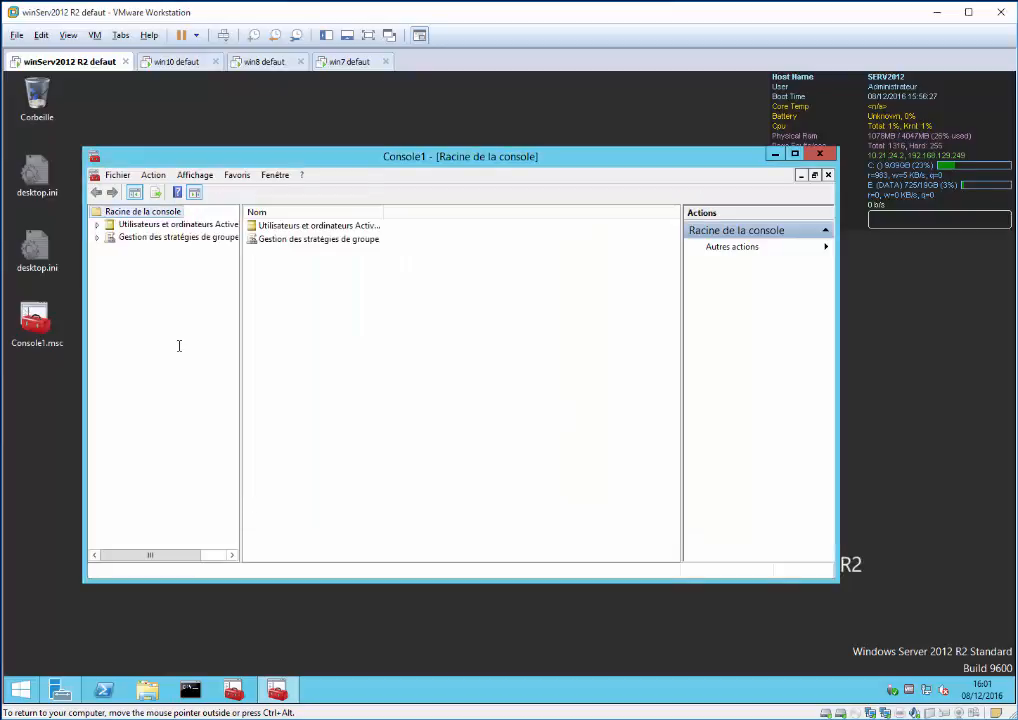
Expand the console tree to show the domain's Active Directory containers and GPO forest
key(Down)
key(Down)
key(Up)
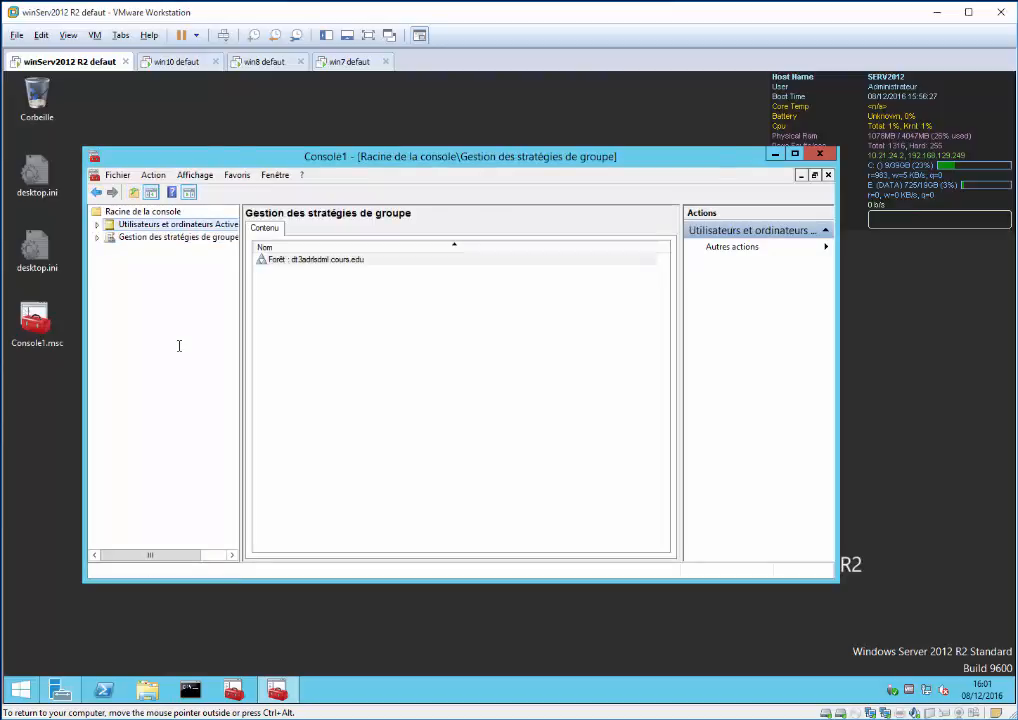
key(Right)
key(Down)
key(Down)
key(Down)
key(Up)
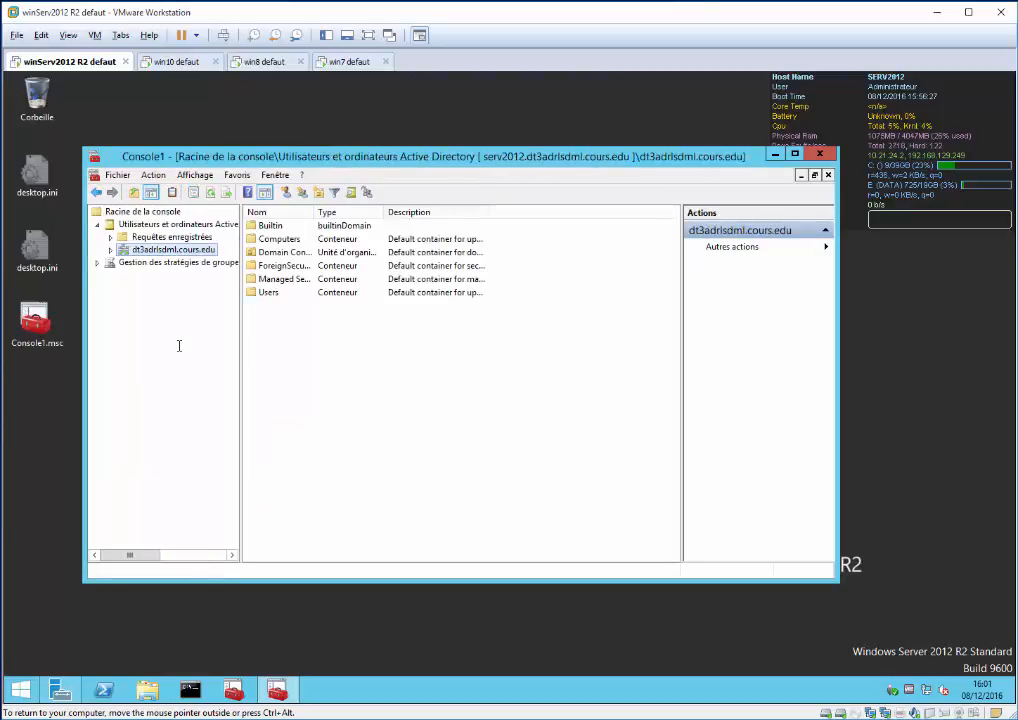
Save the console as Console1.msc, overwriting the existing copy, and close MMC
key(ctrl+s)
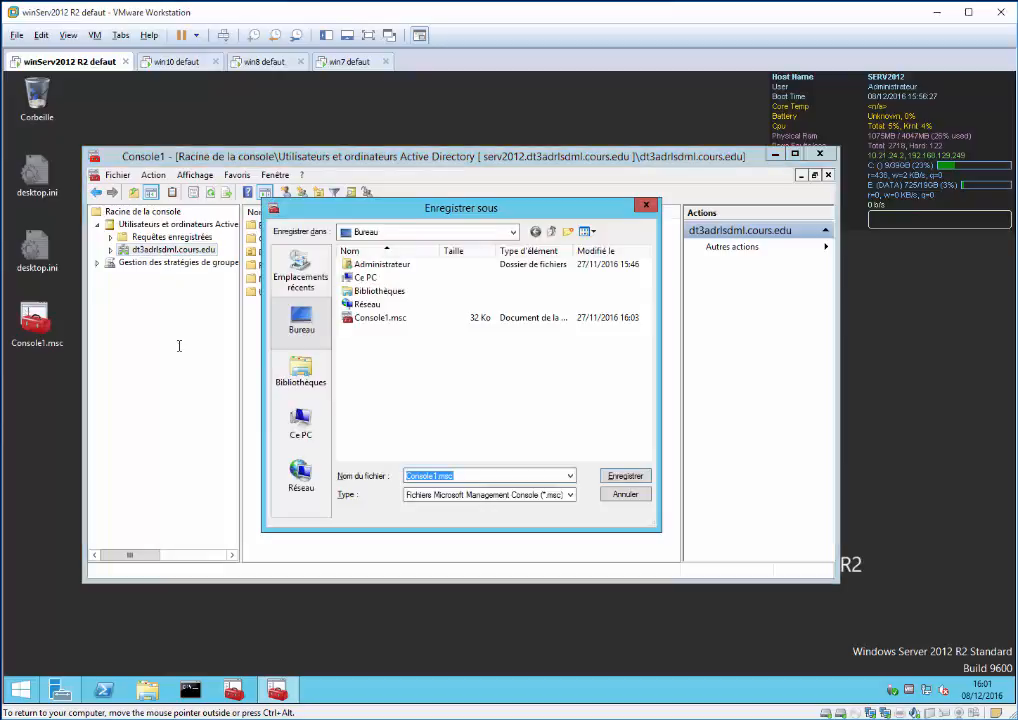
click(622, 476)
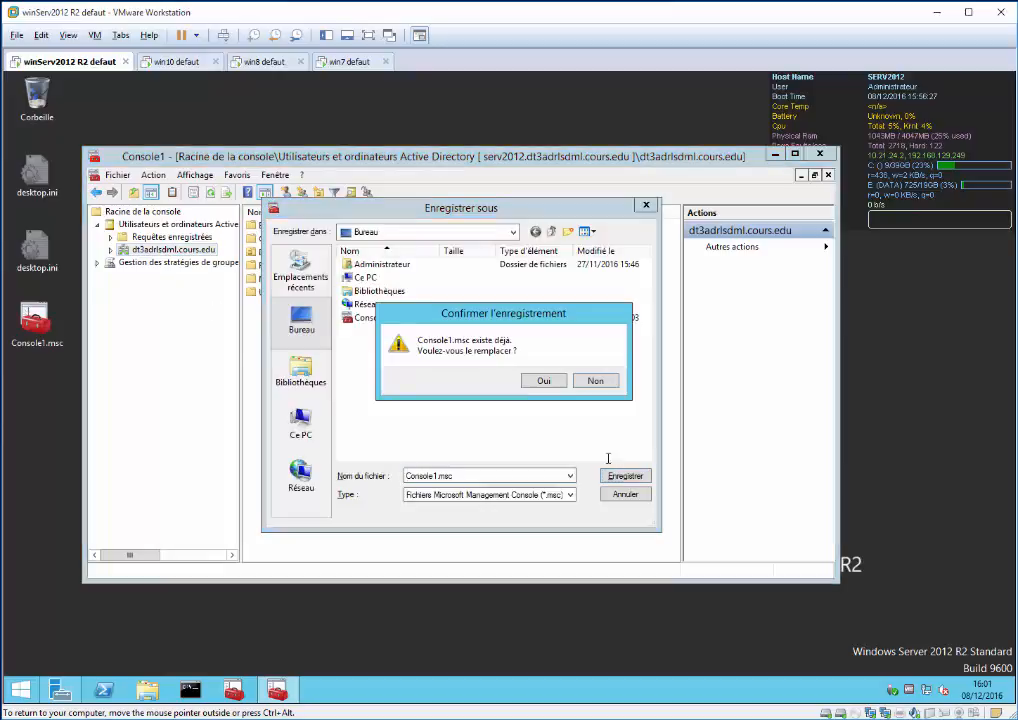
click(543, 380)
key(alt+F4)
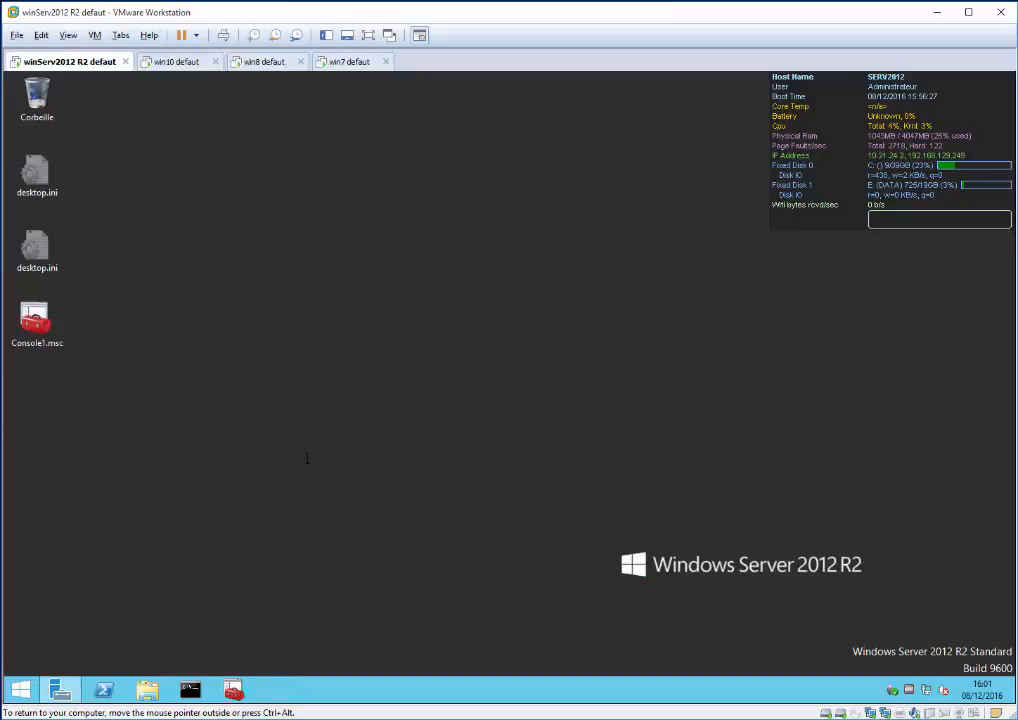
Replace the old taskbar pin with Console1.msc and reopen the console from it
right_click(233, 690)
click(227, 655)
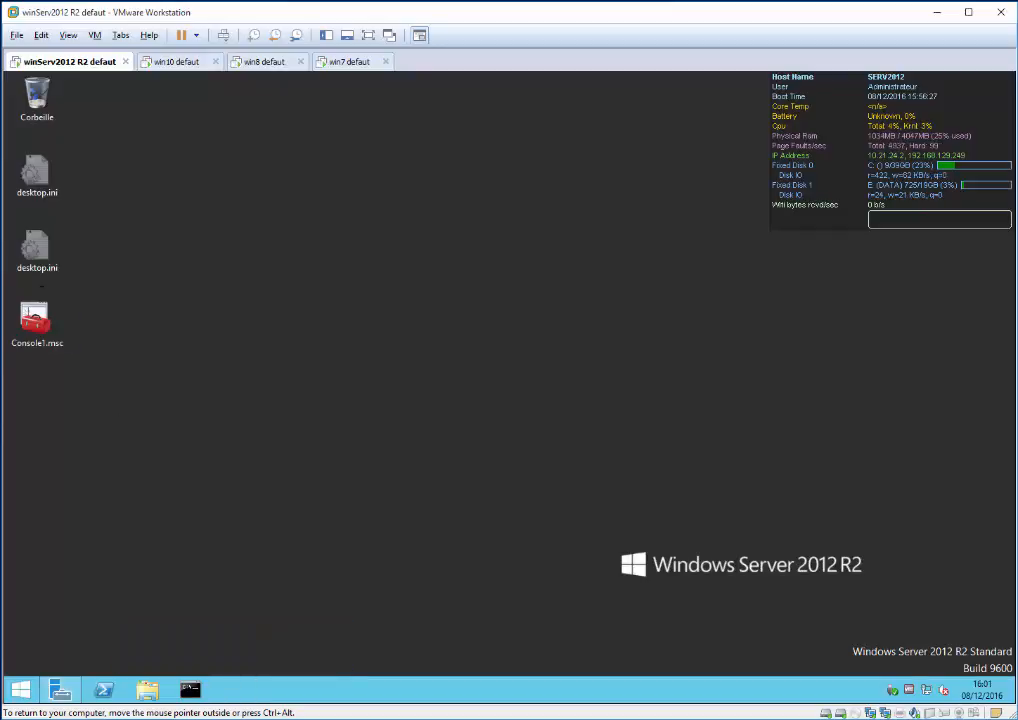
drag(36, 320, 254, 694)
drag(36, 320, 233, 690)
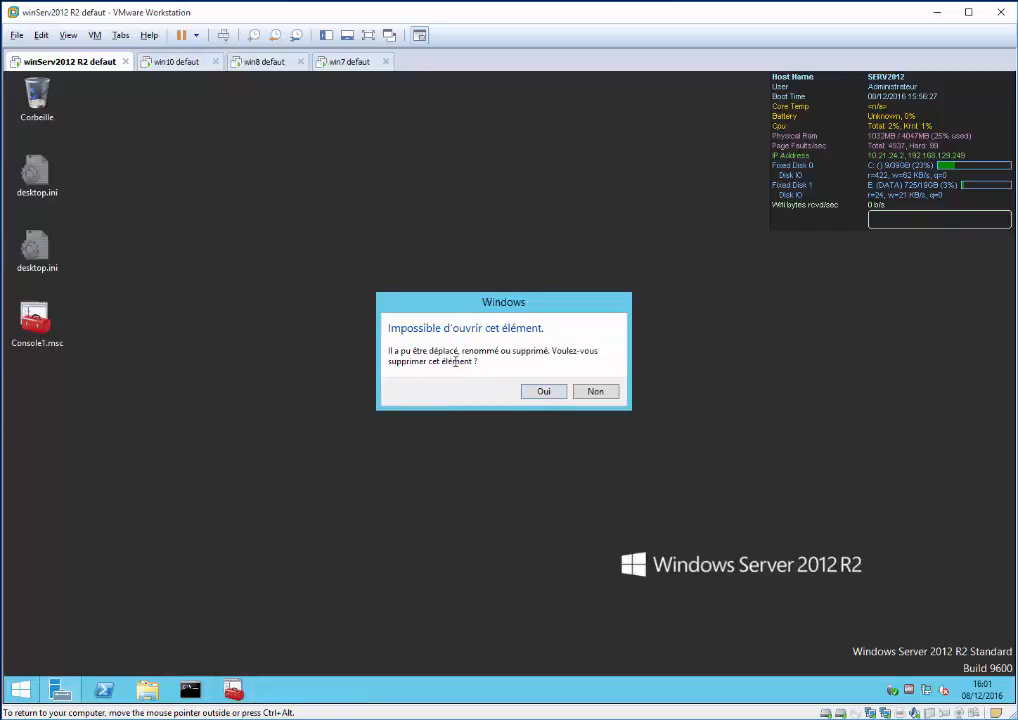
click(544, 390)
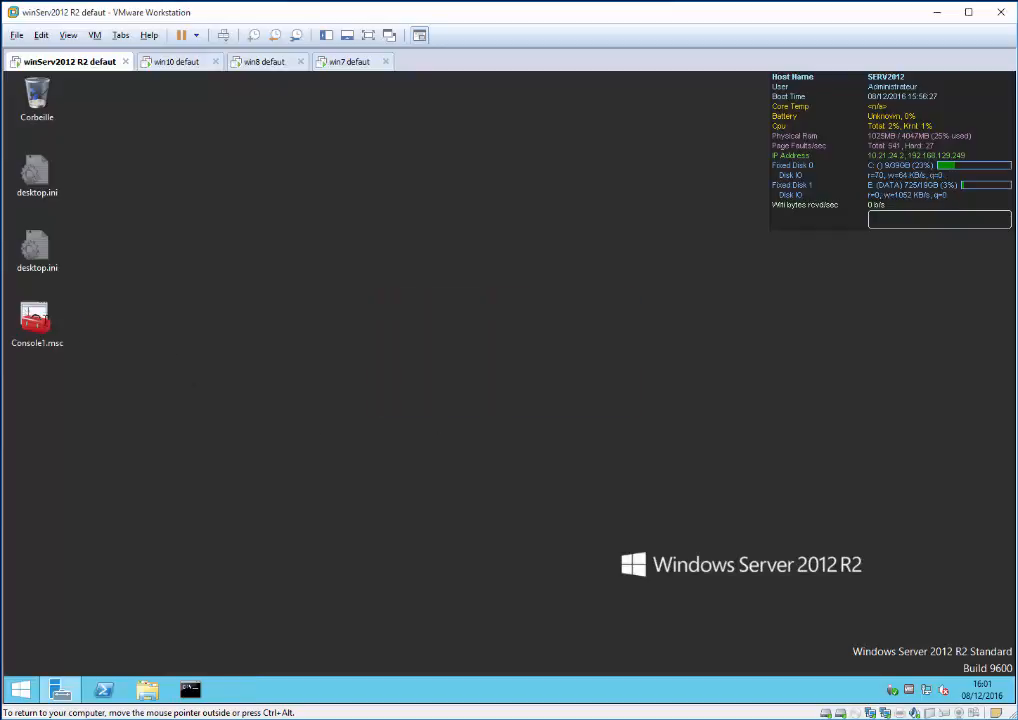
drag(45, 319, 246, 688)
click(243, 688)
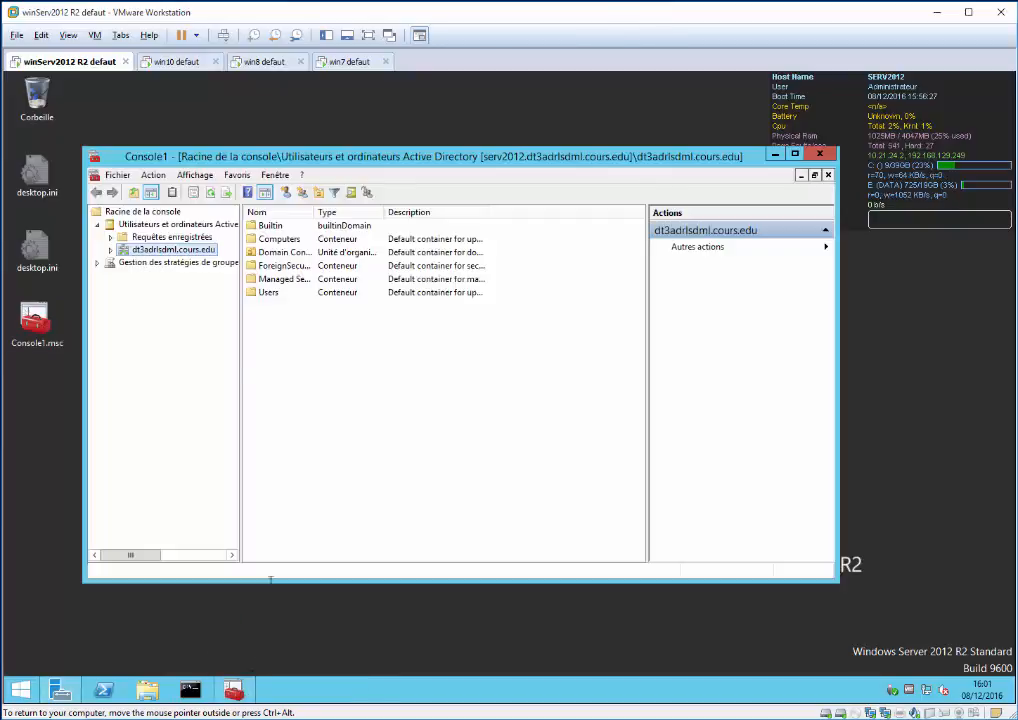